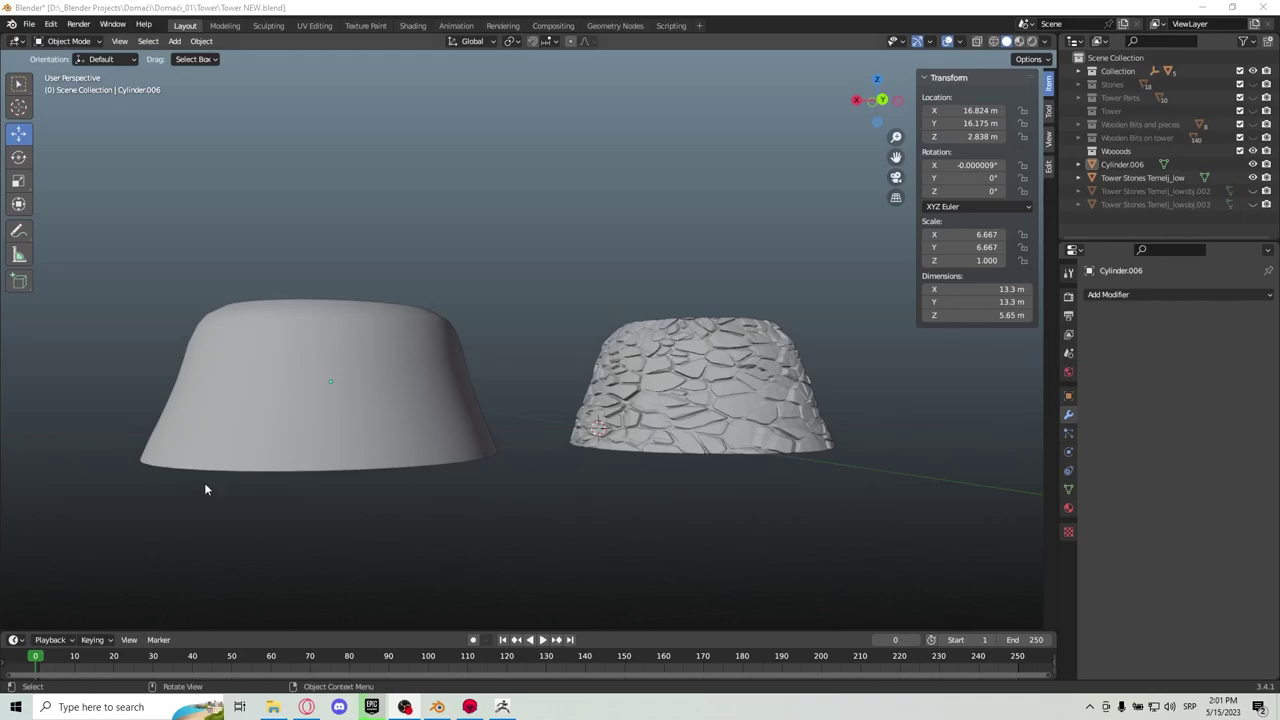
# Examine the carved stone tower base up close, including its mesh in Edit Mode
pyautogui.moveTo(240, 474); pyautogui.dragTo(450, 298, button='middle')
pyautogui.scroll(1, 480, 356)
pyautogui.click(777, 369)
pyautogui.keyDown('shift'); pyautogui.moveTo(688, 374); pyautogui.dragTo(611, 389, button='middle'); pyautogui.keyUp('shift')
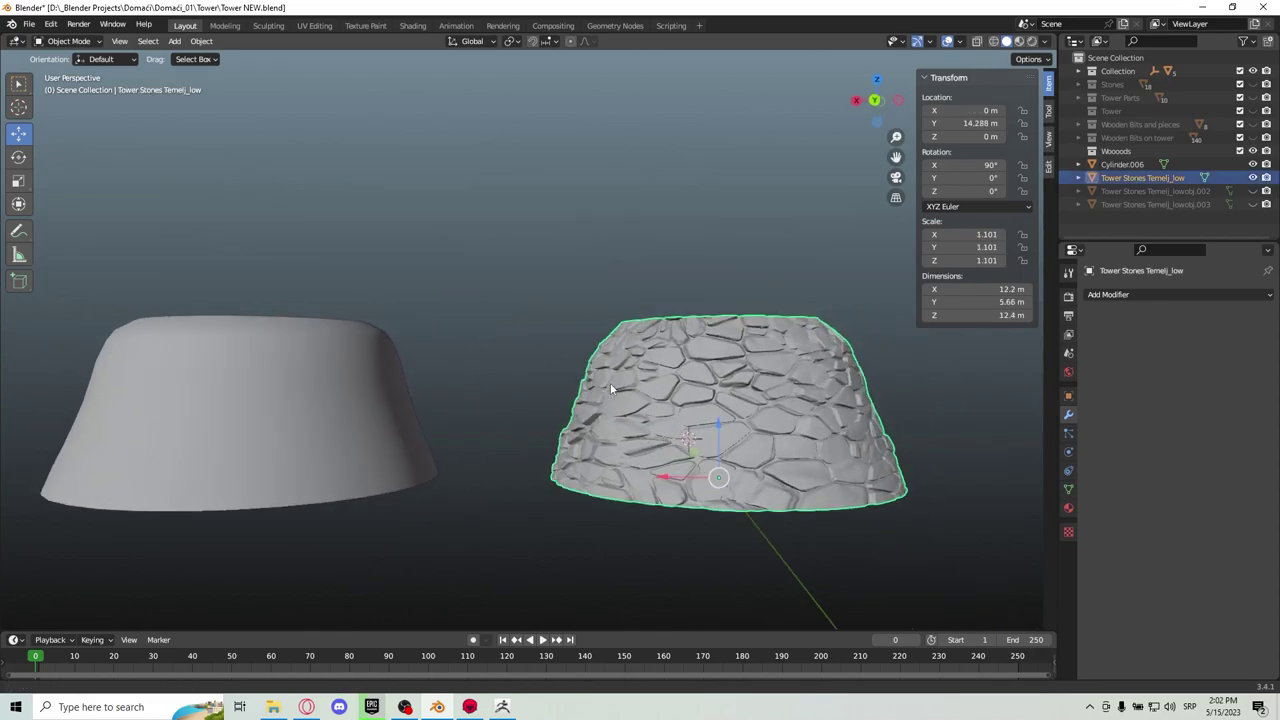
pyautogui.scroll(4, 611, 385)
pyautogui.moveTo(718, 403)
pyautogui.keyDown('shift'); pyautogui.mouseDown(button='middle')
pyautogui.moveTo(599, 362)
pyautogui.moveTo(601, 338)
pyautogui.moveTo(554, 318)
pyautogui.moveTo(603, 277)
pyautogui.moveTo(672, 393)
pyautogui.moveTo(612, 340)
pyautogui.moveTo(551, 342)
pyautogui.moveTo(494, 316)
pyautogui.moveTo(592, 296)
pyautogui.moveTo(660, 330)
pyautogui.moveTo(736, 245)
pyautogui.moveTo(684, 327)
pyautogui.moveTo(508, 324)
pyautogui.moveTo(543, 299)
pyautogui.mouseUp(button='middle'); pyautogui.keyUp('shift')
pyautogui.press('Tab')
pyautogui.press('a')
pyautogui.press('Tab')
pyautogui.scroll(-5, 686, 329)
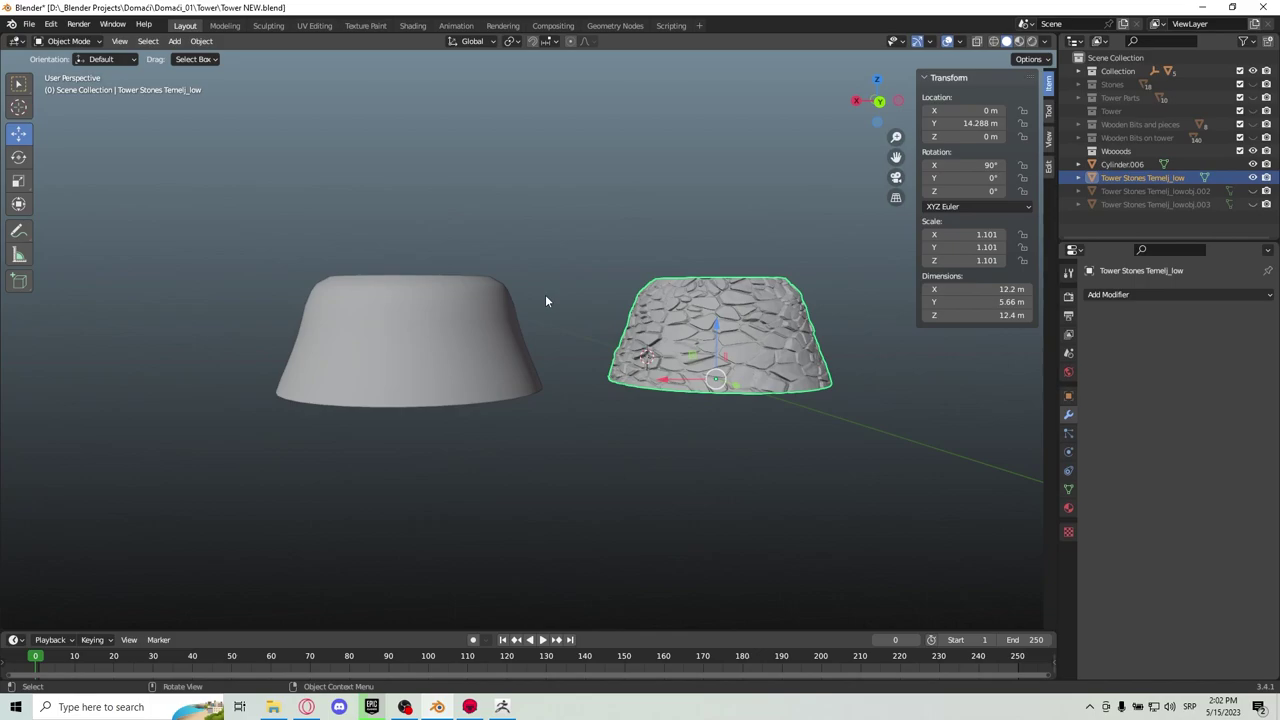
pyautogui.click(466, 323)
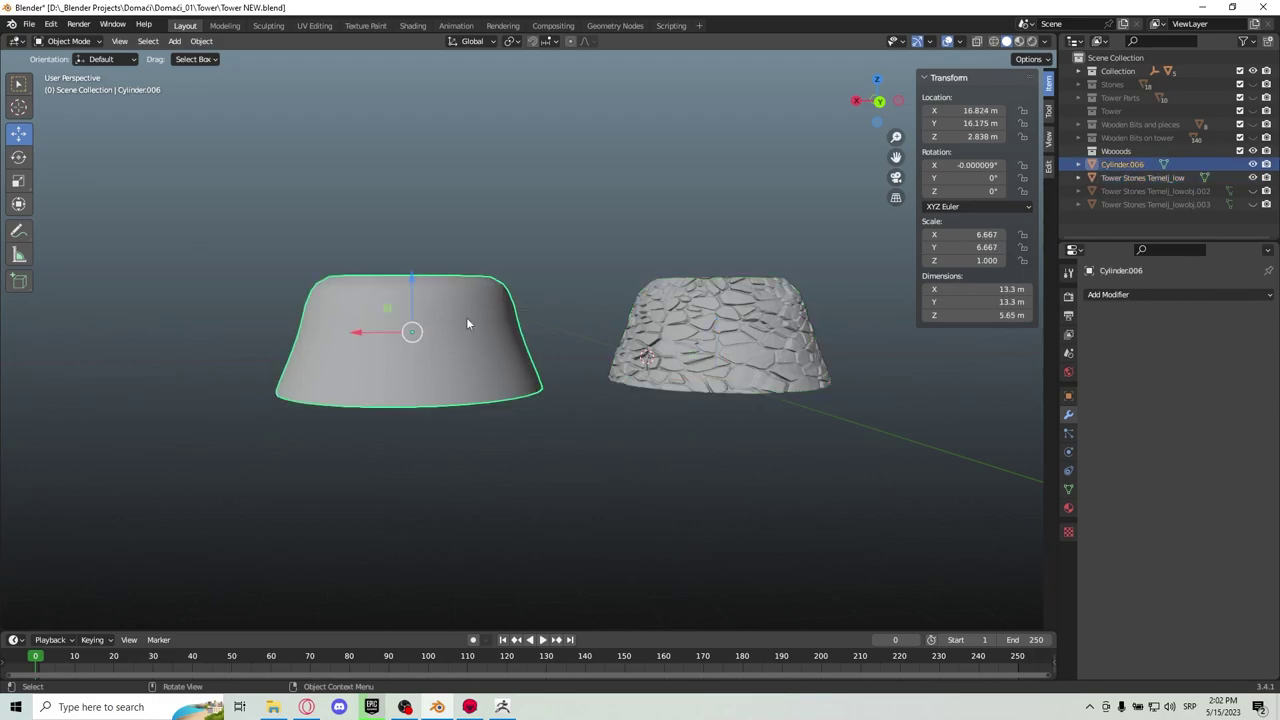
pyautogui.click(534, 214)
pyautogui.moveTo(532, 214); pyautogui.dragTo(504, 263, button='middle')
pyautogui.click(495, 290)
pyautogui.click(1148, 295)
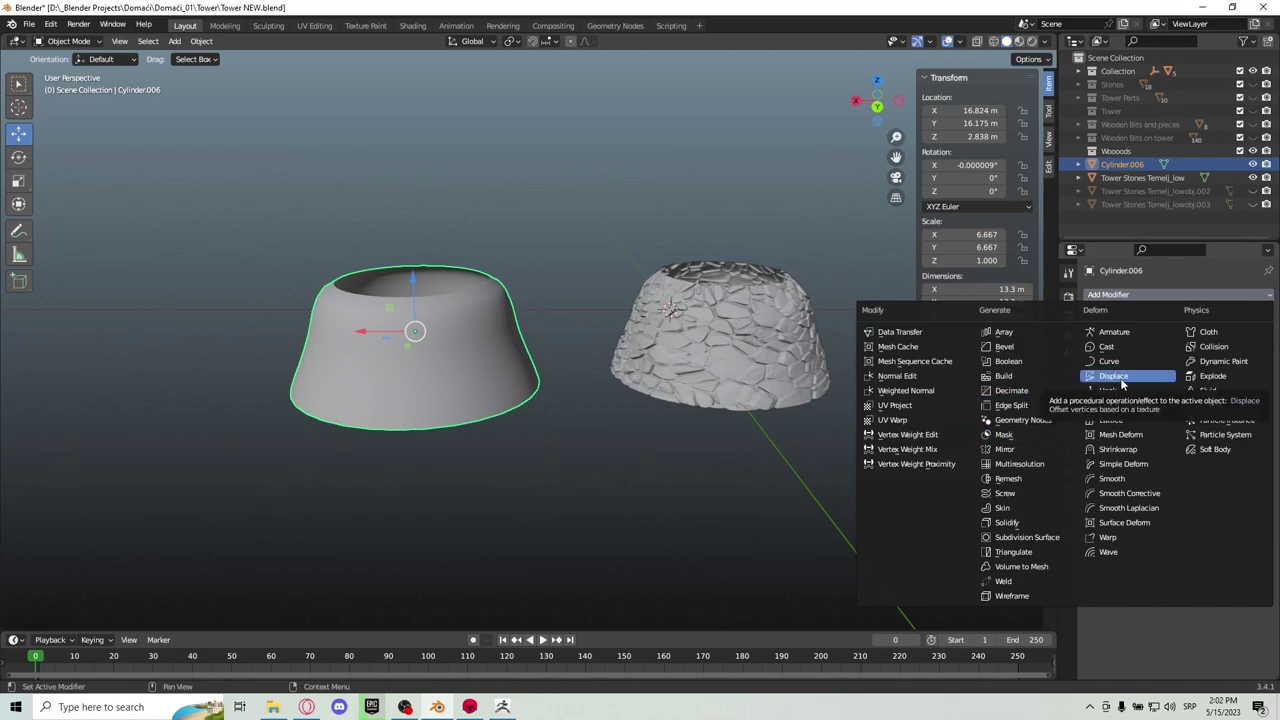
pyautogui.press('Escape')
pyautogui.click(1143, 294)
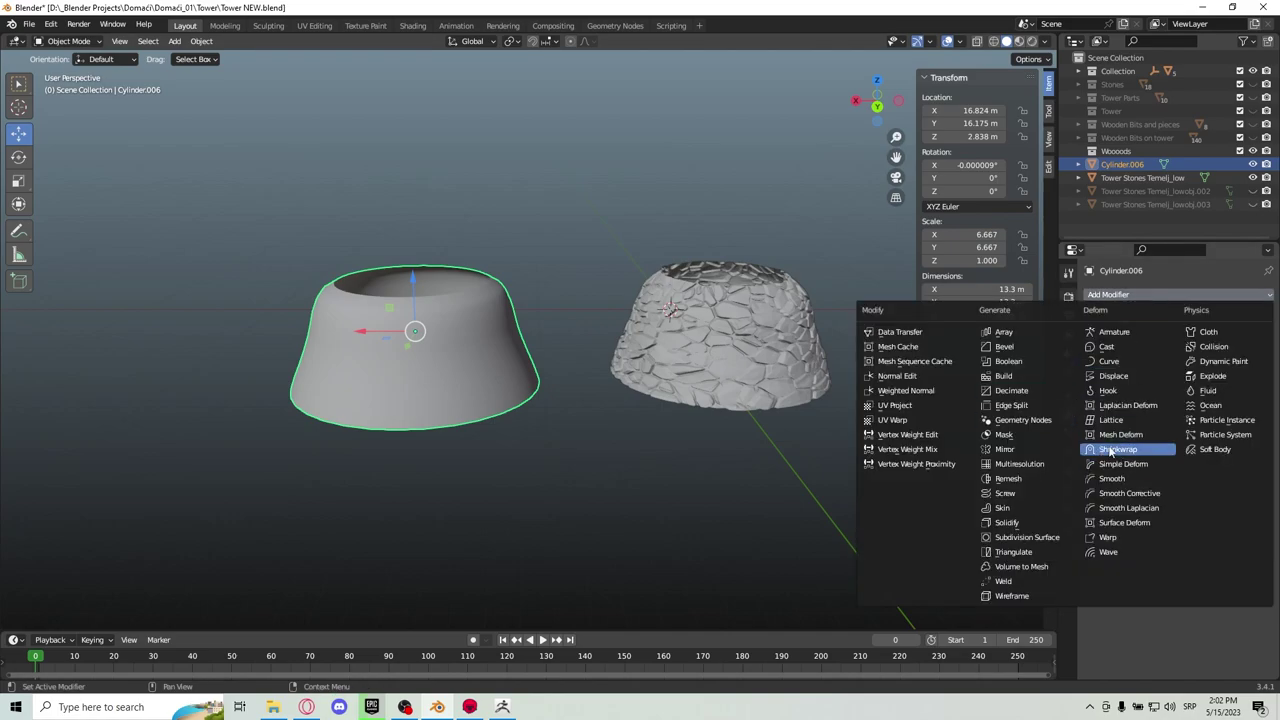
pyautogui.moveTo(533, 187); pyautogui.dragTo(546, 173, button='middle')
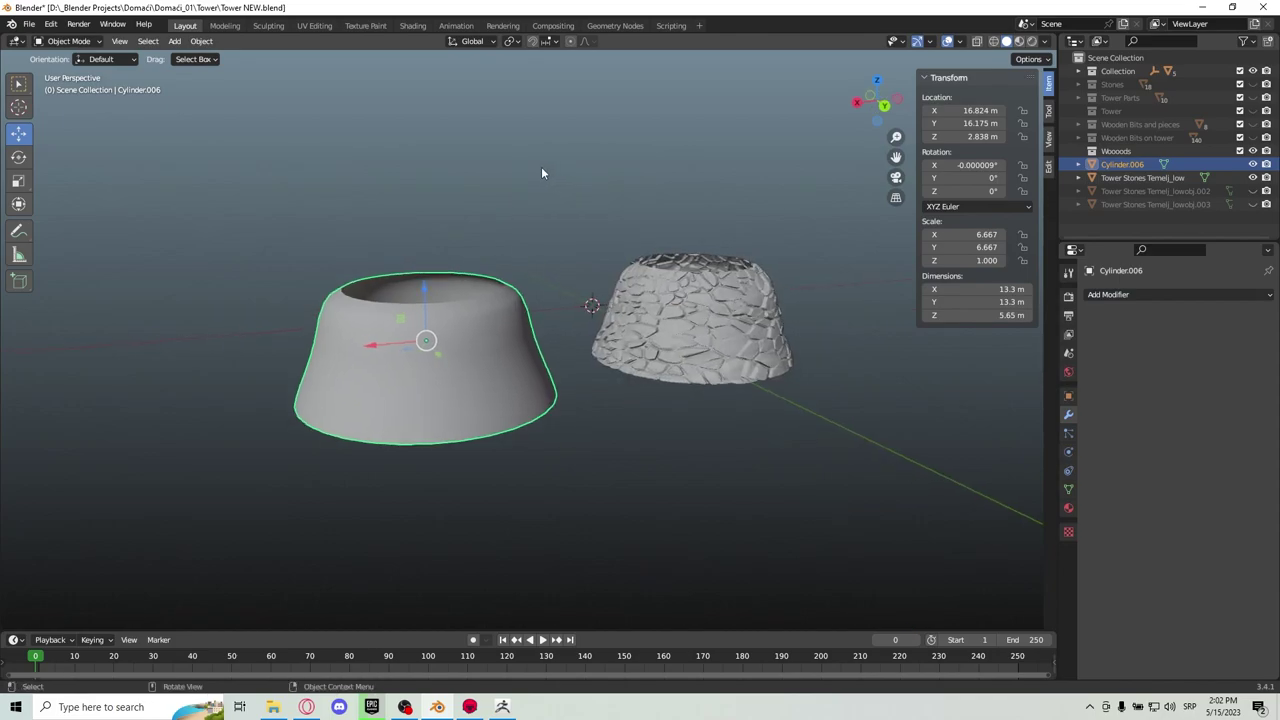
pyautogui.moveTo(541, 166); pyautogui.dragTo(570, 217, button='middle')
pyautogui.click(570, 217)
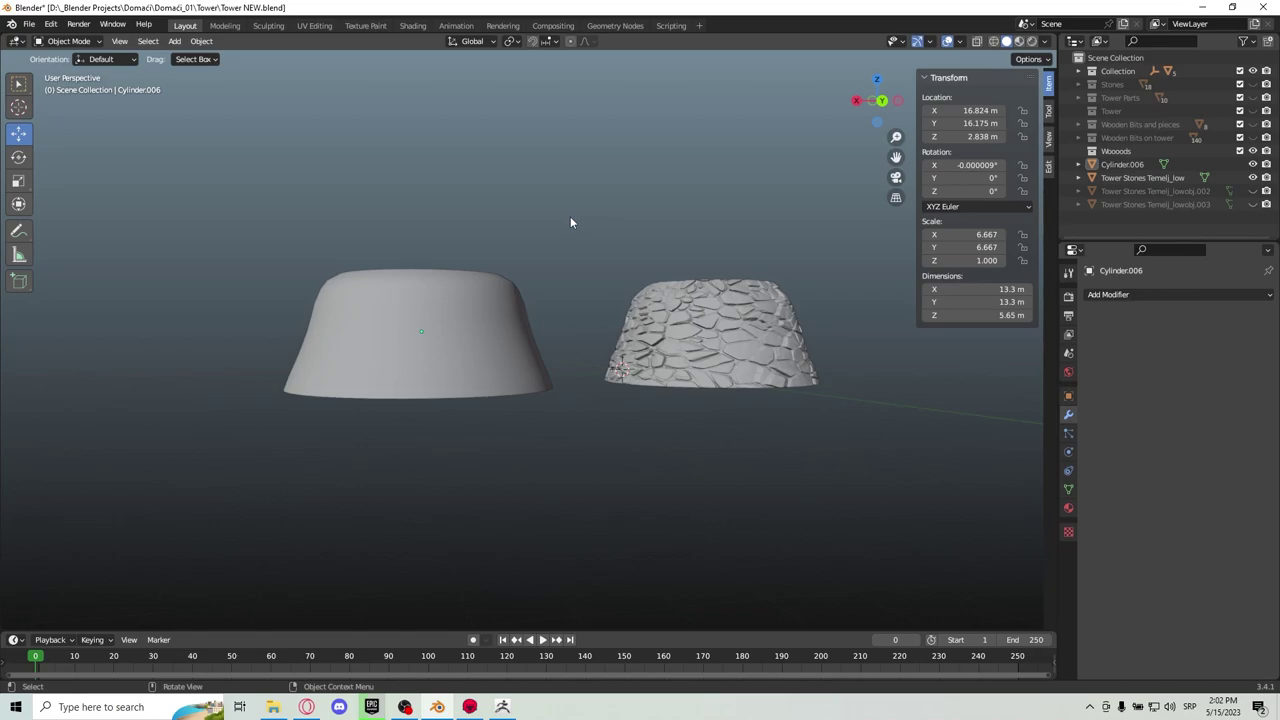
# Examine the smooth cylinder's mesh topology in Edit Mode beside the stone tower base, with all its faces selected
pyautogui.scroll(5, 570, 216)
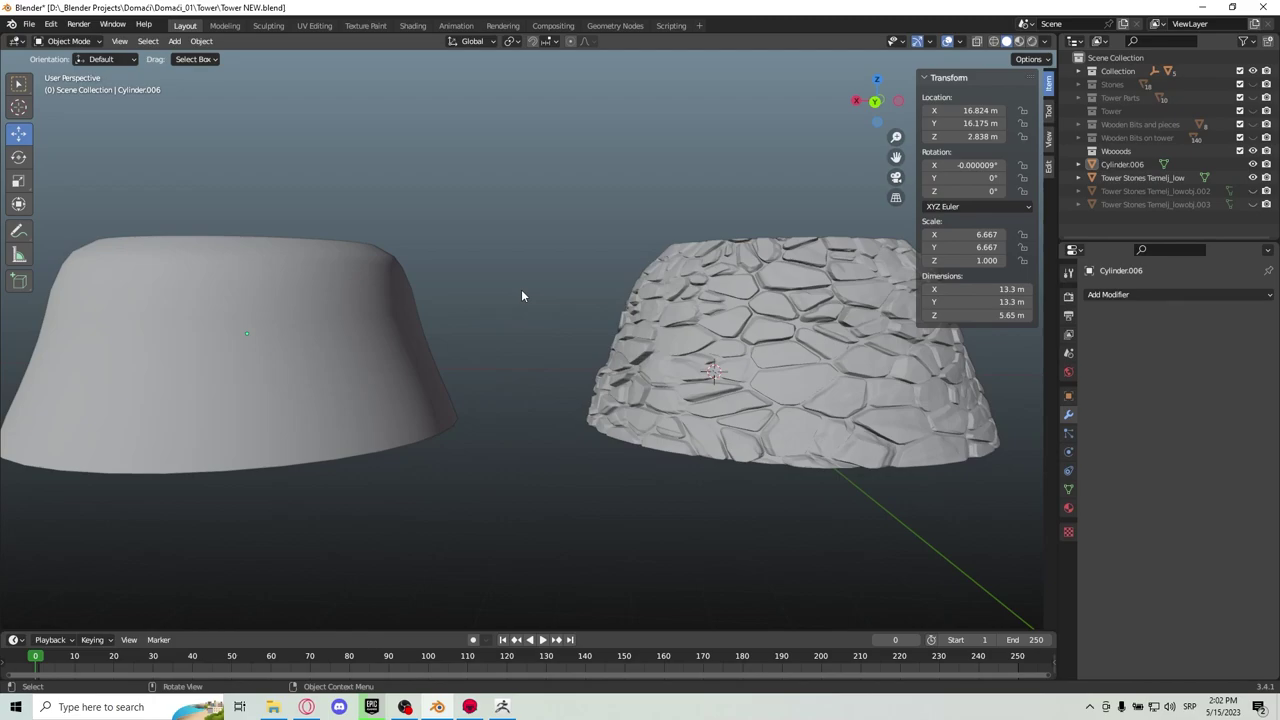
pyautogui.scroll(-4, 521, 295)
pyautogui.click(409, 314)
pyautogui.keyDown('shift'); pyautogui.moveTo(409, 314); pyautogui.dragTo(526, 294, button='middle'); pyautogui.keyUp('shift')
pyautogui.scroll(3, 530, 301)
pyautogui.press('Tab')
pyautogui.hotkey('alt', 'a')
pyautogui.press('a')
pyautogui.keyDown('shift'); pyautogui.moveTo(405, 346); pyautogui.dragTo(571, 360, button='middle'); pyautogui.keyUp('shift')
pyautogui.moveTo(630, 262); pyautogui.dragTo(621, 377, button='middle')
pyautogui.moveTo(621, 377); pyautogui.dragTo(592, 356, button='middle')
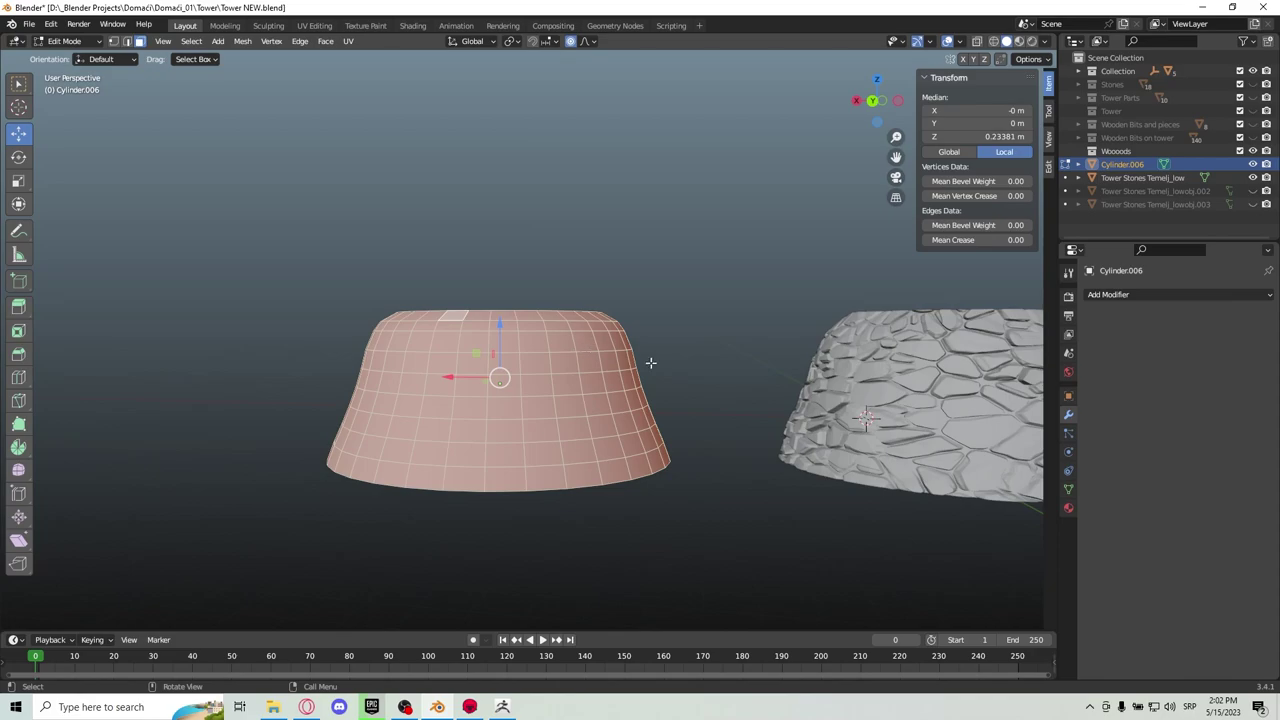
pyautogui.hotkey('alt', 'a')
pyautogui.keyDown('shift'); pyautogui.moveTo(674, 369); pyautogui.dragTo(492, 373, button='middle'); pyautogui.keyUp('shift')
pyautogui.press('Tab')
pyautogui.scroll(2, 809, 404)
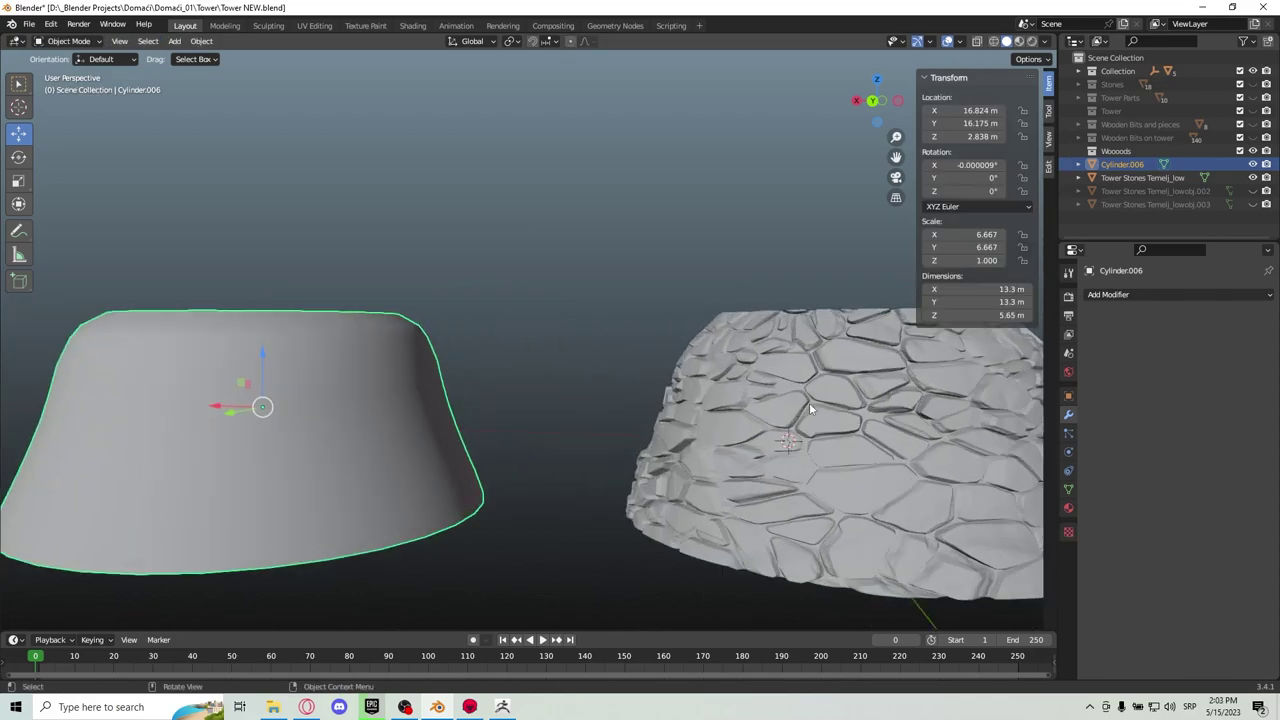
# Temporarily show Tower Stones Temelj_lowobj.002 and .003 to examine the stone detail around the full tower's base
pyautogui.click(809, 402)
pyautogui.moveTo(809, 402); pyautogui.dragTo(628, 372, button='middle')
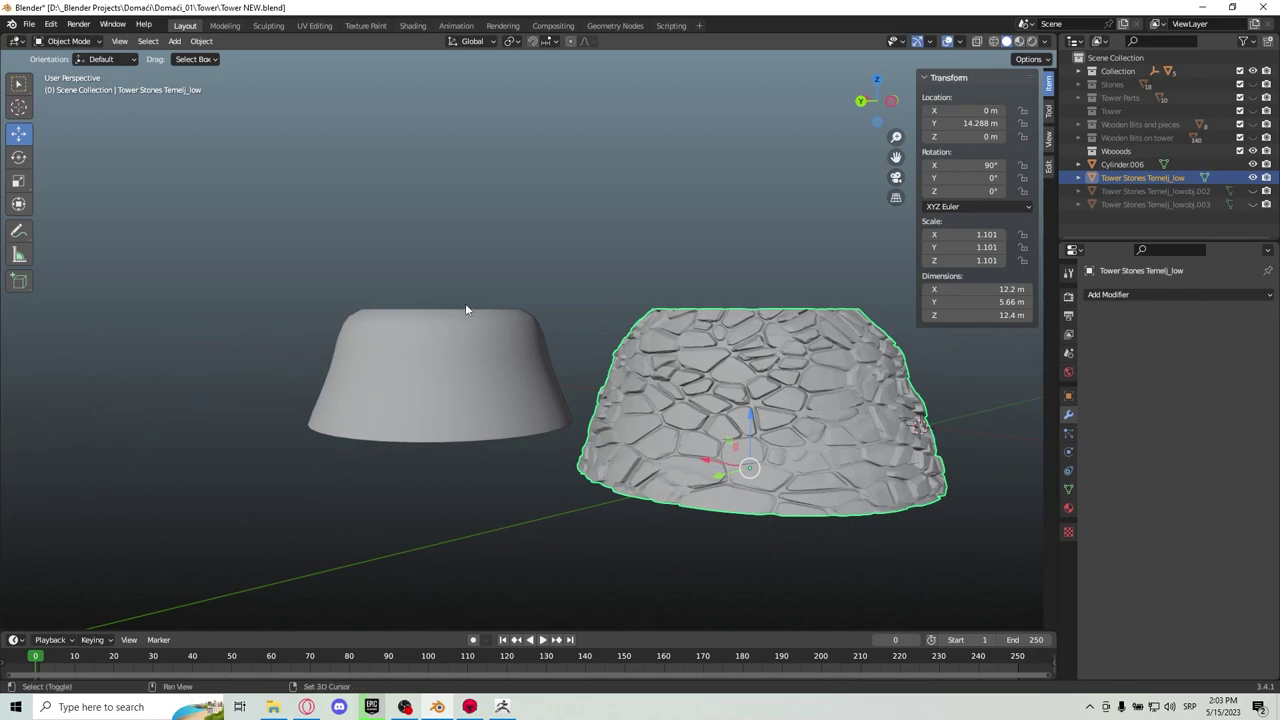
pyautogui.keyDown('shift'); pyautogui.moveTo(465, 303); pyautogui.dragTo(975, 272, button='middle'); pyautogui.keyUp('shift')
pyautogui.click(1253, 191)
pyautogui.click(1253, 204)
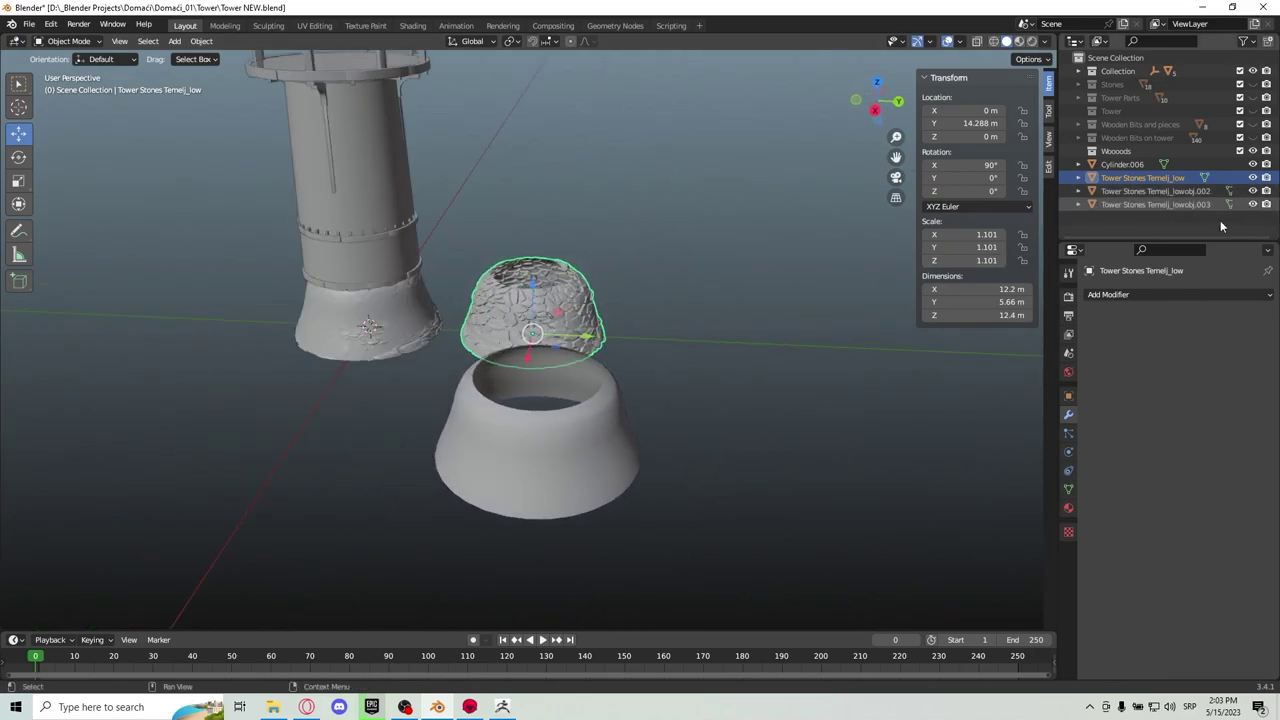
pyautogui.keyDown('shift'); pyautogui.moveTo(400, 252); pyautogui.dragTo(594, 297, button='middle'); pyautogui.keyUp('shift')
pyautogui.scroll(-4, 580, 260)
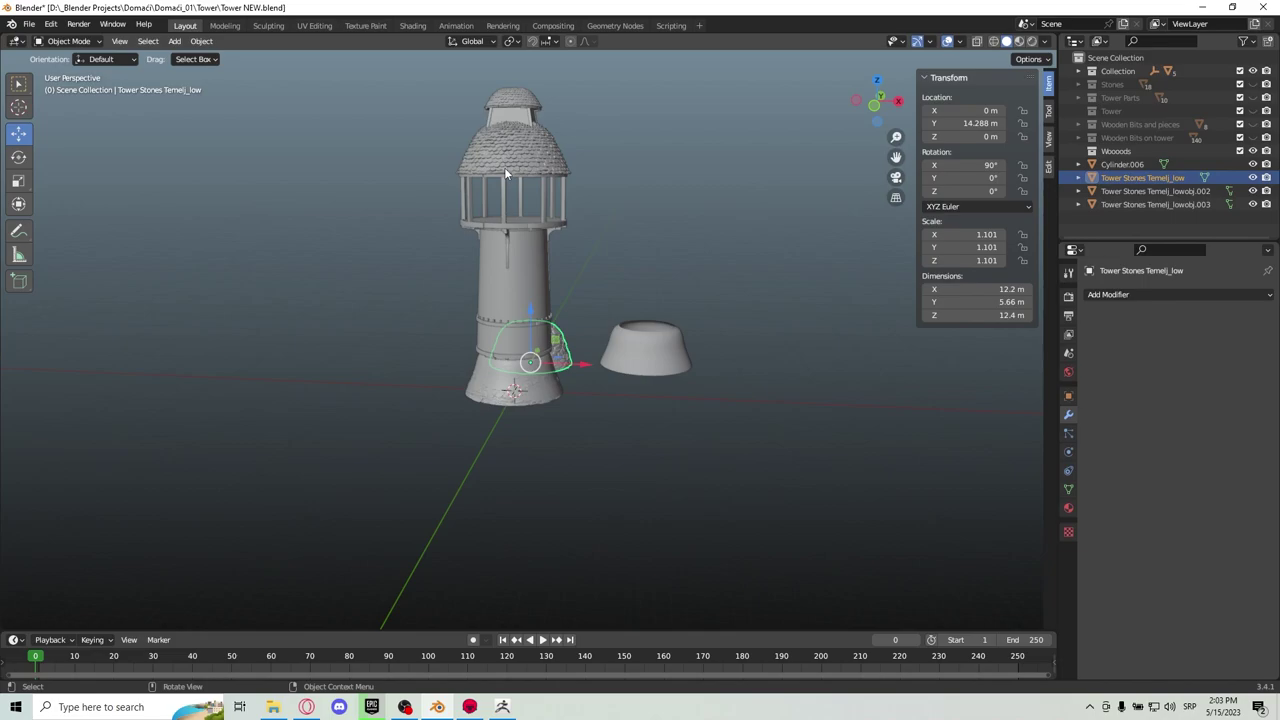
pyautogui.scroll(6, 539, 386)
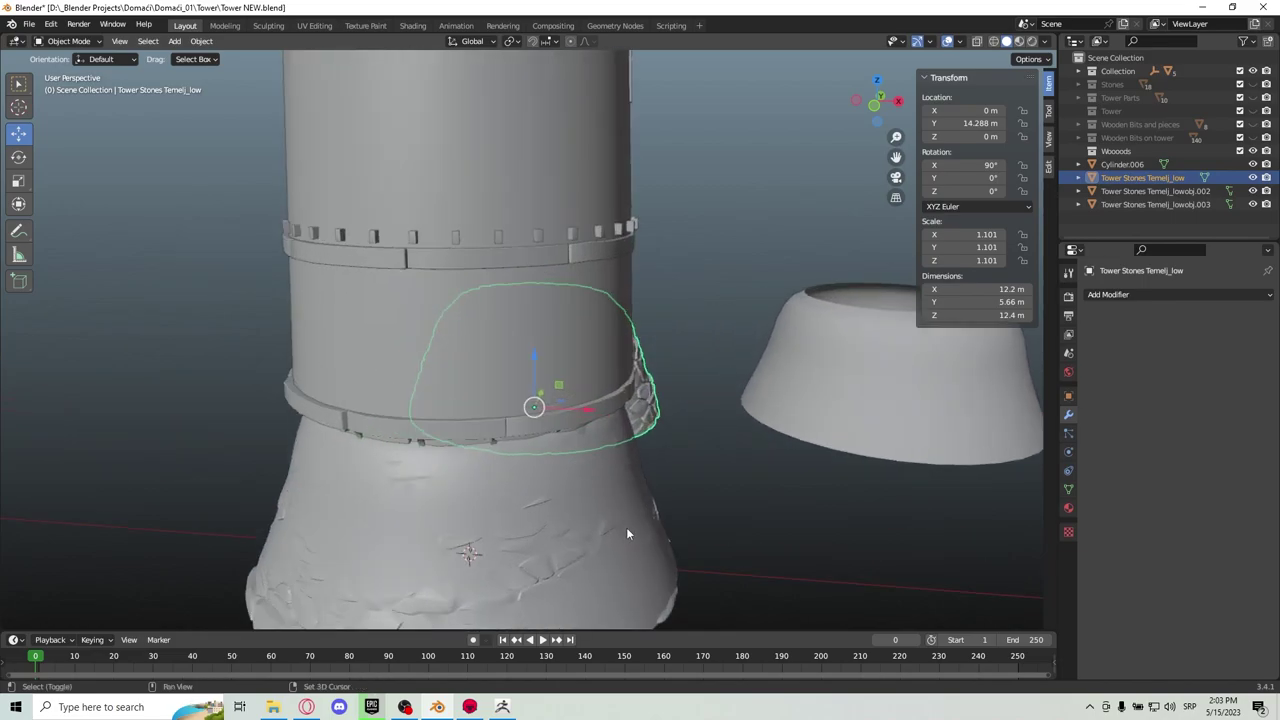
pyautogui.moveTo(570, 365); pyautogui.dragTo(460, 427, button='middle')
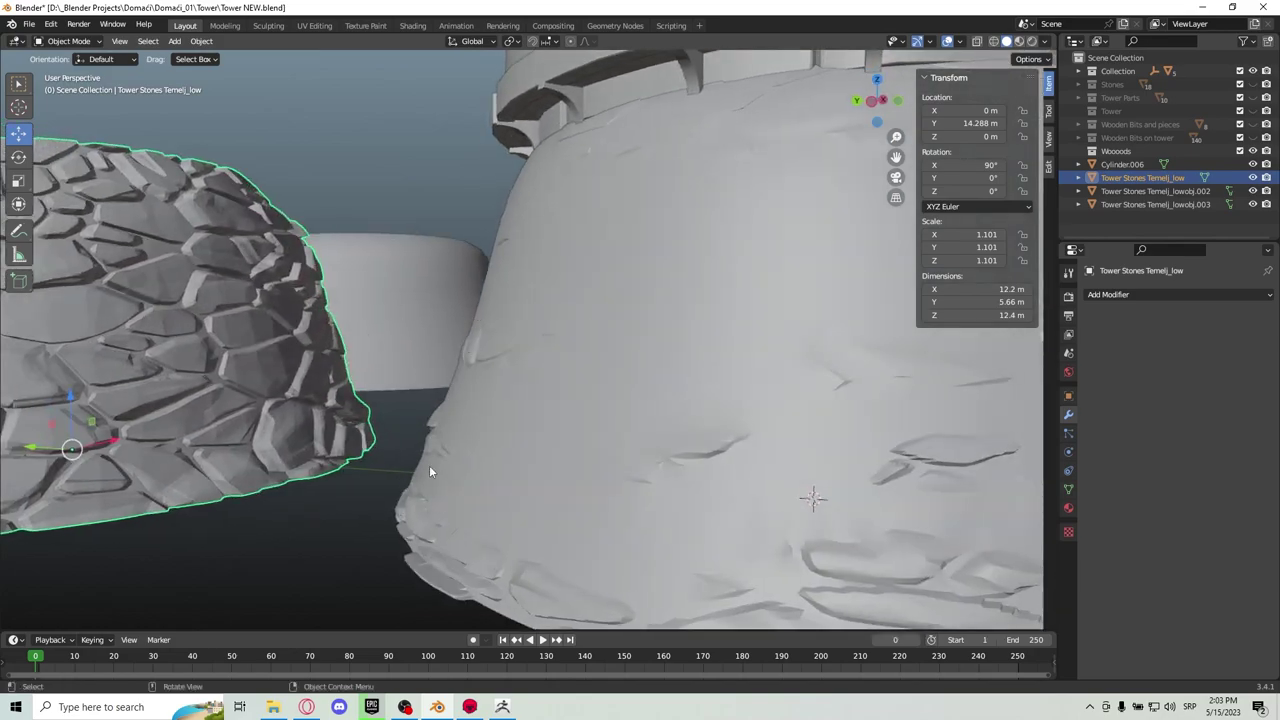
pyautogui.scroll(-7, 500, 370)
pyautogui.scroll(8, 540, 380)
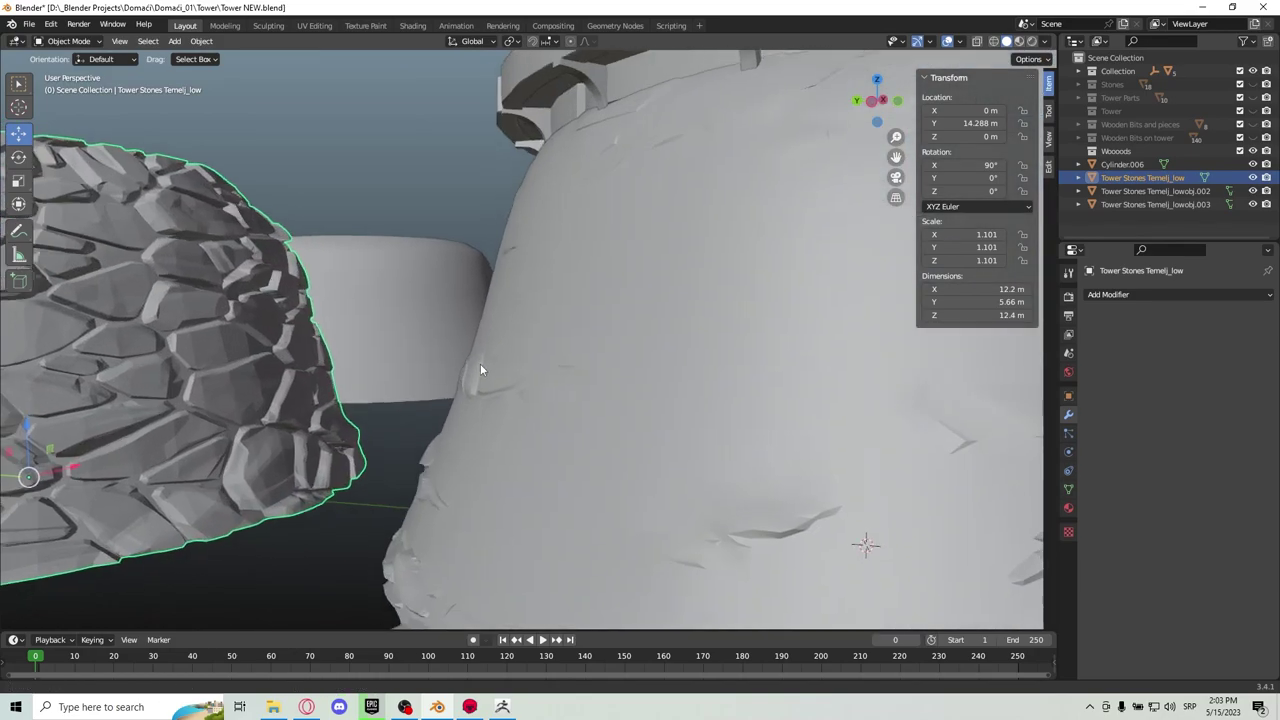
pyautogui.moveTo(480, 370); pyautogui.dragTo(420, 413, button='middle')
pyautogui.scroll(-7, 420, 413)
pyautogui.keyDown('shift'); pyautogui.moveTo(374, 362); pyautogui.dragTo(528, 332, button='middle'); pyautogui.keyUp('shift')
pyautogui.scroll(-1, 528, 332)
pyautogui.click(482, 319)
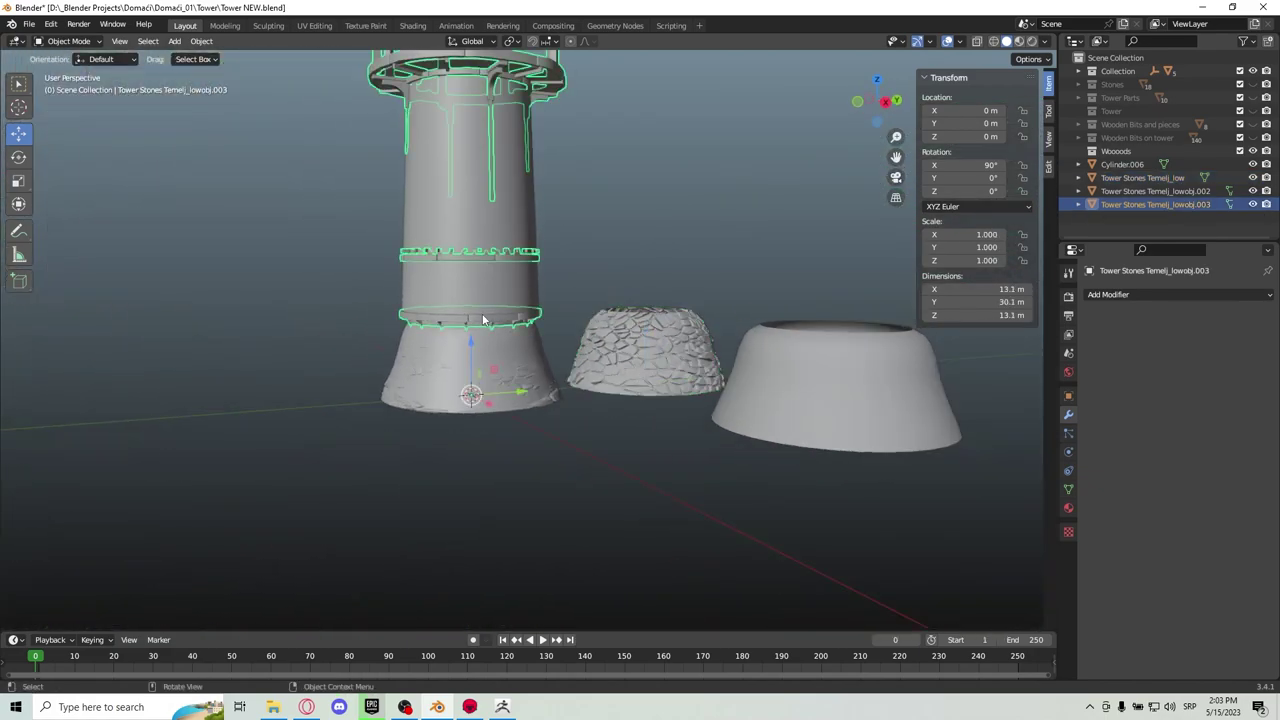
pyautogui.click(1252, 191)
pyautogui.click(1252, 204)
# Examine the smooth cylinder's UV layout over the stone texture in the UV Editing workspace, with all faces and UVs selected
pyautogui.keyDown('shift'); pyautogui.moveTo(714, 426); pyautogui.dragTo(574, 379, button='middle'); pyautogui.keyUp('shift')
pyautogui.click(767, 381)
pyautogui.press('Tab')
pyautogui.scroll(2, 574, 379)
pyautogui.press('a')
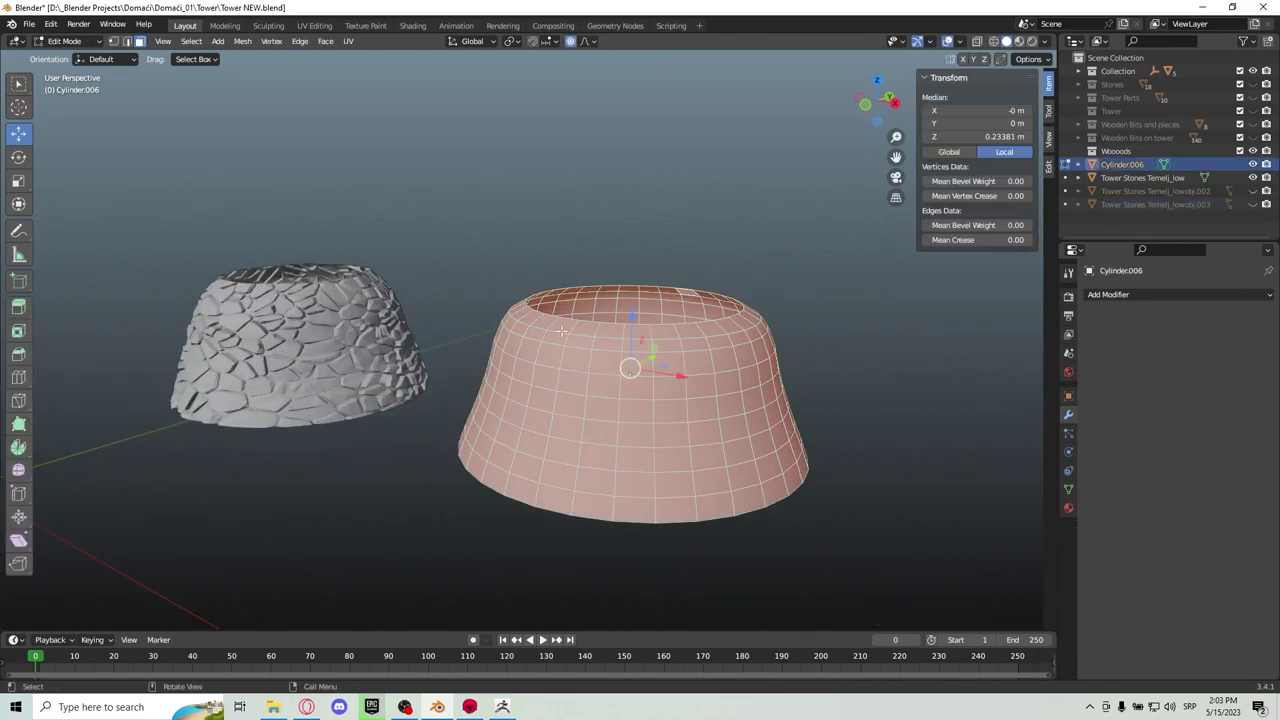
pyautogui.click(313, 26)
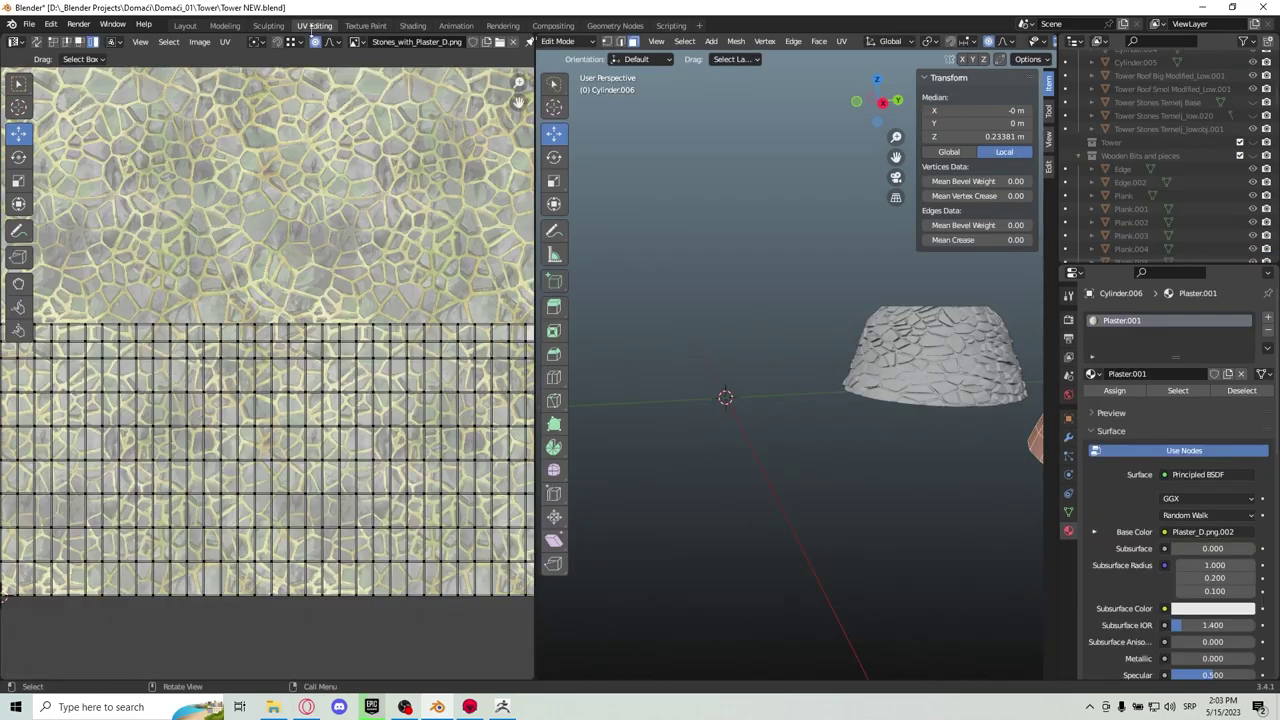
pyautogui.scroll(-2, 303, 440)
pyautogui.moveTo(303, 440); pyautogui.dragTo(105, 572)
pyautogui.moveTo(428, 137); pyautogui.dragTo(100, 324)
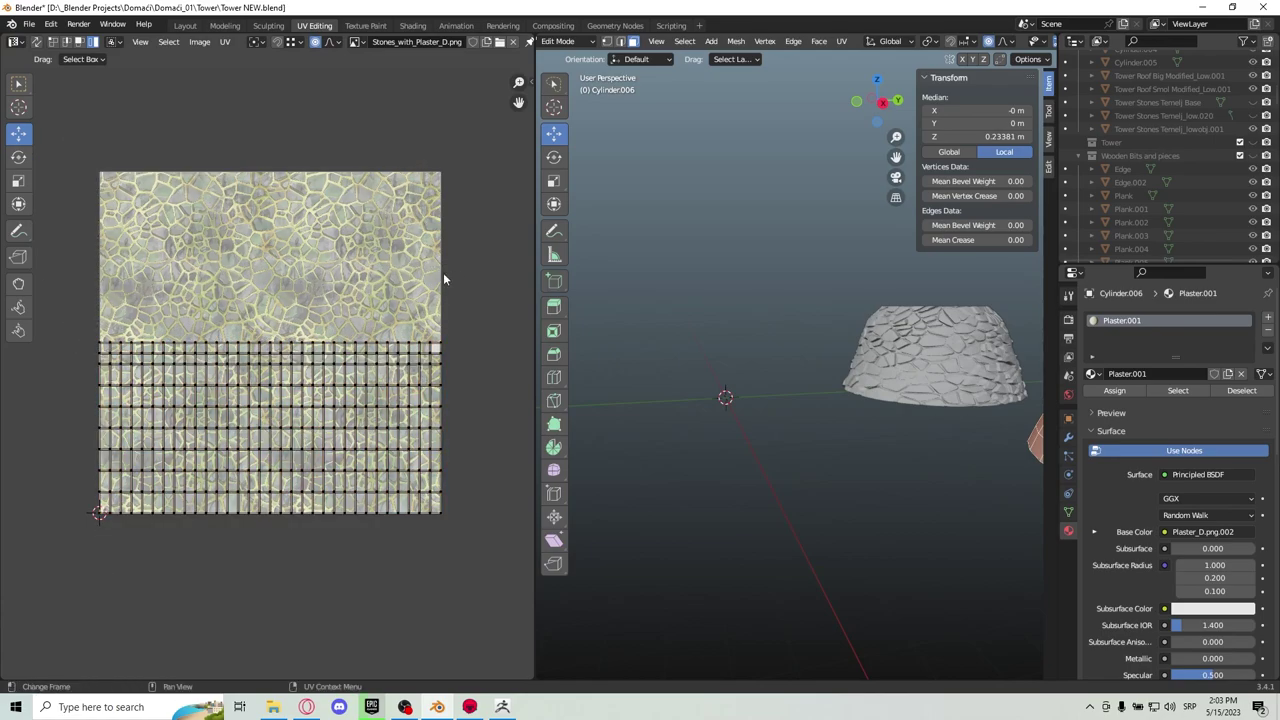
pyautogui.moveTo(443, 272); pyautogui.dragTo(92, 582)
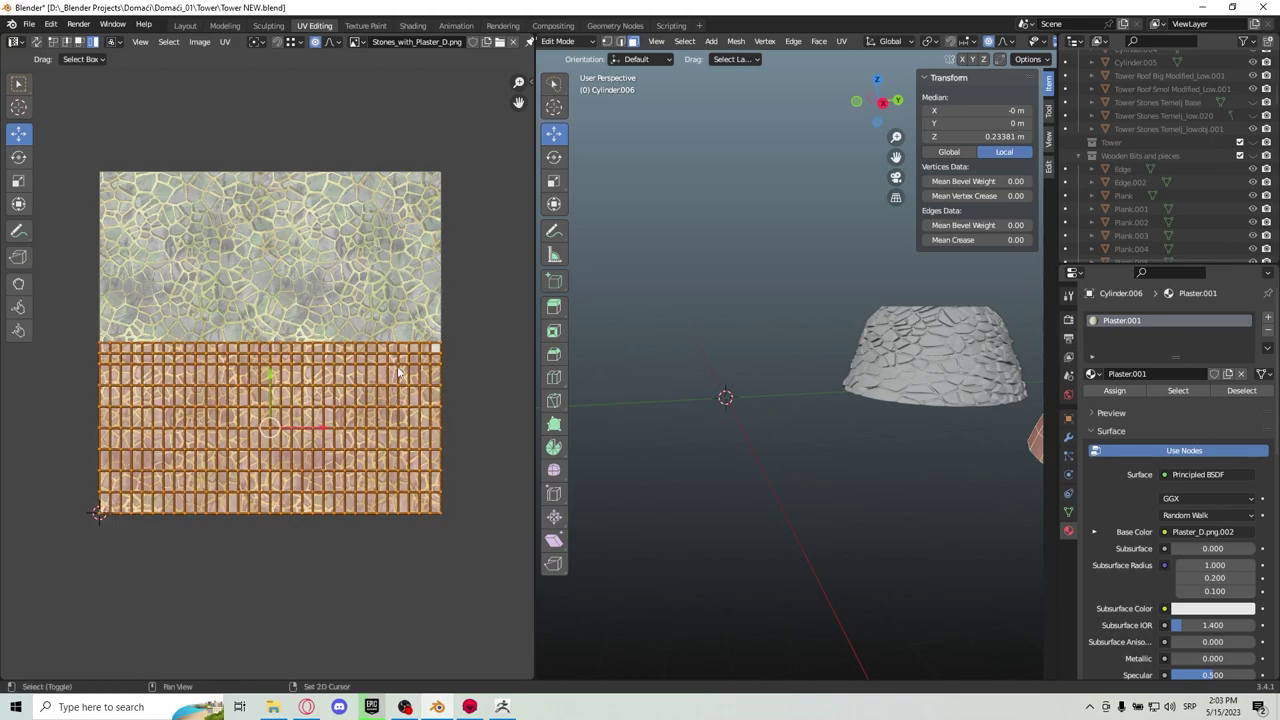
pyautogui.scroll(8, 802, 392)
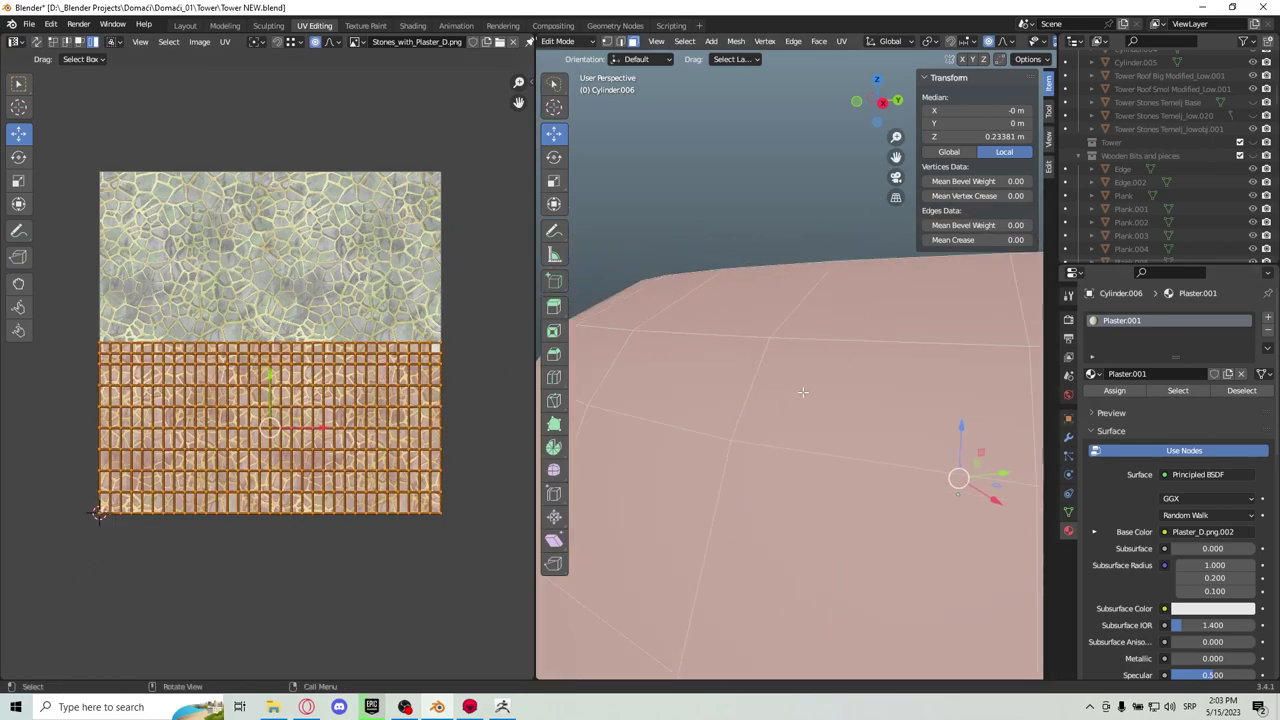
pyautogui.scroll(-10, 803, 392)
pyautogui.moveTo(803, 392); pyautogui.dragTo(640, 400, button='middle')
pyautogui.keyDown('shift'); pyautogui.moveTo(986, 406); pyautogui.dragTo(803, 379, button='middle'); pyautogui.keyUp('shift')
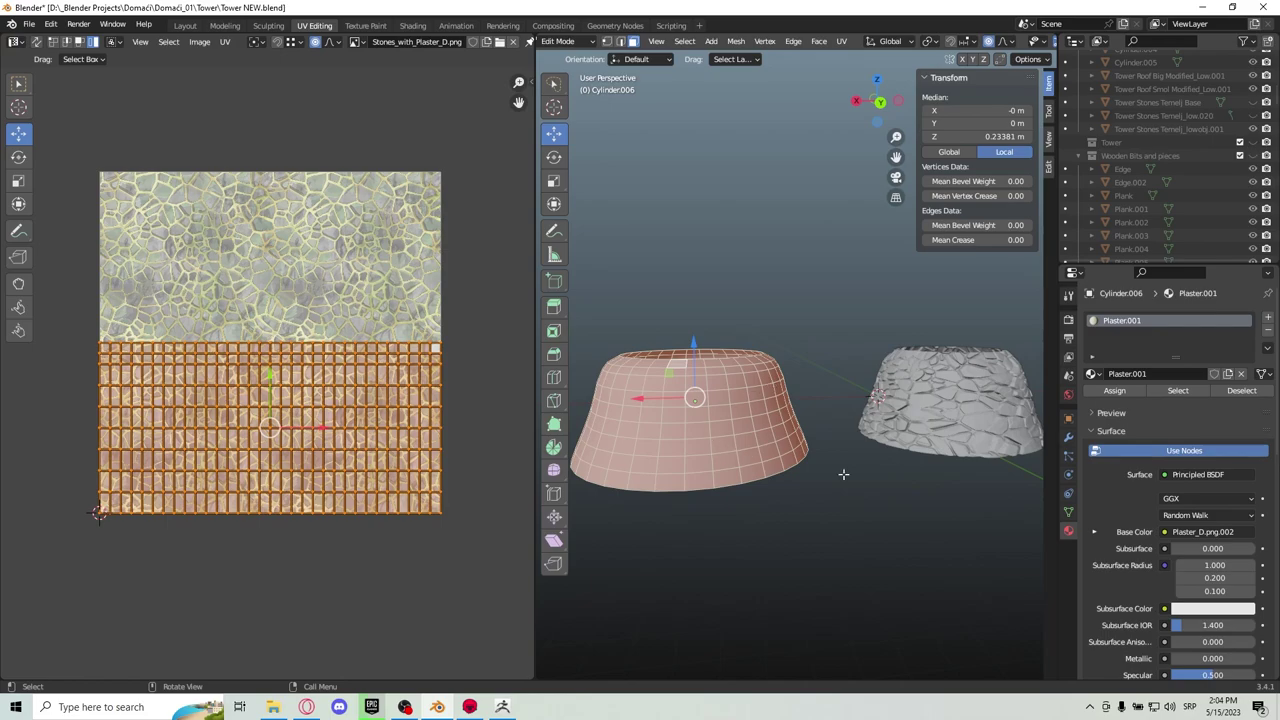
# Start an FBX export of the smooth cylinder from the Layout workspace and create and open a folder named Tutorial
pyautogui.click(185, 25)
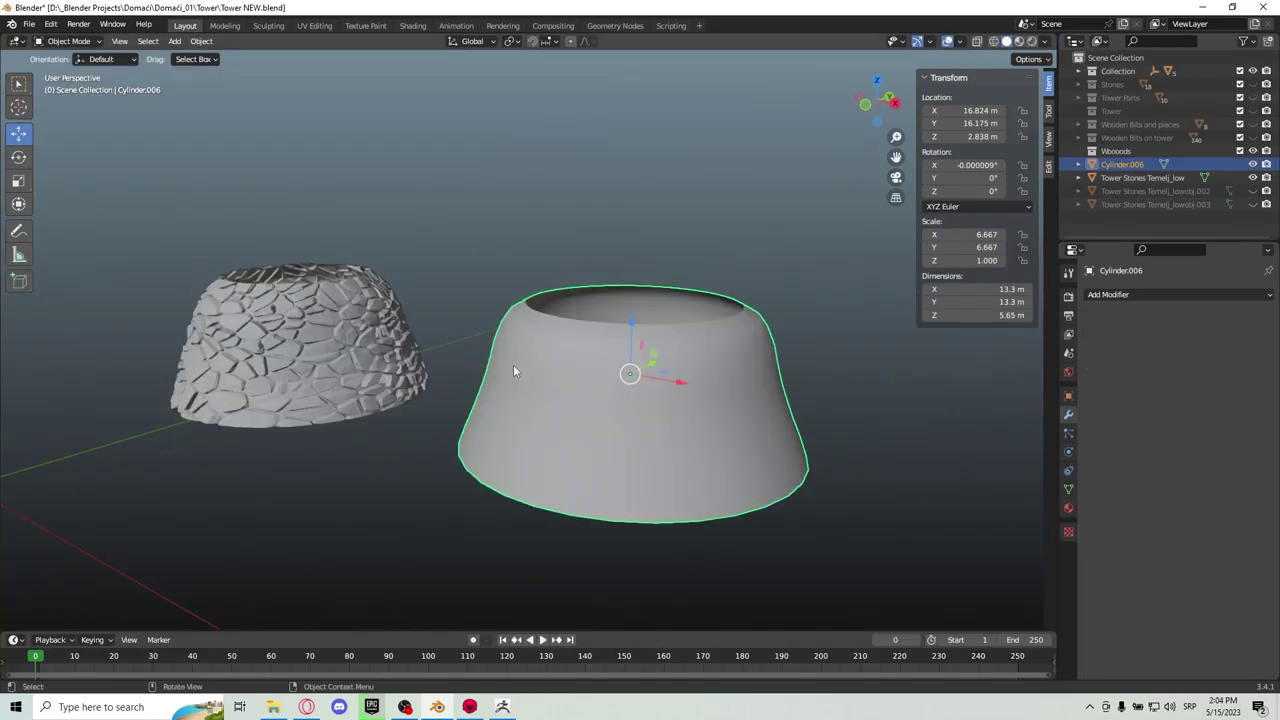
pyautogui.scroll(-2, 510, 362)
pyautogui.moveTo(496, 357); pyautogui.dragTo(505, 340, button='middle')
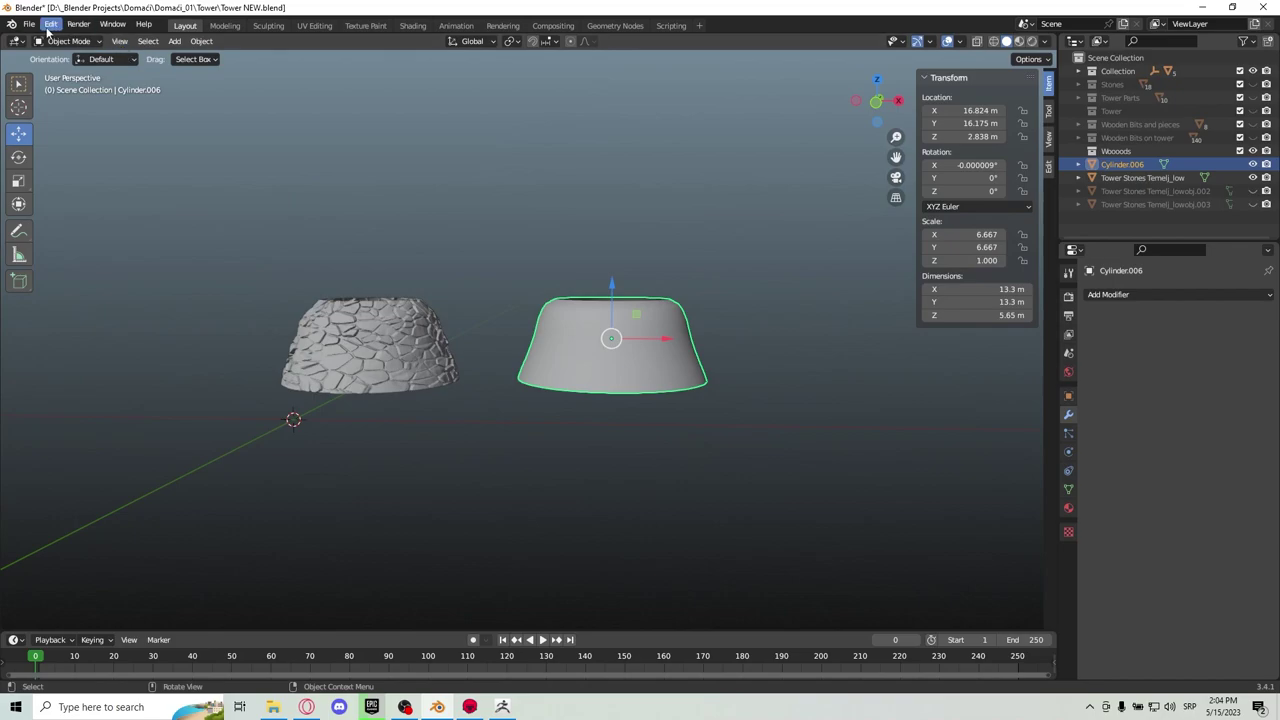
pyautogui.click(29, 23)
pyautogui.moveTo(60, 217)
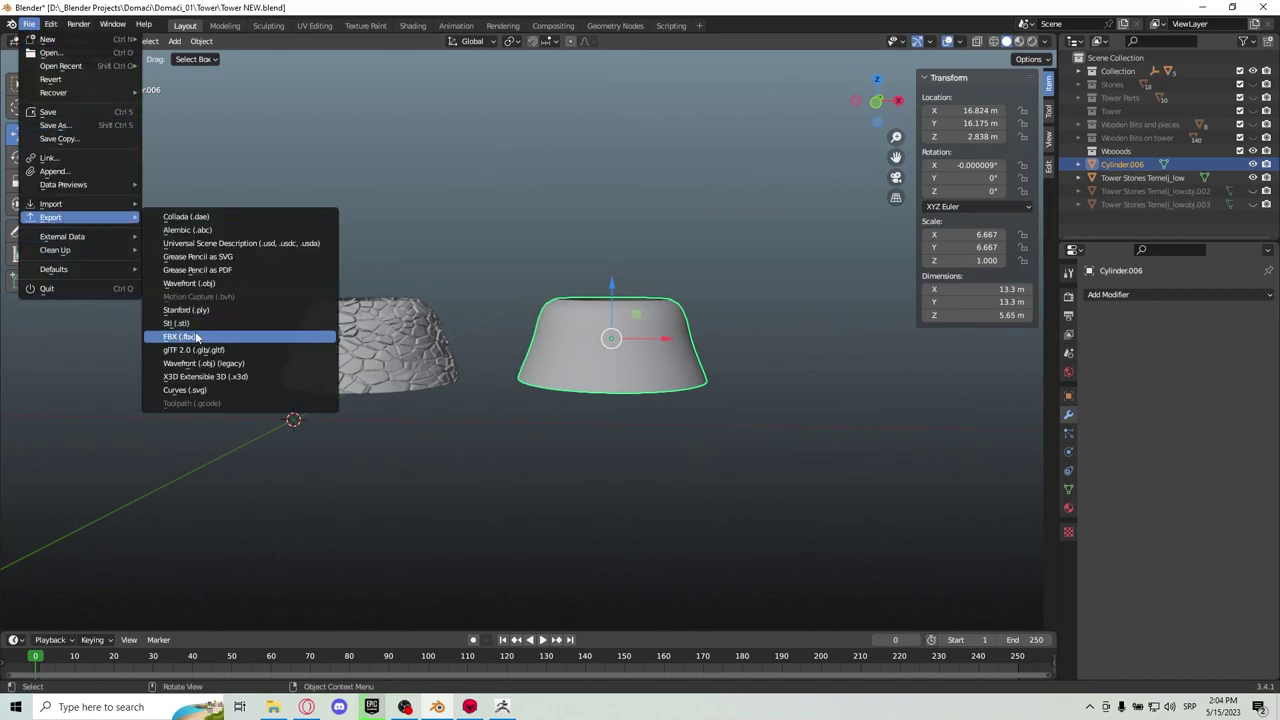
pyautogui.click(197, 336)
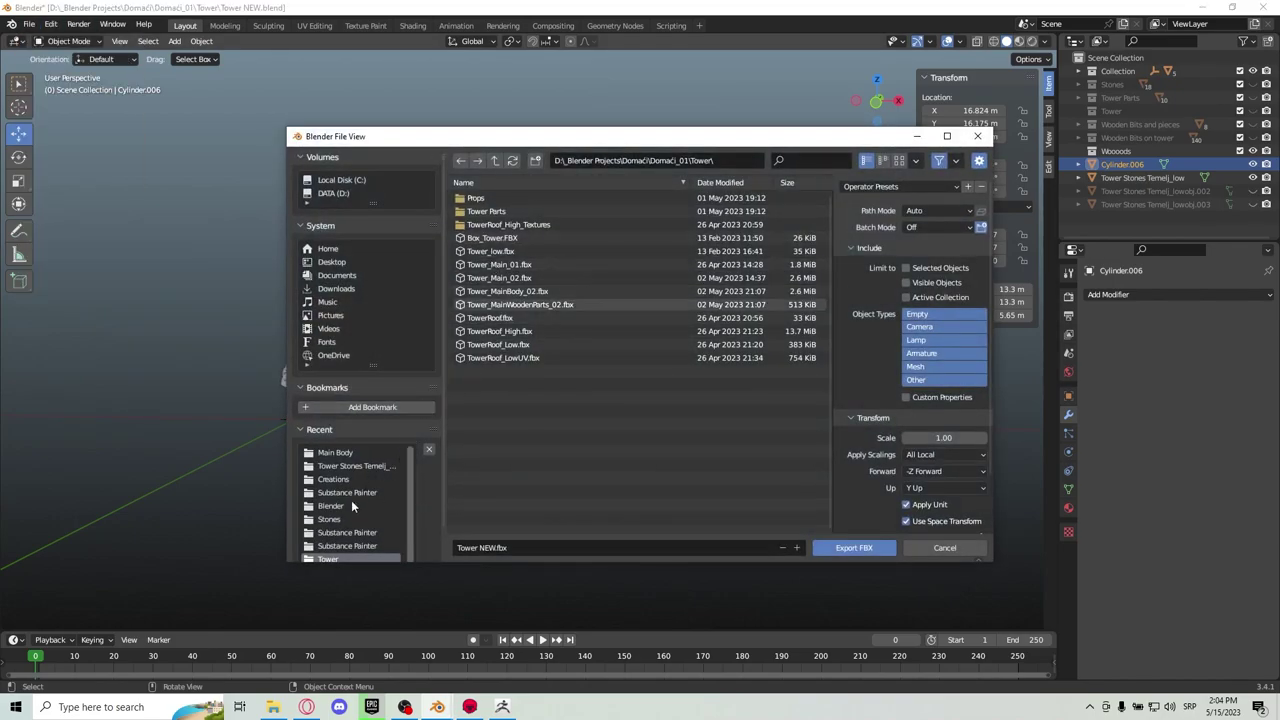
pyautogui.scroll(-1, 351, 500)
pyautogui.click(535, 161)
pyautogui.write('Tu')
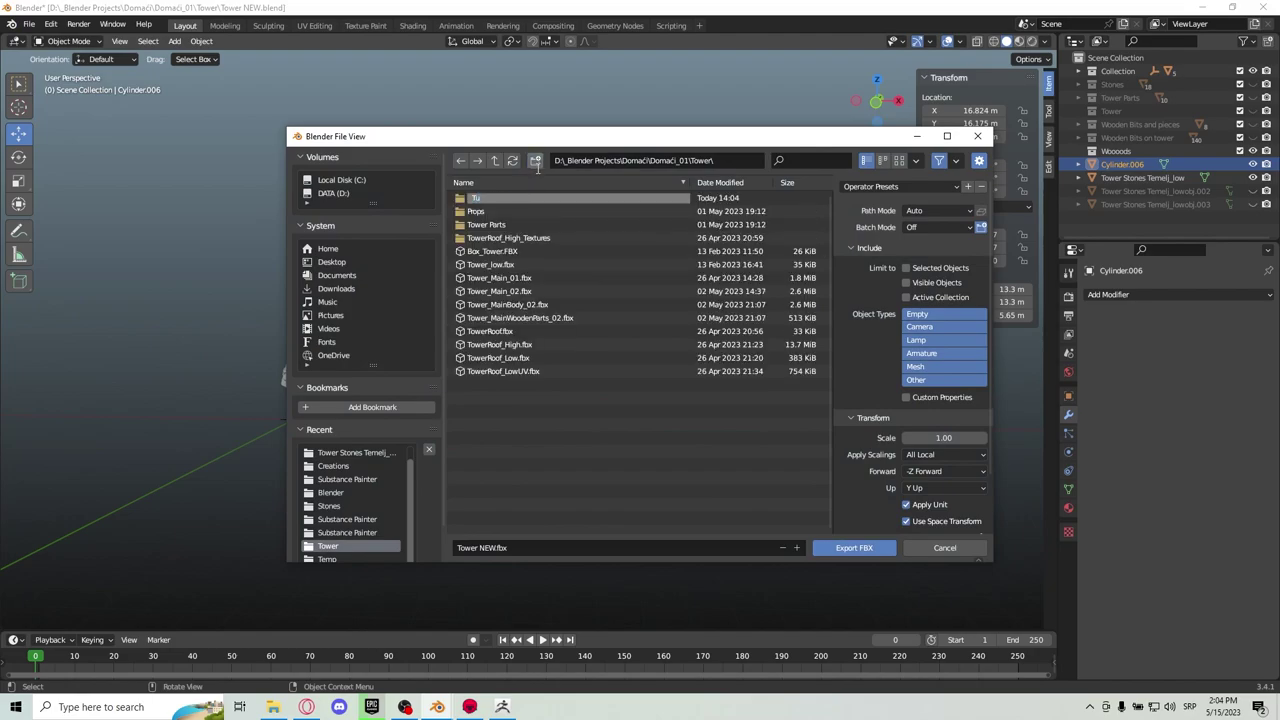
pyautogui.write('torial')
pyautogui.press('Return')
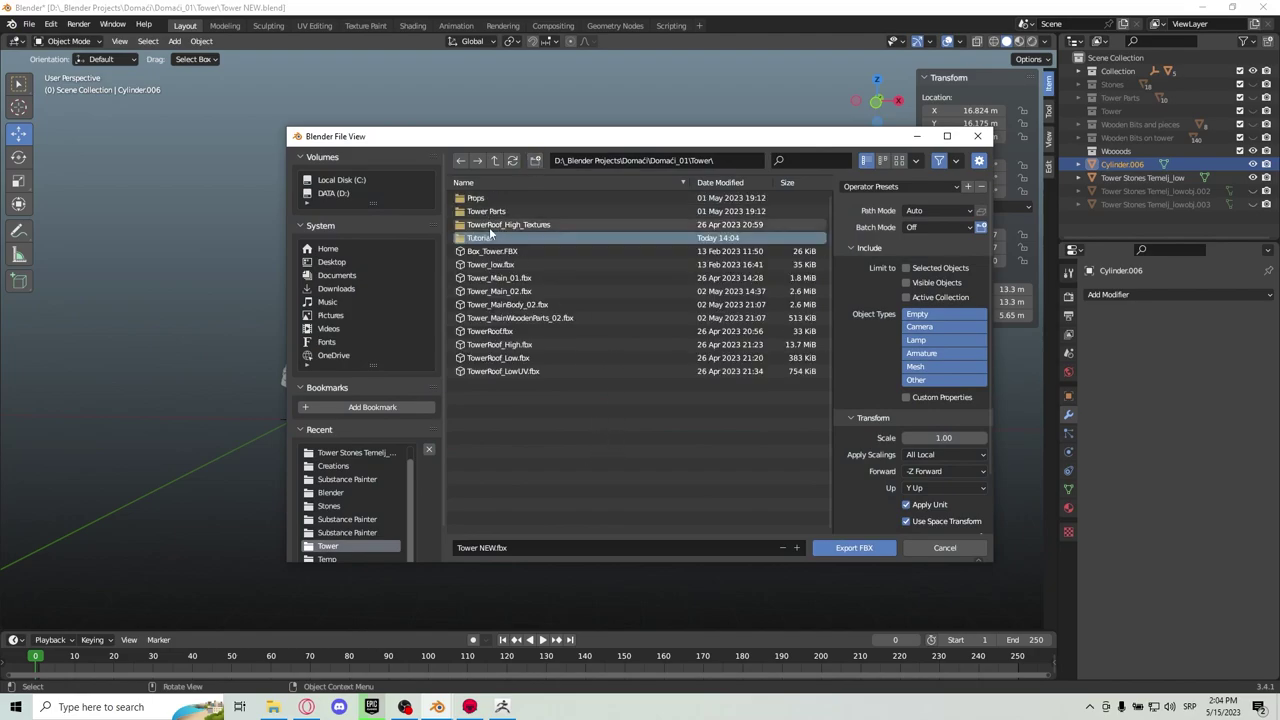
pyautogui.doubleClick(490, 240)
# Export only the selected cylinder as Stones_base.fbx into the Tutorial folder
pyautogui.click(531, 547)
pyautogui.write('2')
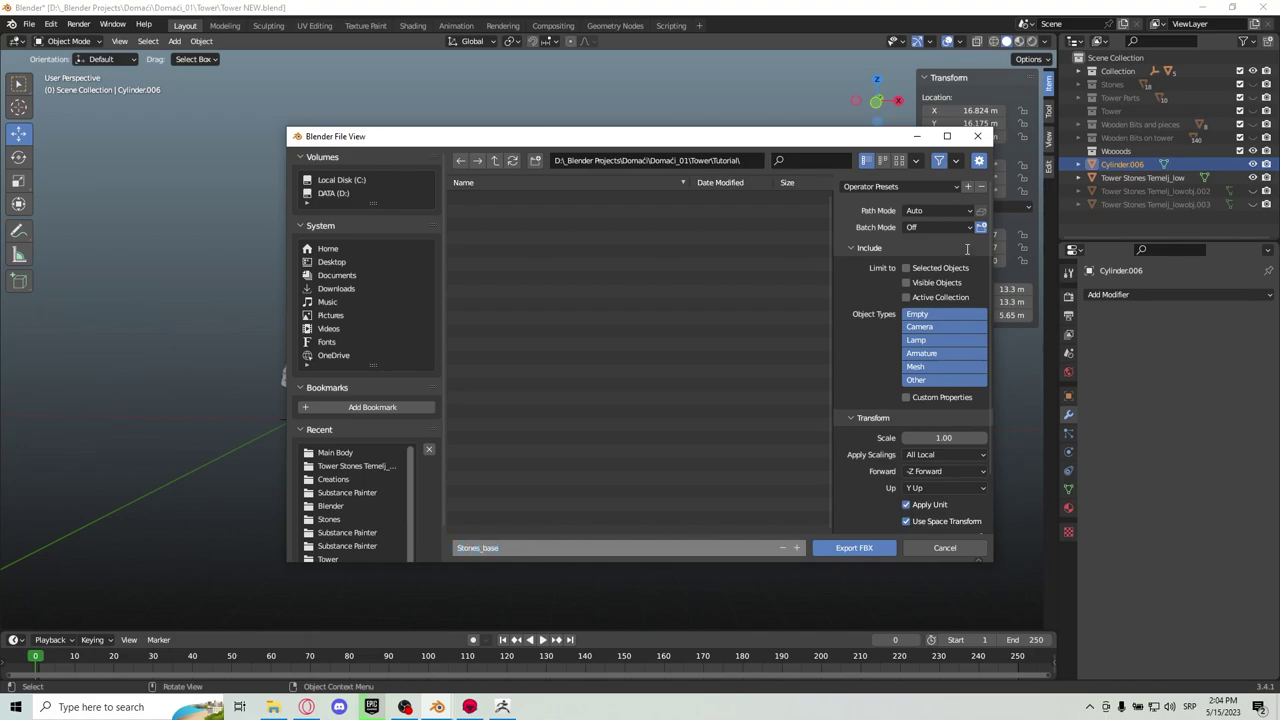
pyautogui.press('Return')
pyautogui.moveTo(793, 128); pyautogui.dragTo(773, 106)
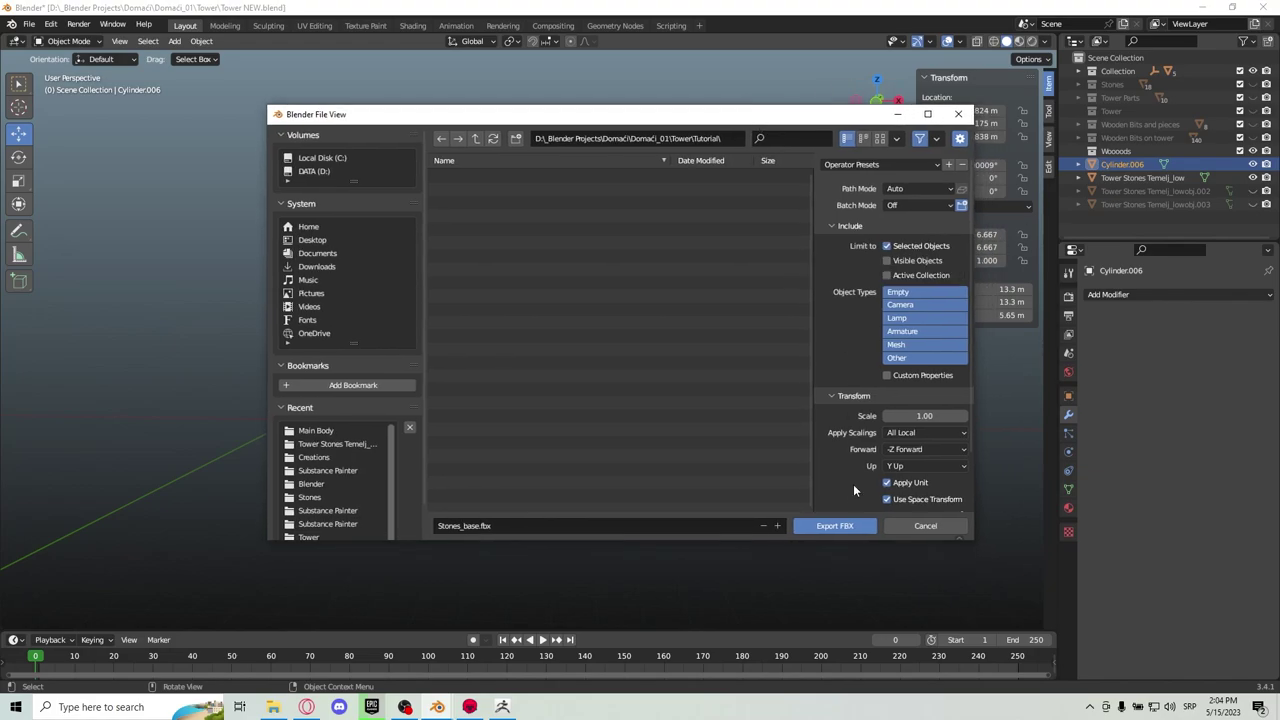
pyautogui.click(835, 526)
# Switch to Marmoset Toolbag and import Stones_base into the scene from the Tower\Tutorial folder using File Explorer
pyautogui.moveTo(620, 285); pyautogui.dragTo(614, 319, button='middle')
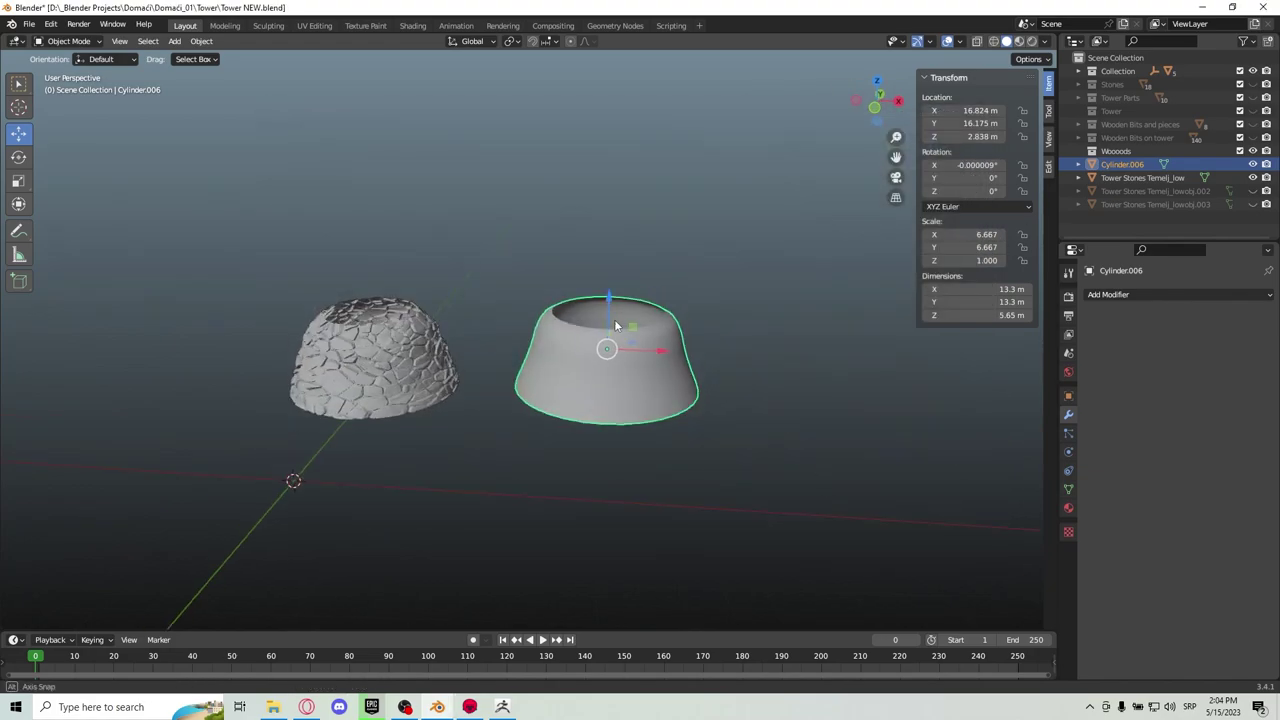
pyautogui.click(470, 706)
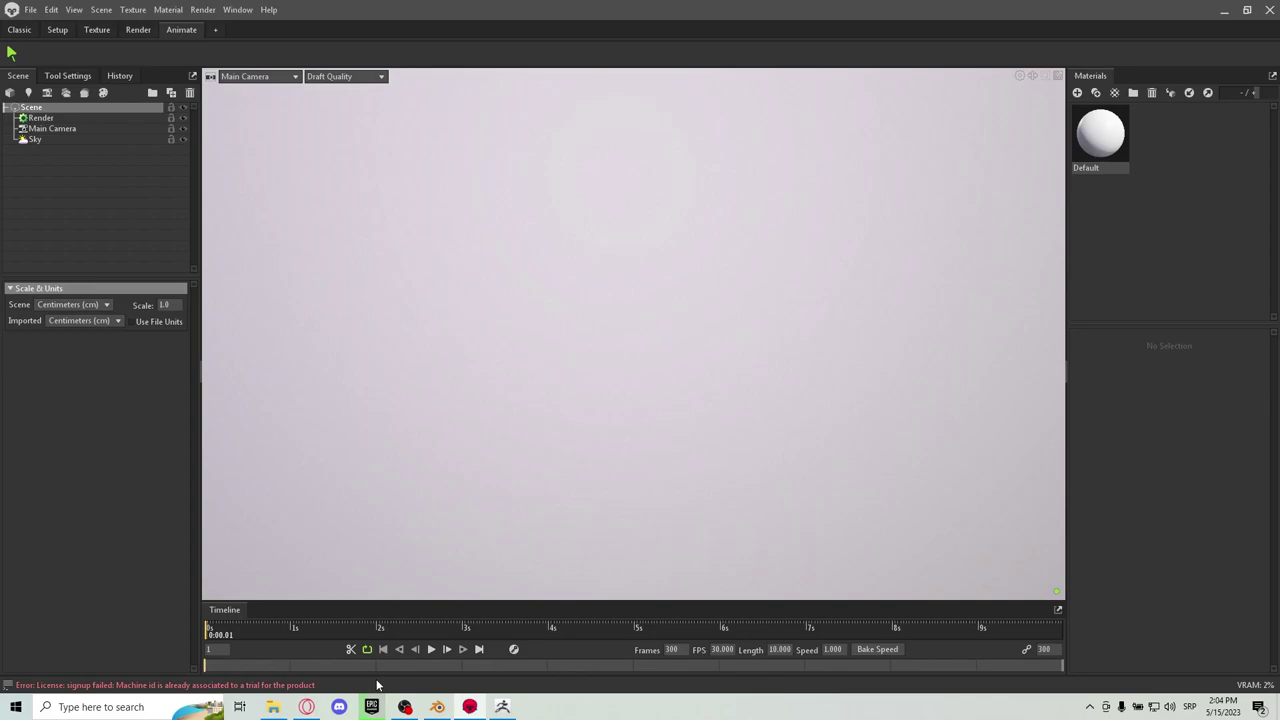
pyautogui.click(272, 707)
pyautogui.moveTo(780, 71); pyautogui.dragTo(752, 75)
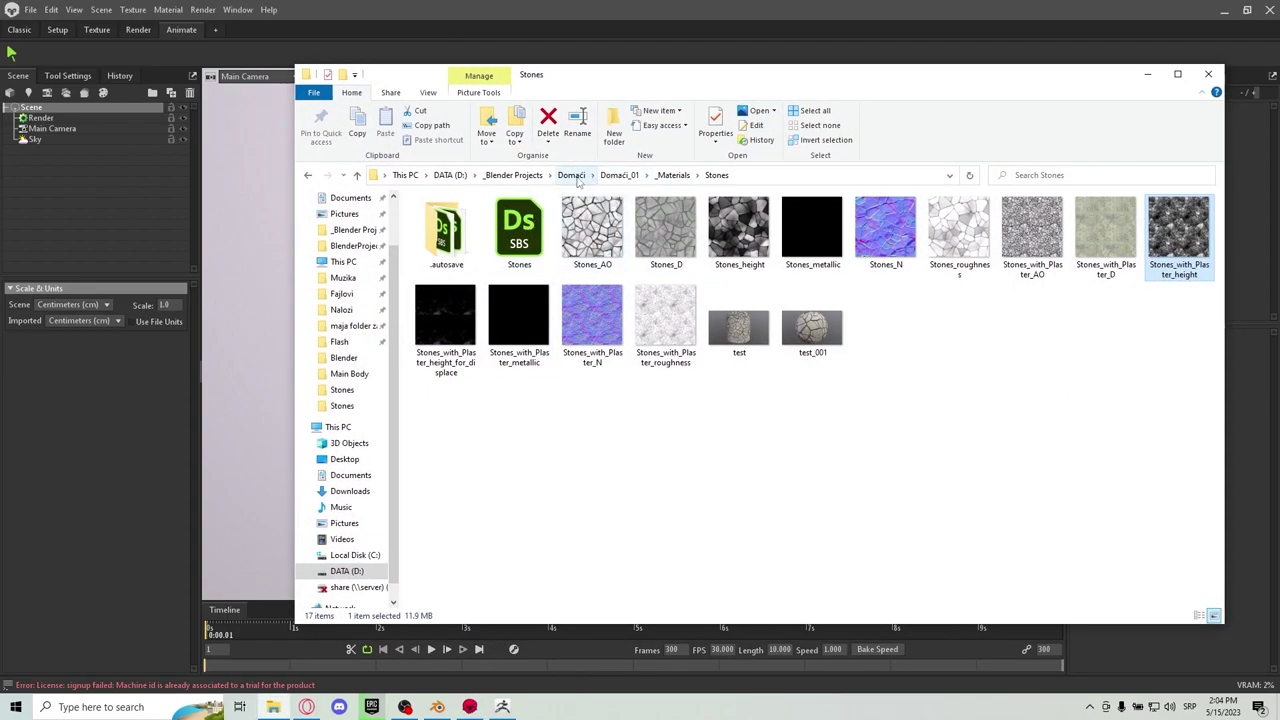
pyautogui.click(571, 175)
pyautogui.doubleClick(541, 217)
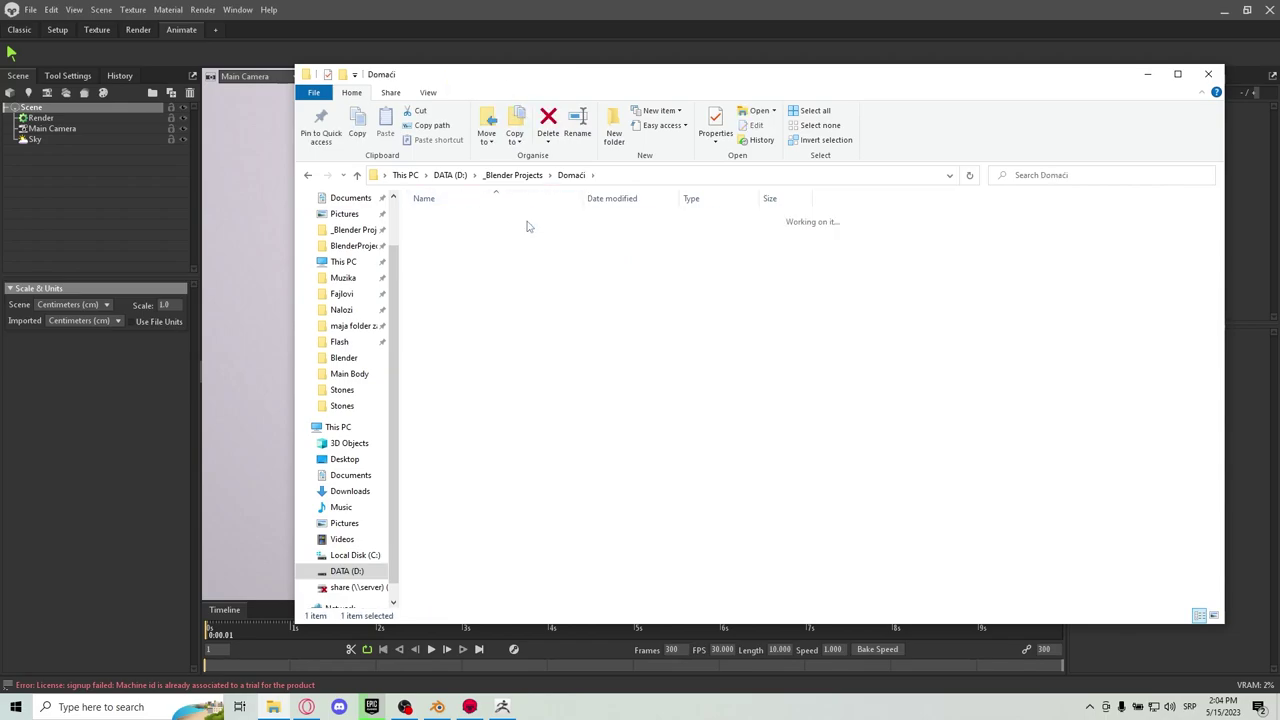
pyautogui.moveTo(502, 418); pyautogui.dragTo(474, 376)
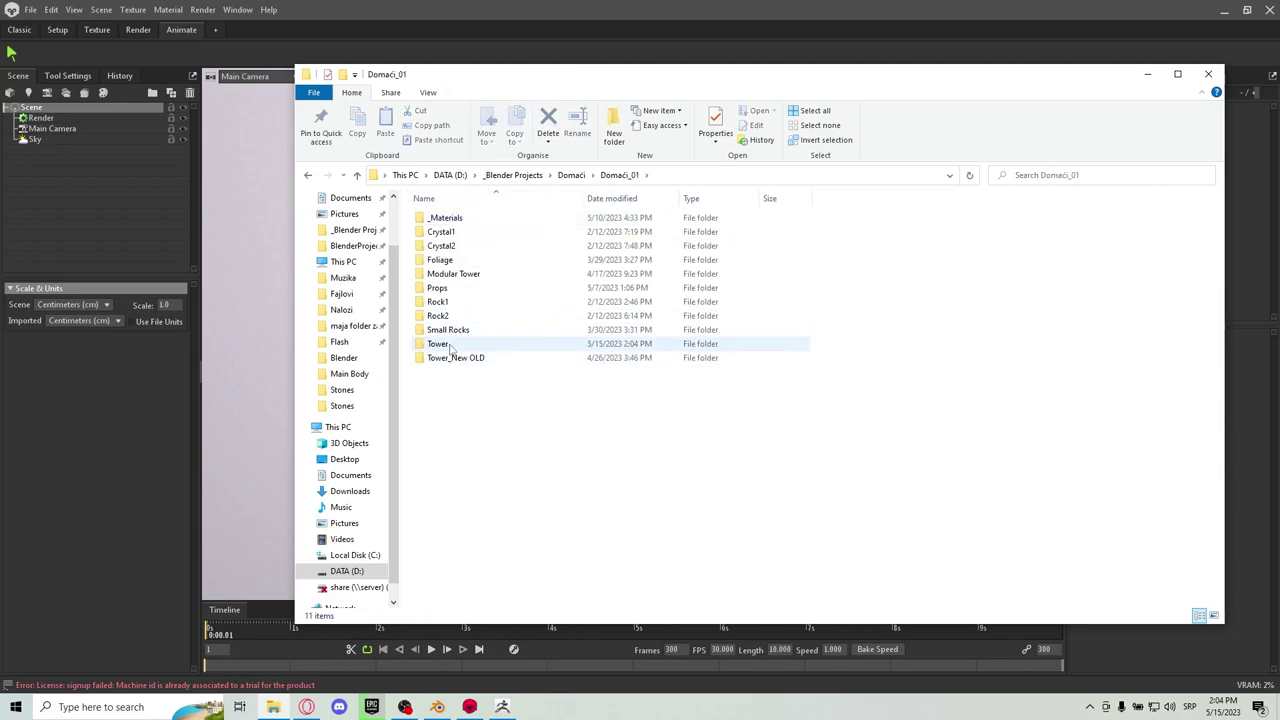
pyautogui.doubleClick(449, 344)
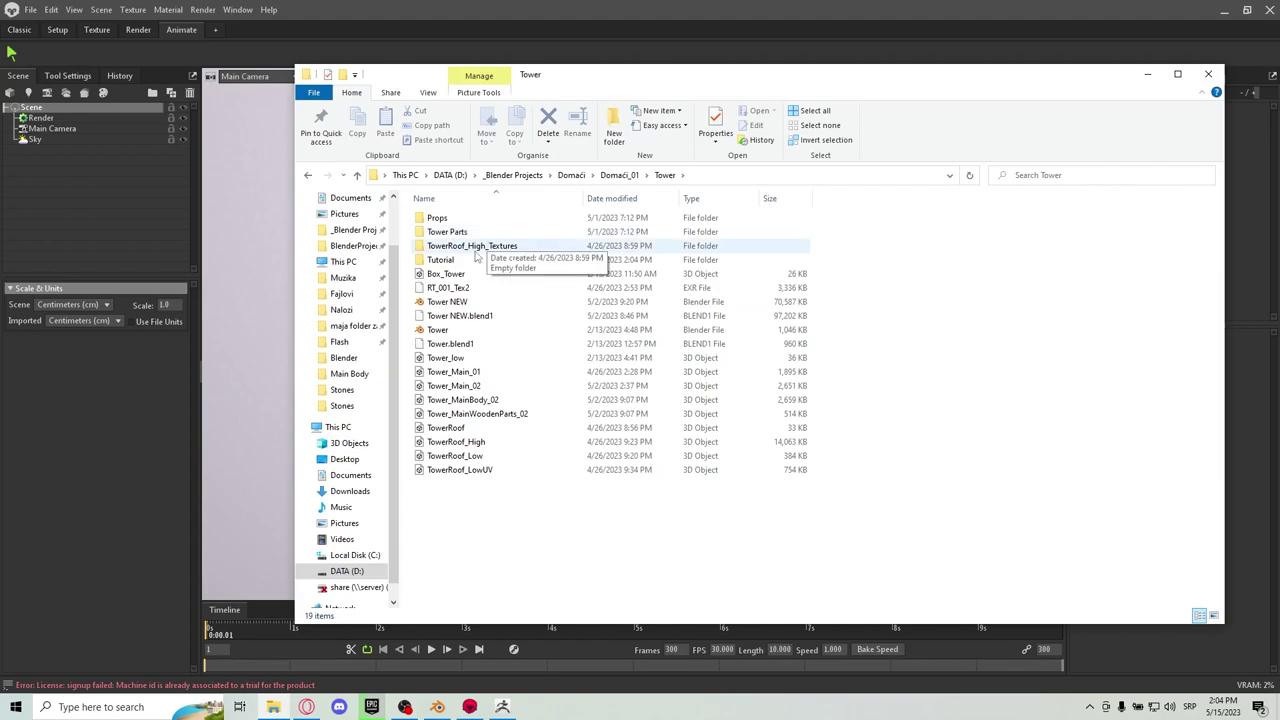
pyautogui.doubleClick(446, 261)
pyautogui.click(457, 221)
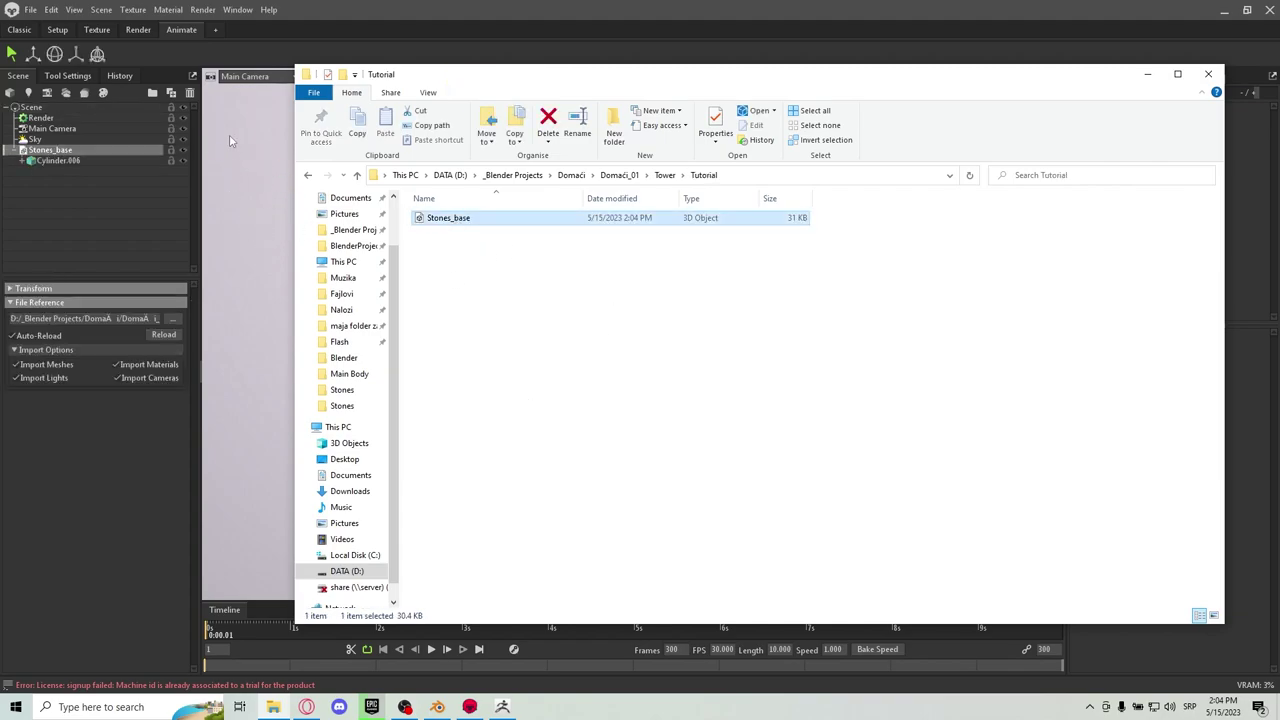
pyautogui.scroll(1, 546, 282)
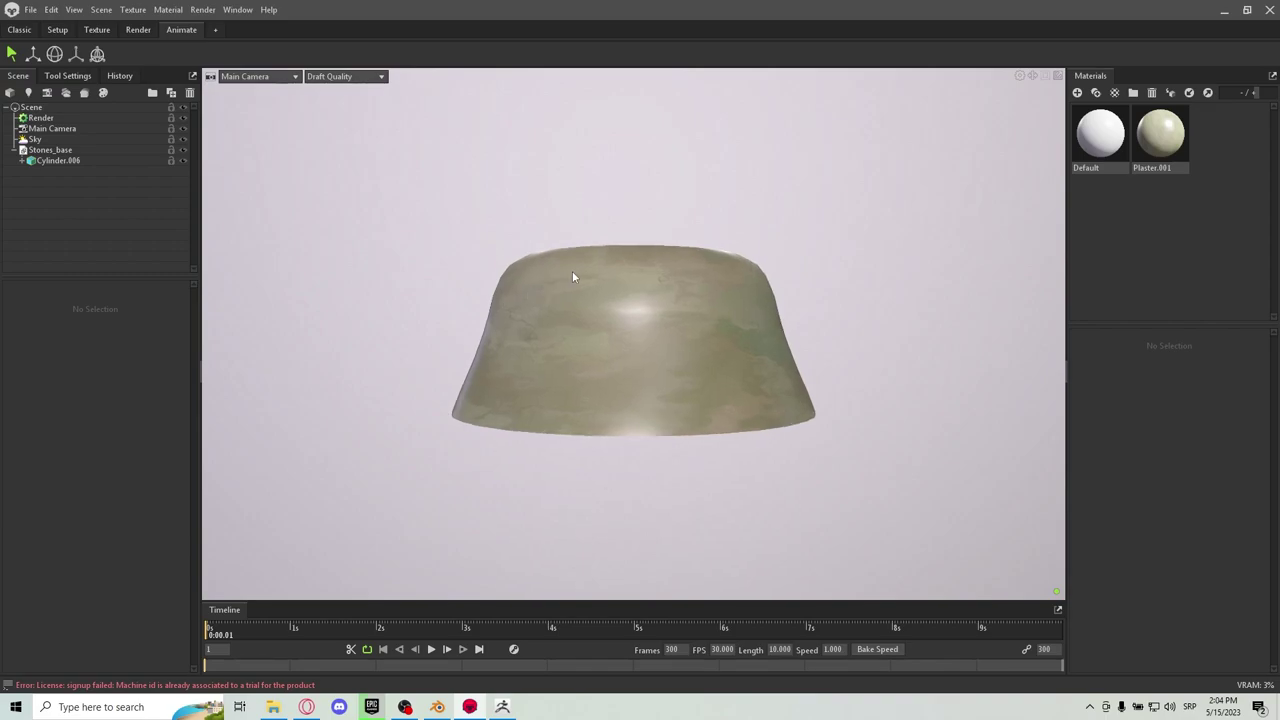
# Delete the imported Plaster.001 material and select the Cylinder.006 mesh
pyautogui.click(1177, 141)
pyautogui.press('Delete')
pyautogui.moveTo(443, 289); pyautogui.dragTo(794, 271)
pyautogui.click(835, 312)
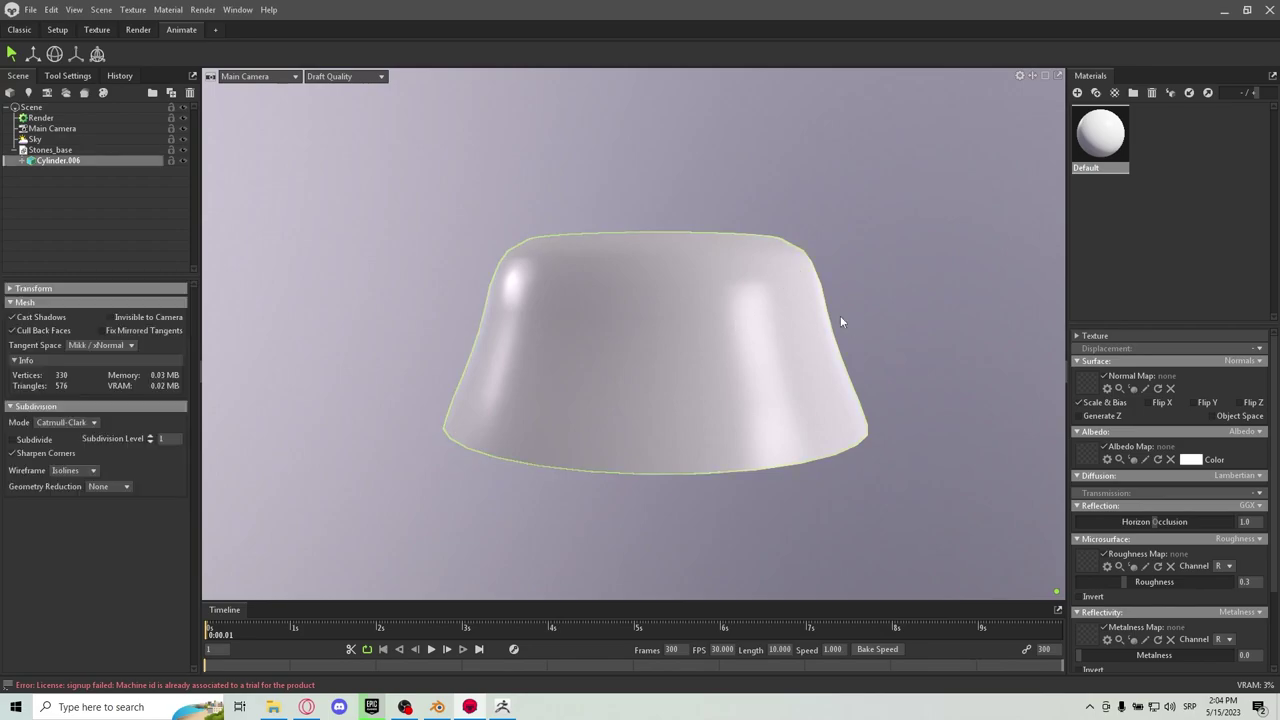
pyautogui.moveTo(843, 320); pyautogui.dragTo(699, 335)
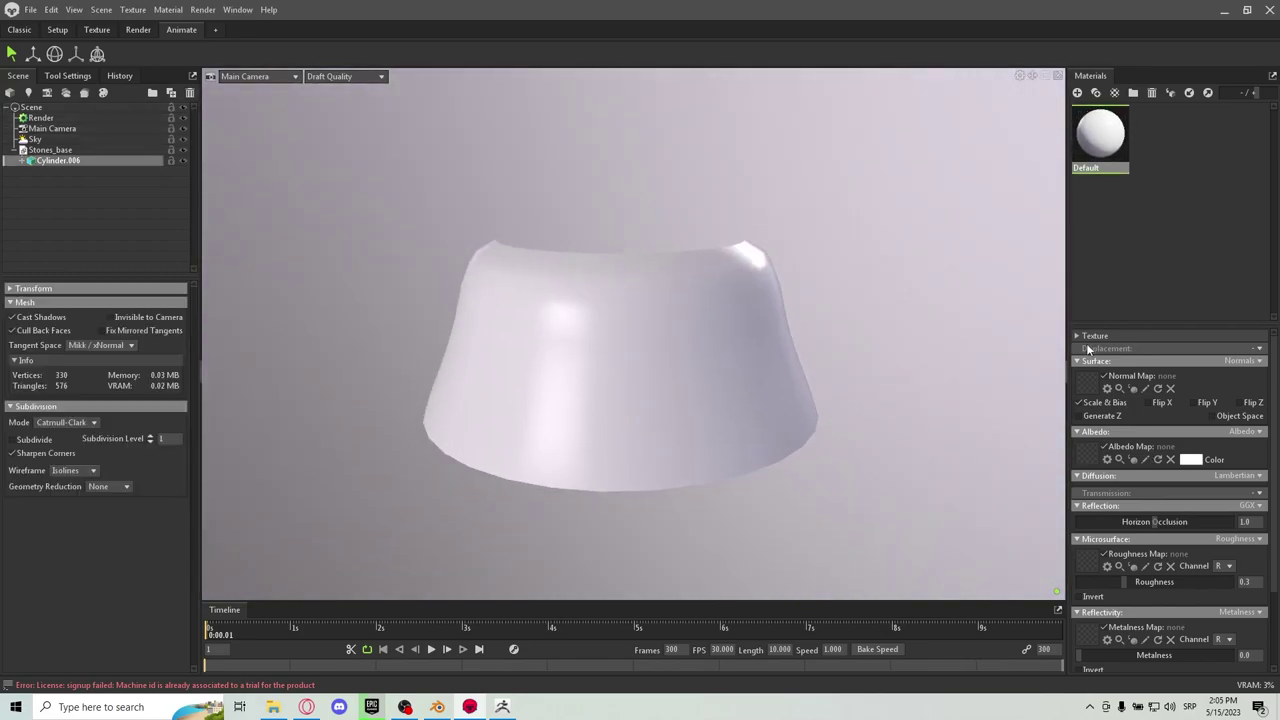
# Enable Height displacement on the Default material and load Stones_with_Plaster_height from the _Materials\Stones folder as its displacement map
pyautogui.click(1259, 362)
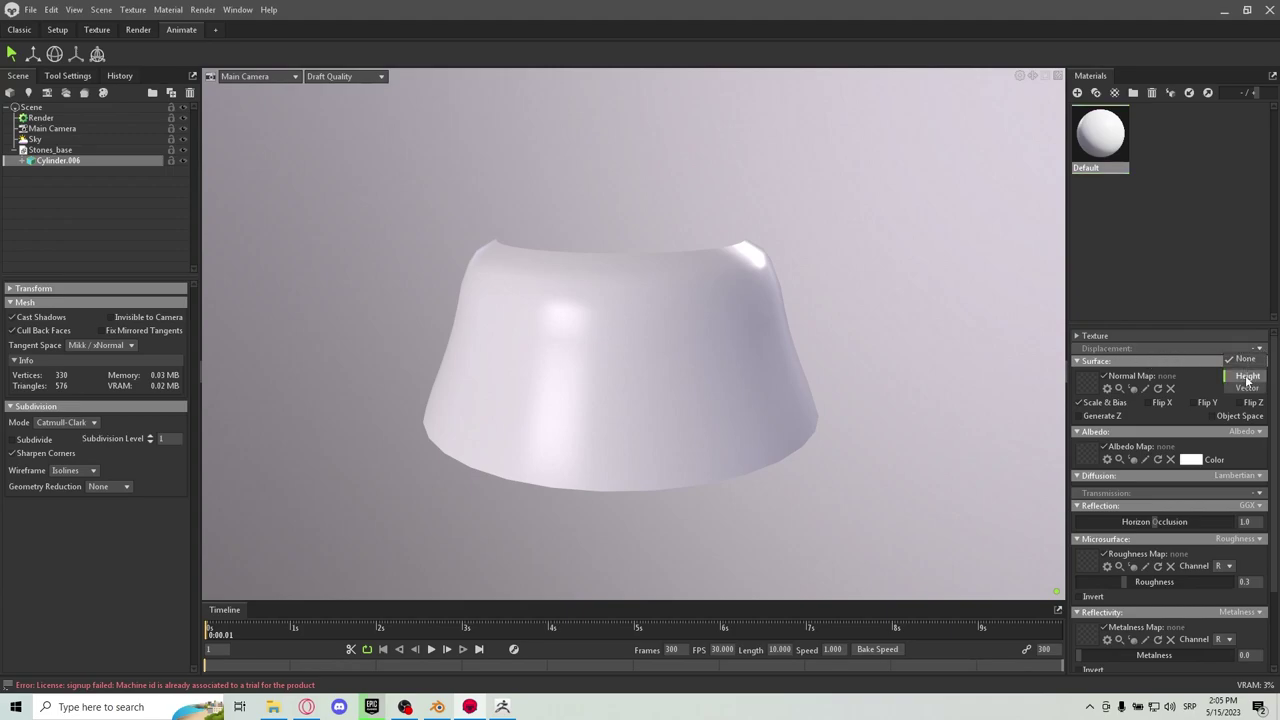
pyautogui.click(1247, 377)
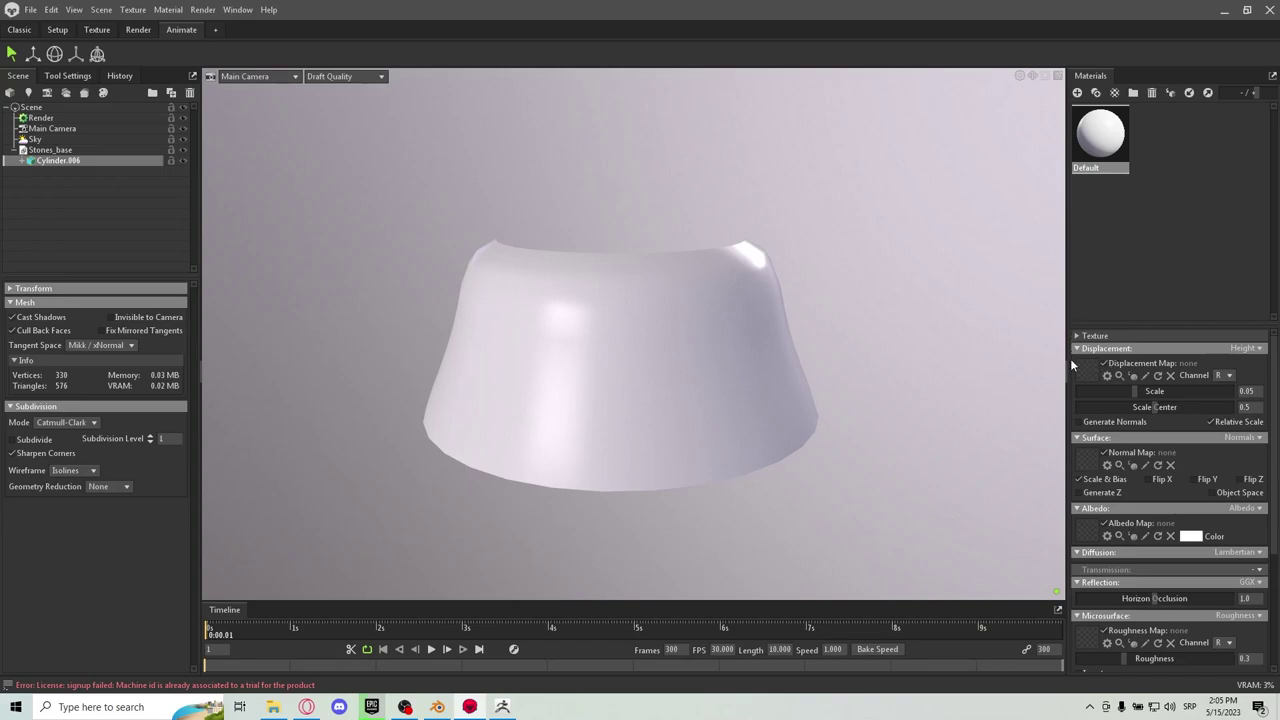
pyautogui.click(1096, 375)
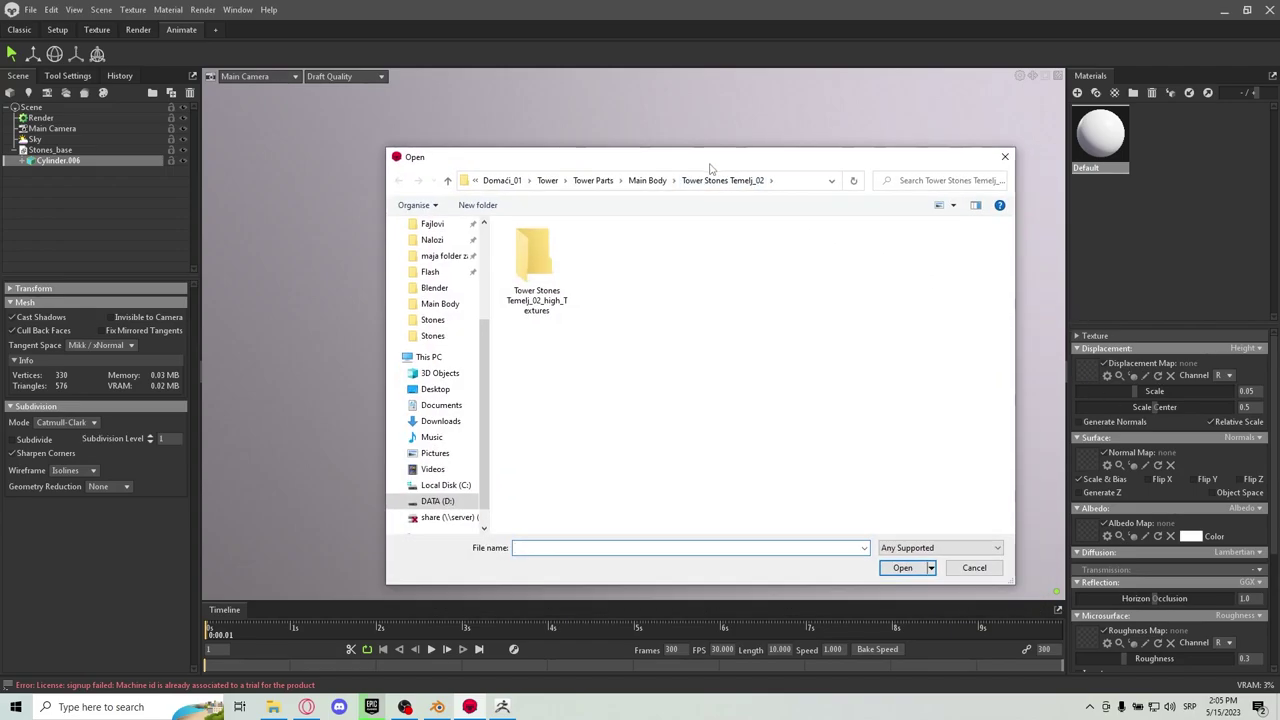
pyautogui.click(502, 180)
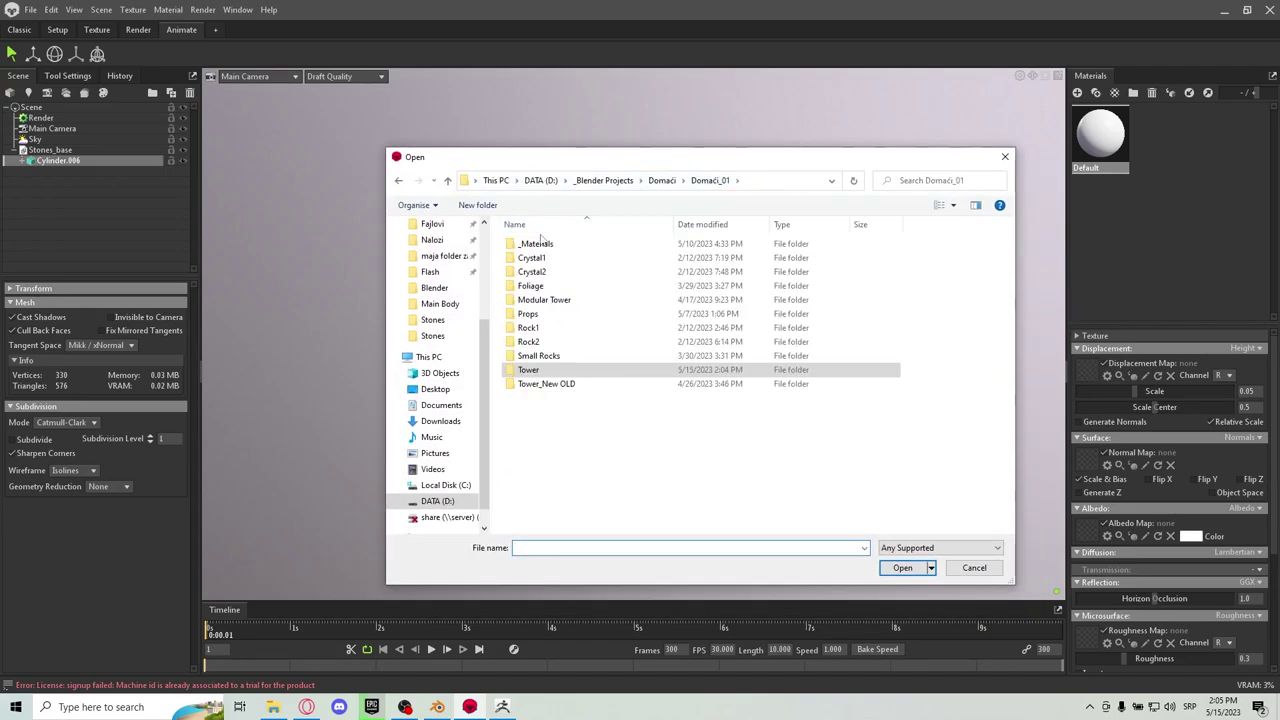
pyautogui.click(543, 245)
pyautogui.doubleClick(541, 245)
pyautogui.doubleClick(533, 328)
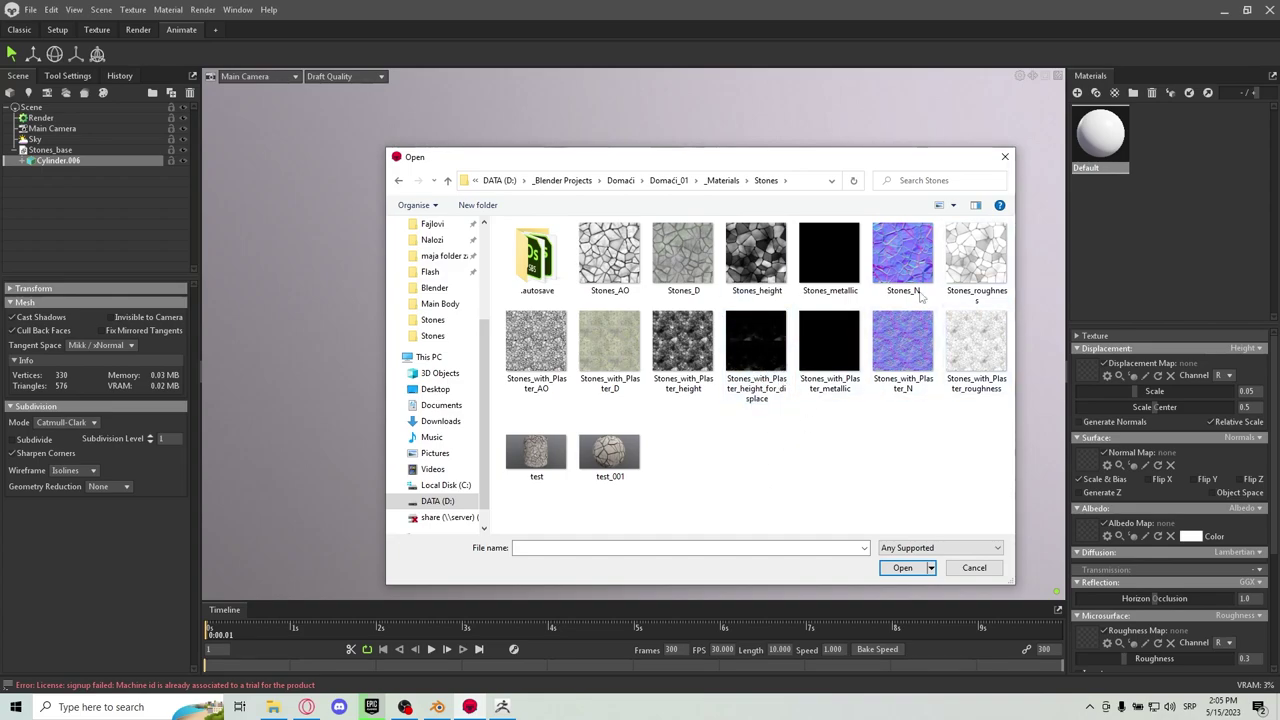
pyautogui.moveTo(784, 161); pyautogui.dragTo(743, 128)
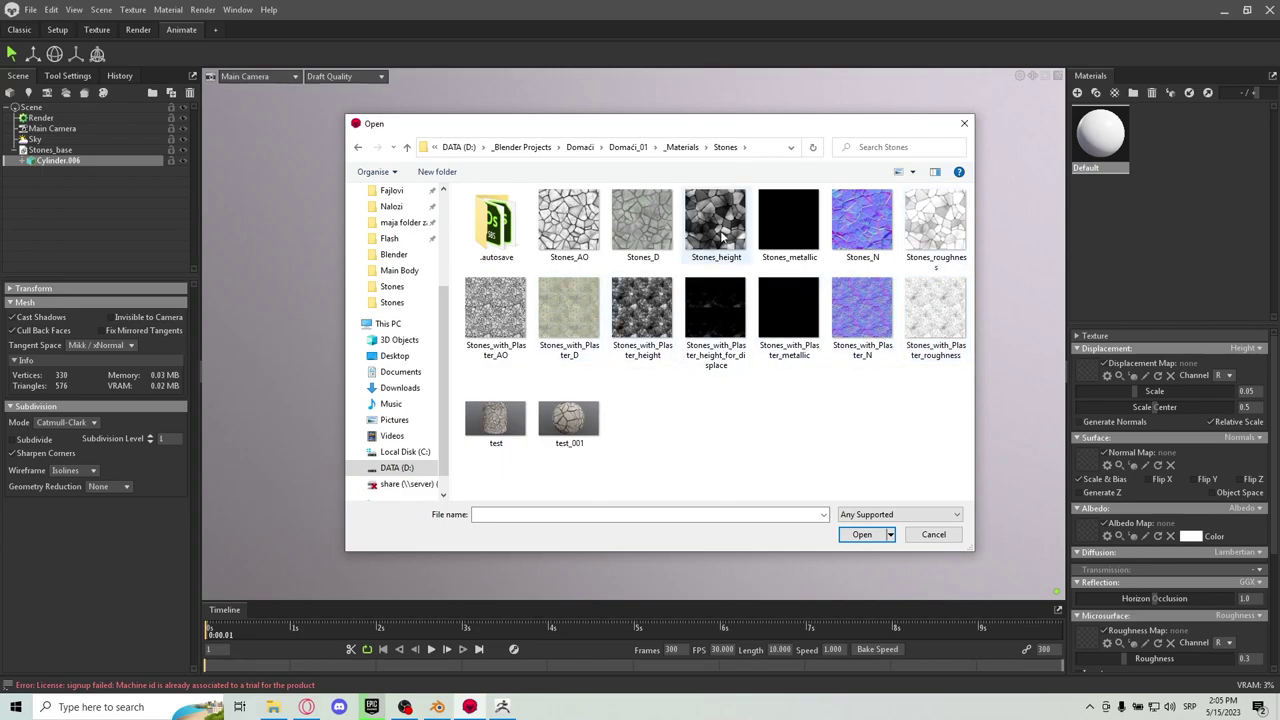
pyautogui.doubleClick(640, 312)
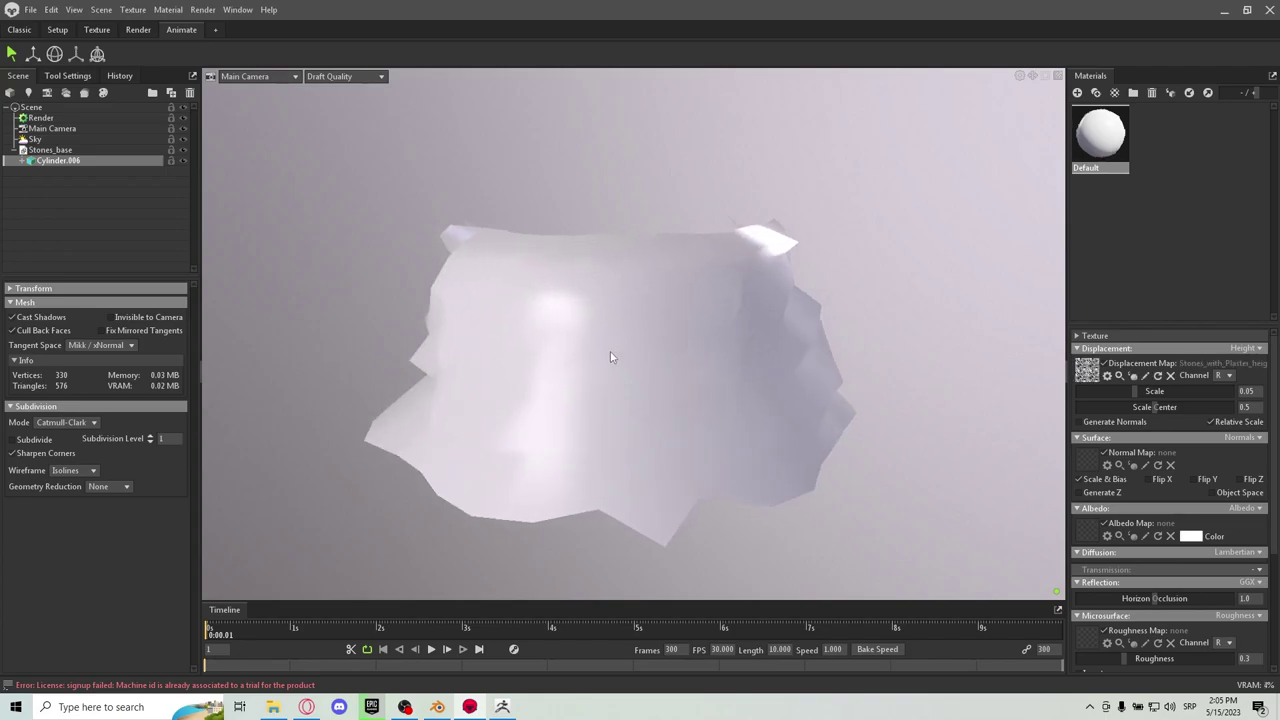
# Turn on Catmull-Clark subdivision for the cylinder mesh and raise the subdivision level to 5
pyautogui.moveTo(605, 352); pyautogui.dragTo(646, 333)
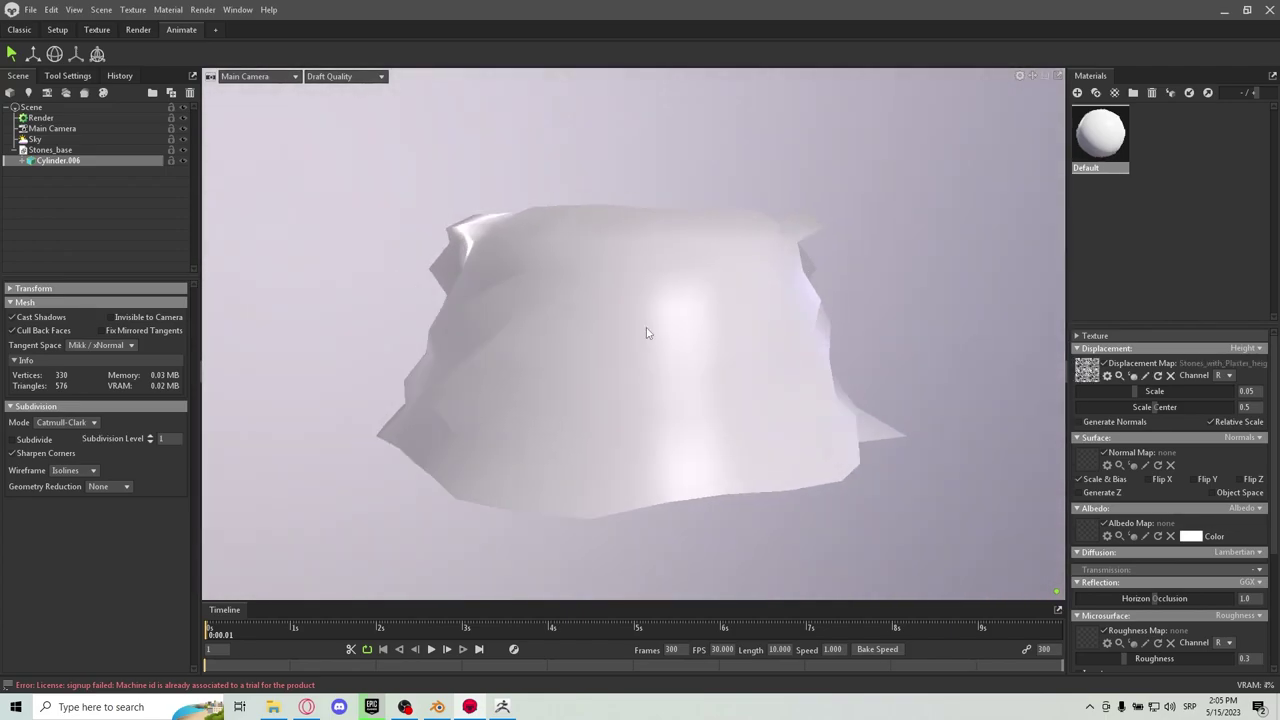
pyautogui.click(12, 440)
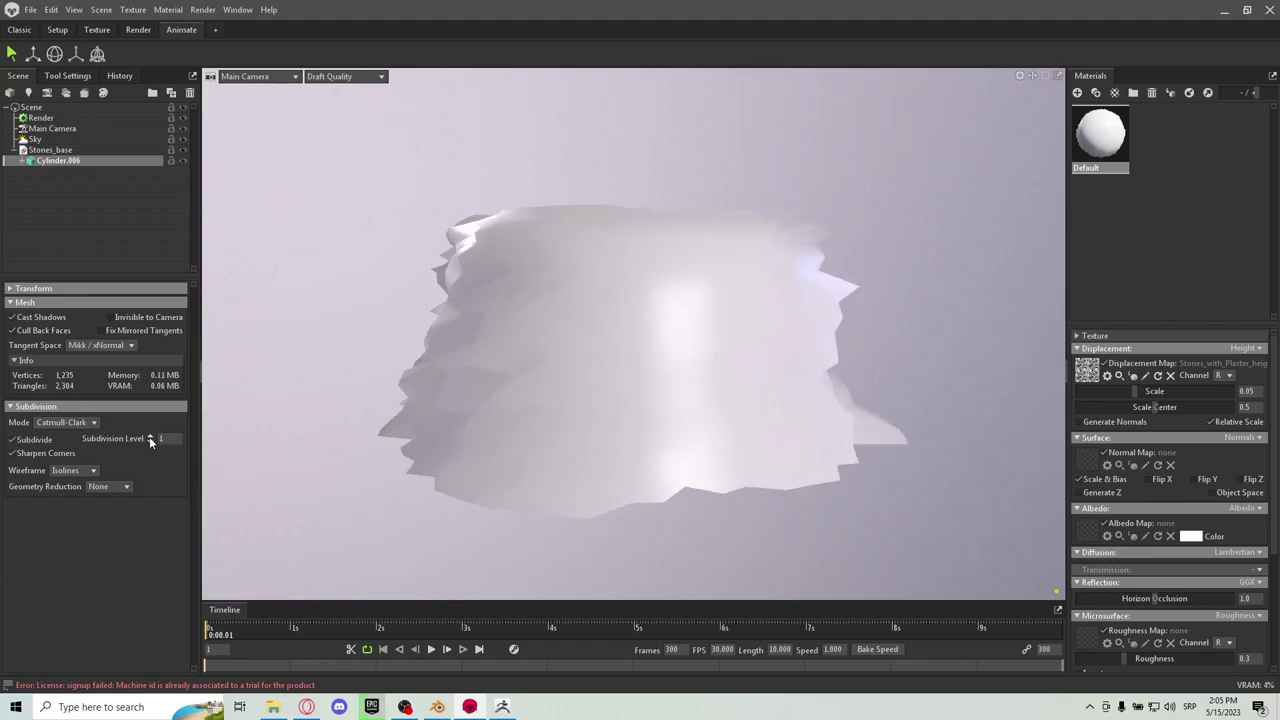
pyautogui.click(150, 437)
pyautogui.click(150, 437)
pyautogui.click(150, 437)
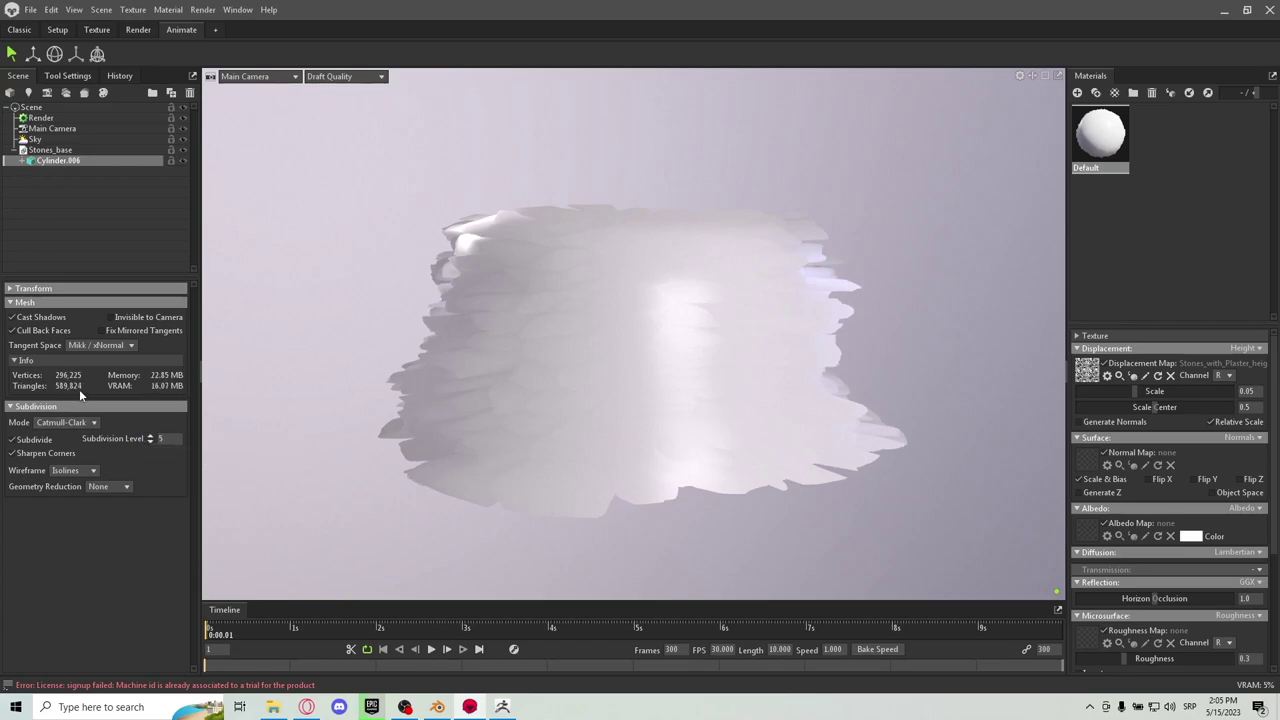
# Set the Default material's roughness to 1.0
pyautogui.moveTo(620, 345); pyautogui.dragTo(1028, 465)
pyautogui.moveTo(858, 405); pyautogui.dragTo(1038, 523)
pyautogui.scroll(-2, 1172, 630)
pyautogui.moveTo(1142, 562); pyautogui.dragTo(1226, 562)
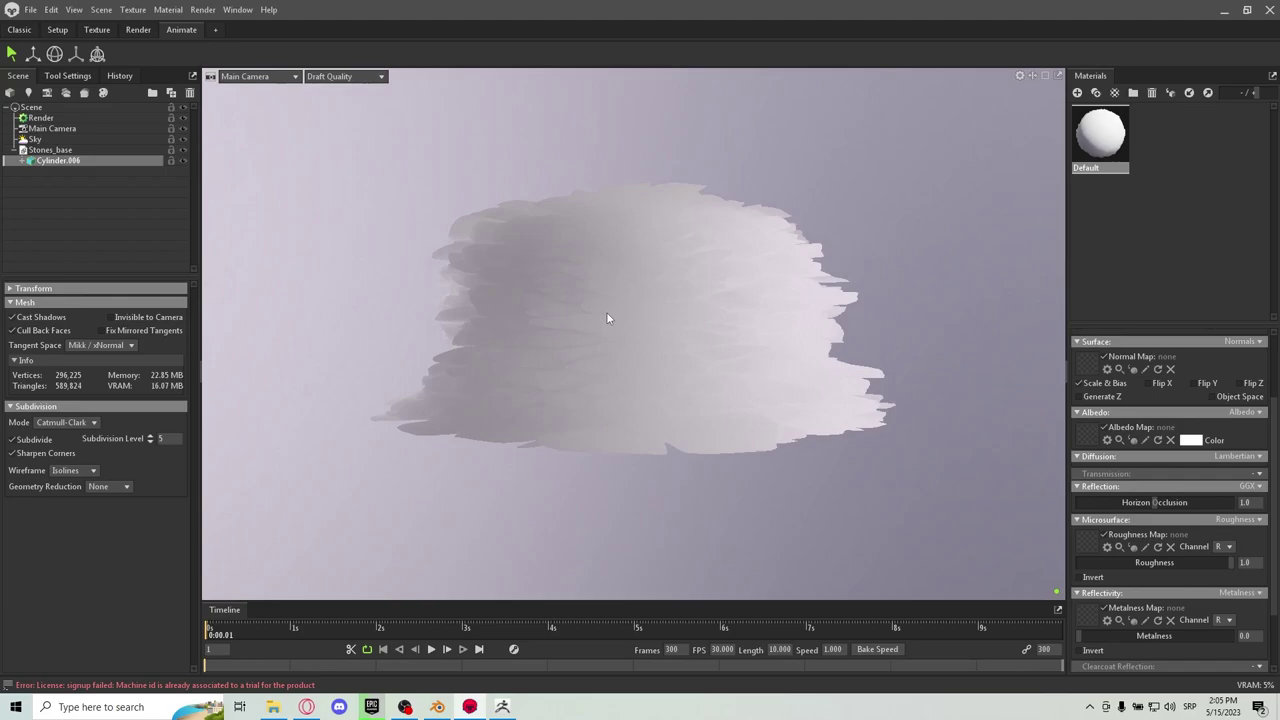
pyautogui.moveTo(608, 314); pyautogui.dragTo(618, 348)
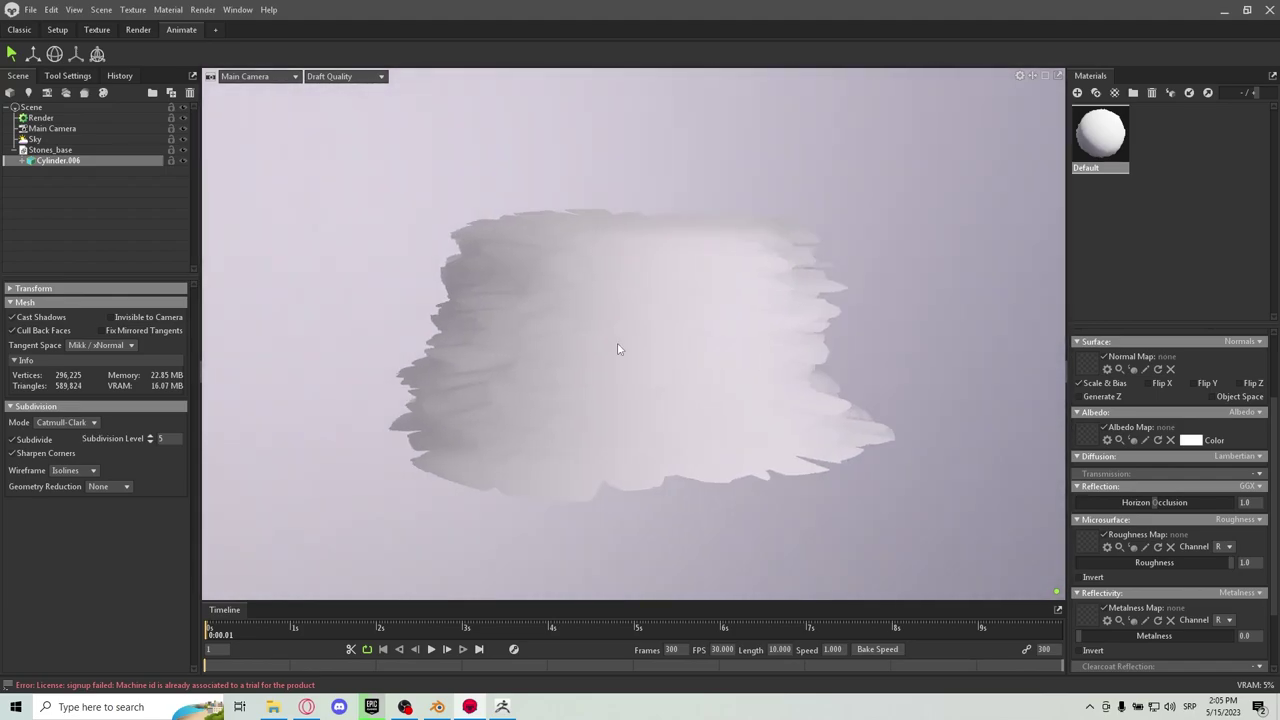
pyautogui.scroll(-2, 1251, 563)
pyautogui.moveTo(561, 390); pyautogui.dragTo(689, 310)
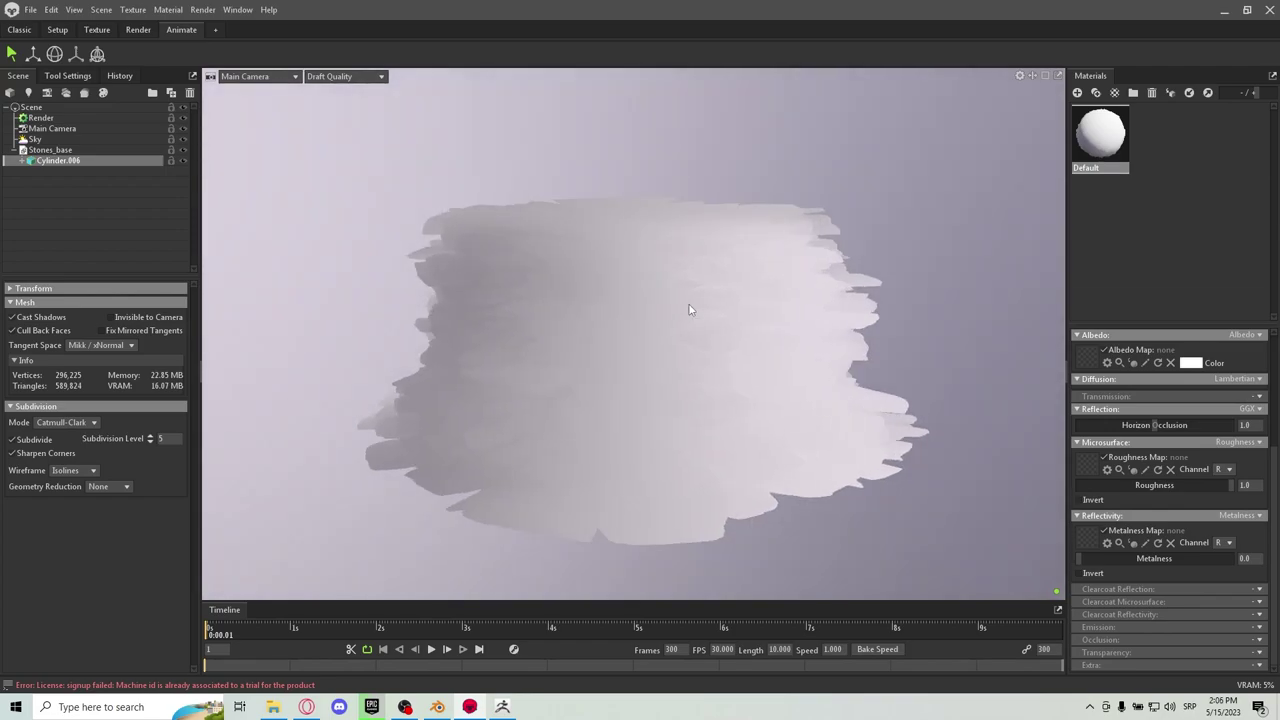
pyautogui.moveTo(689, 310); pyautogui.dragTo(675, 333)
# Try displacement scales of 0.02 and 0.005 on the Default material, checking the cylinder's silhouette
pyautogui.scroll(5, 1129, 436)
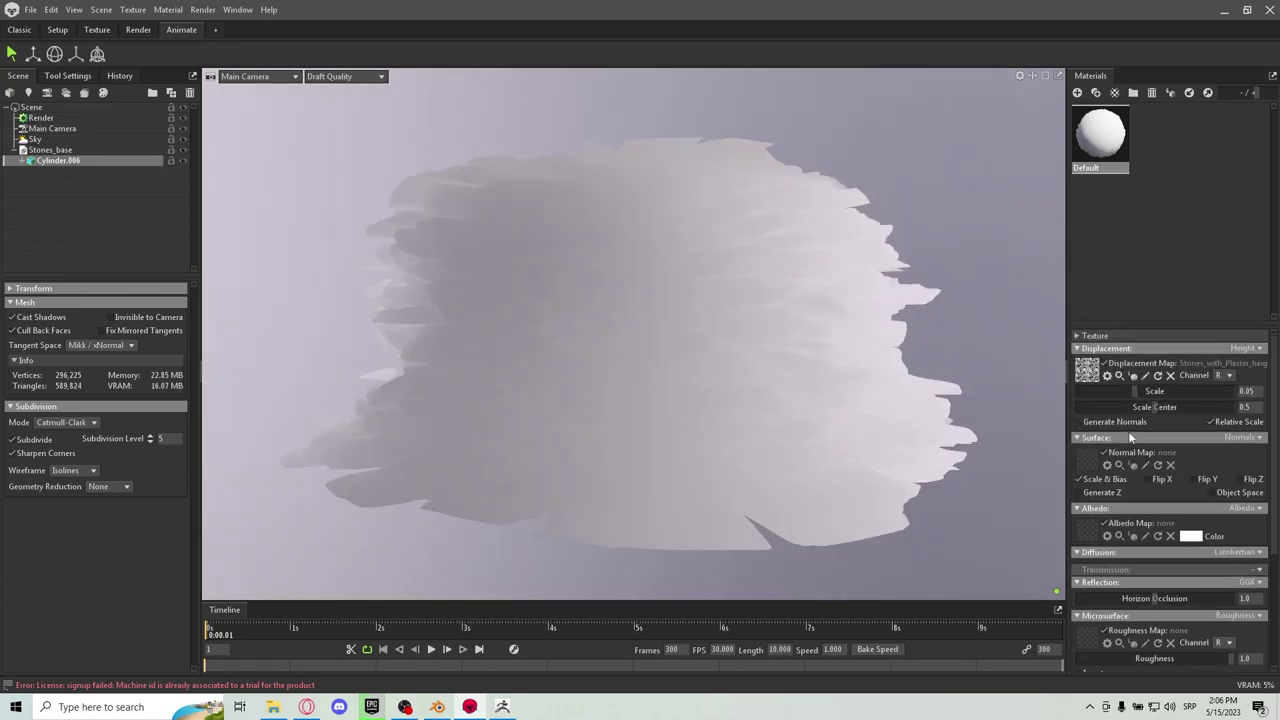
pyautogui.moveTo(940, 430); pyautogui.dragTo(718, 277)
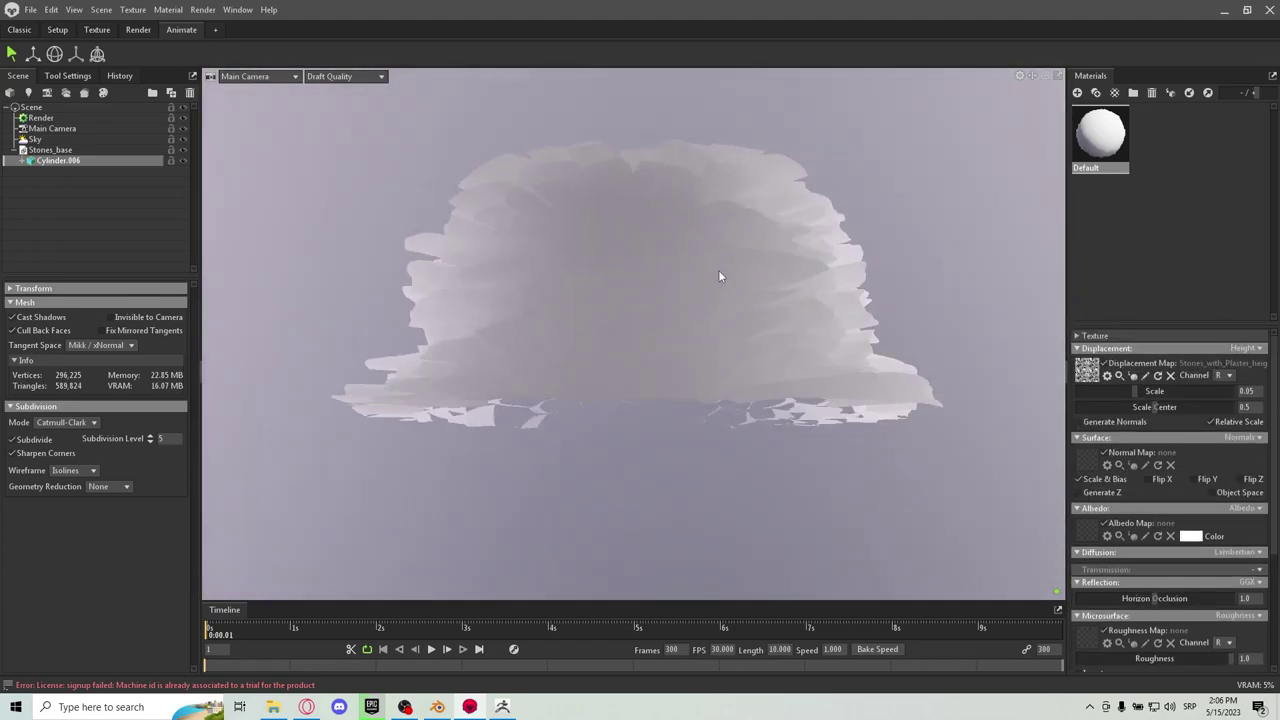
pyautogui.scroll(-3, 1259, 395)
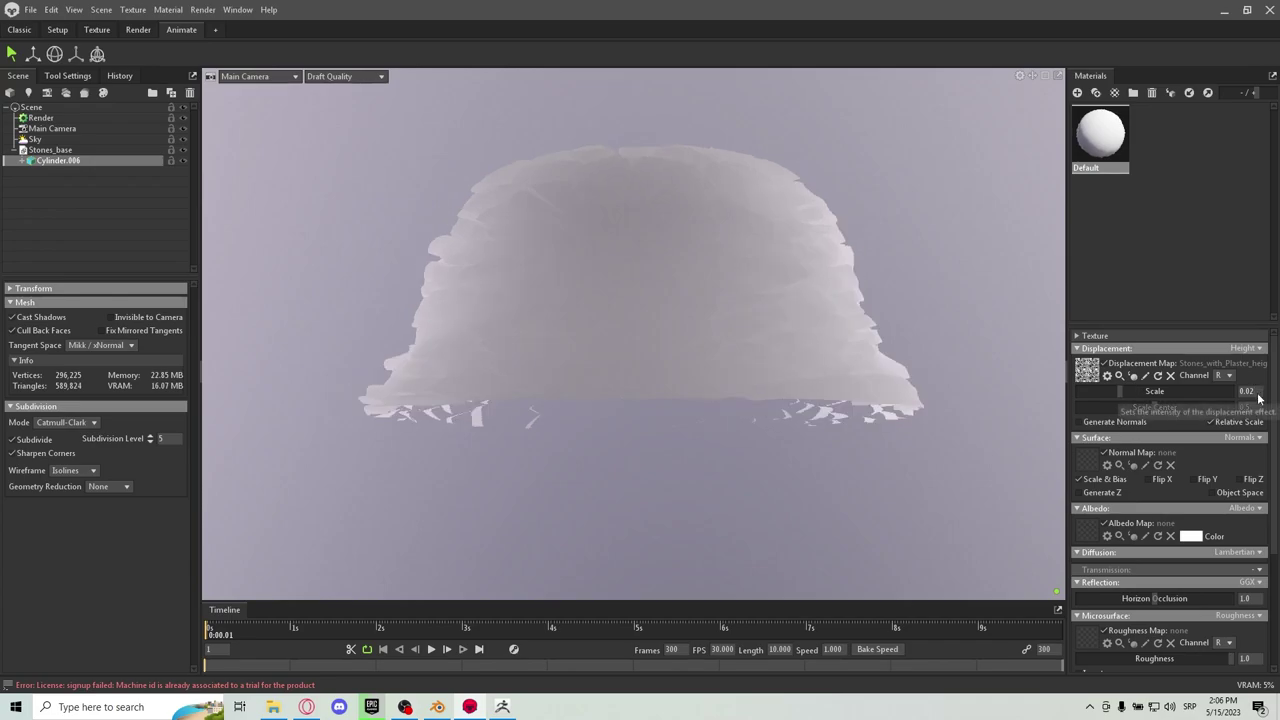
pyautogui.moveTo(720, 240); pyautogui.dragTo(866, 190)
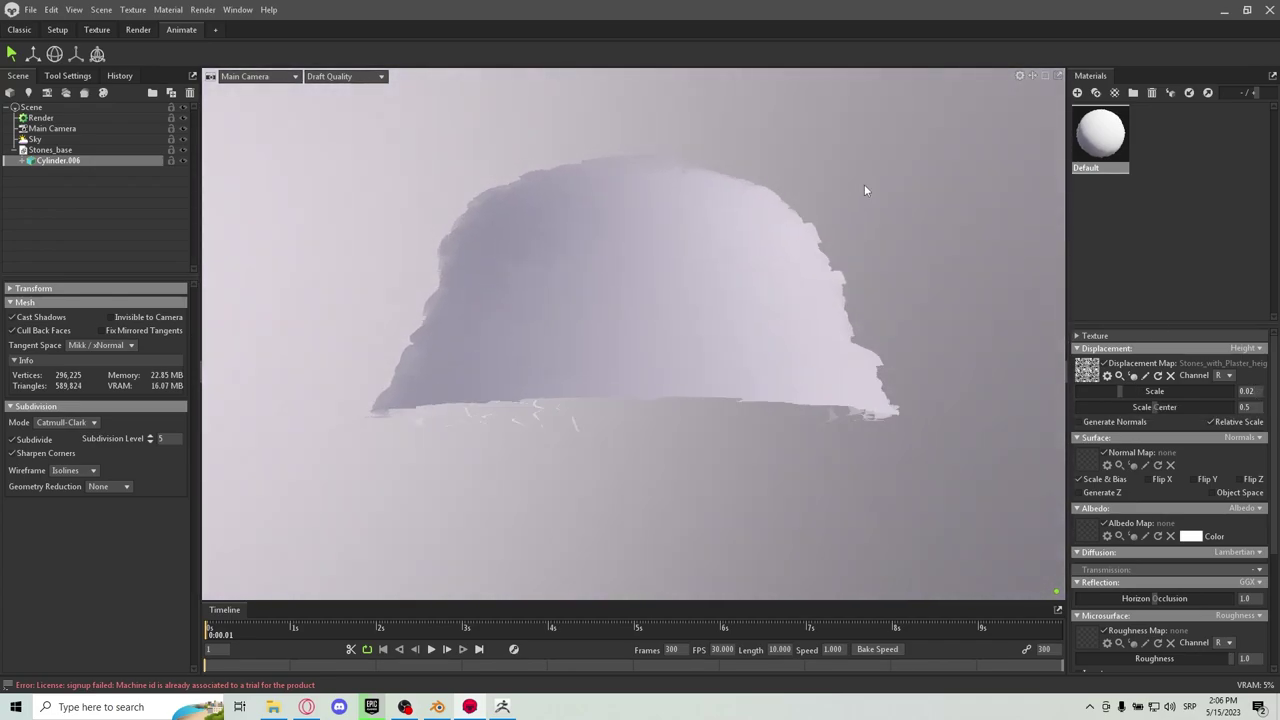
pyautogui.click(1252, 393)
pyautogui.write('0.005')
pyautogui.press('Return')
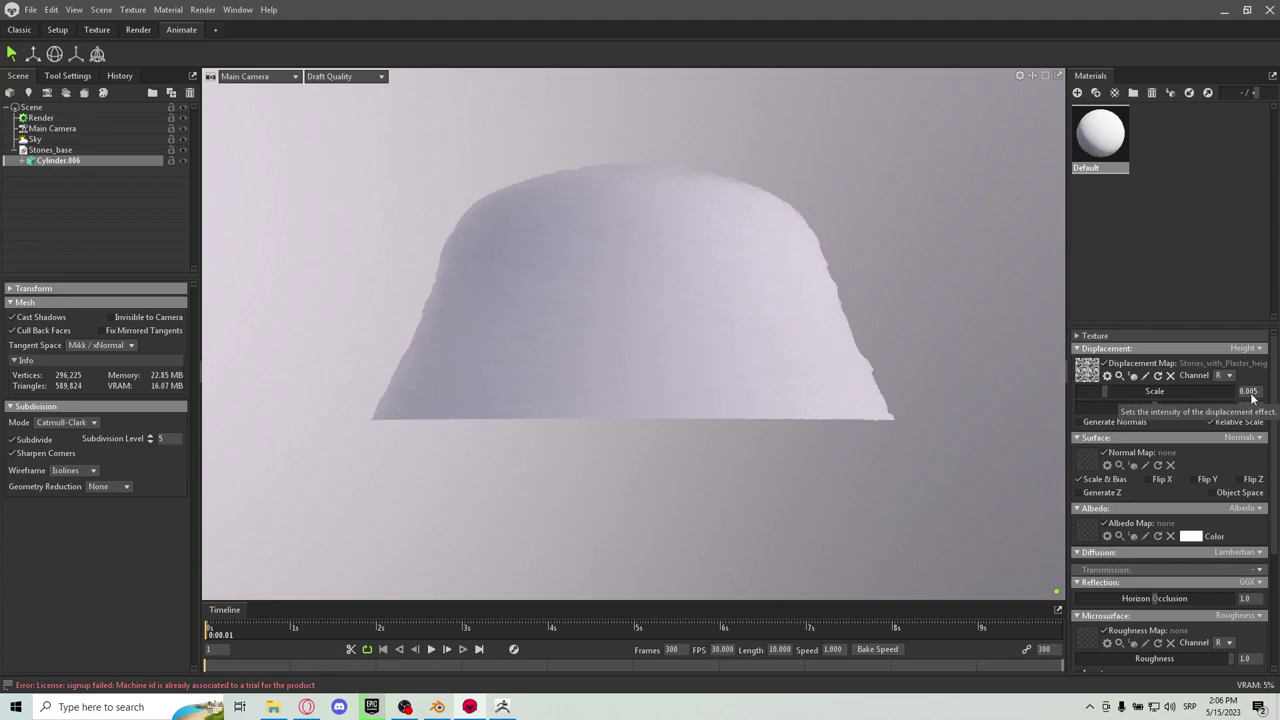
pyautogui.scroll(2, 862, 318)
pyautogui.moveTo(862, 318); pyautogui.dragTo(831, 303)
pyautogui.scroll(-4, 1193, 520)
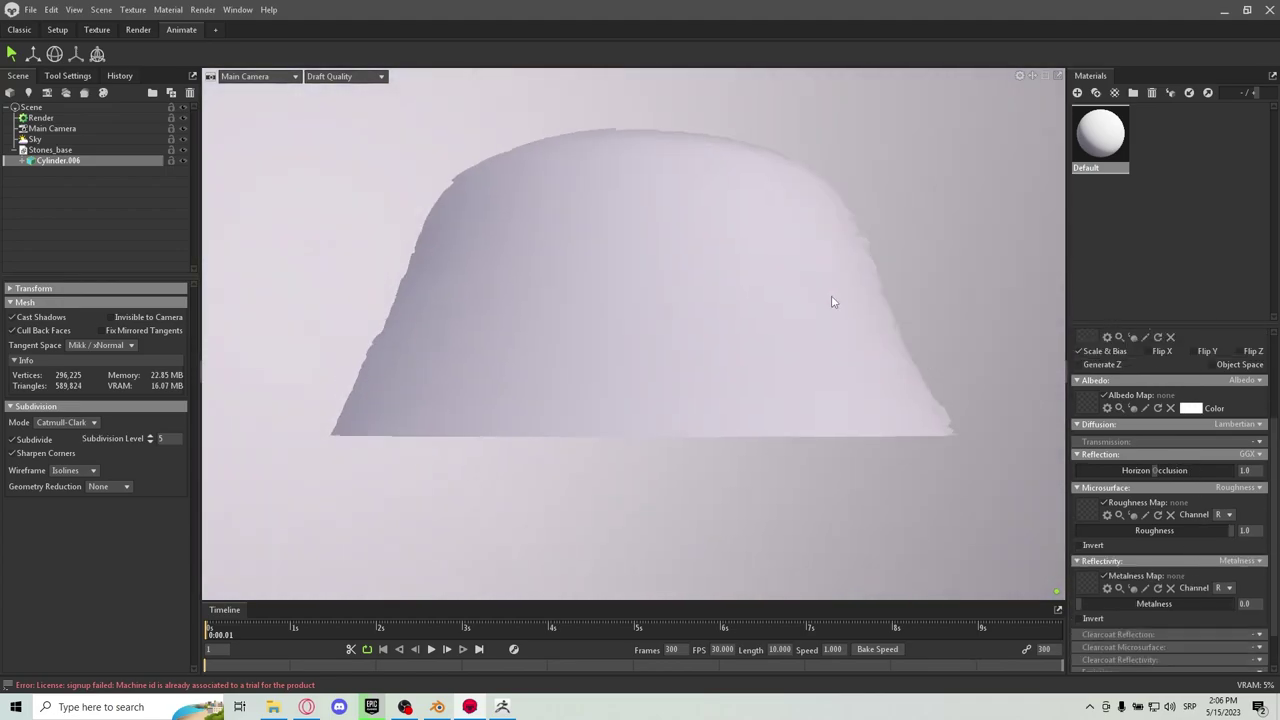
# Set the Default material's displacement scale to 0.008 and check the cylinder's outline
pyautogui.scroll(3, 1221, 450)
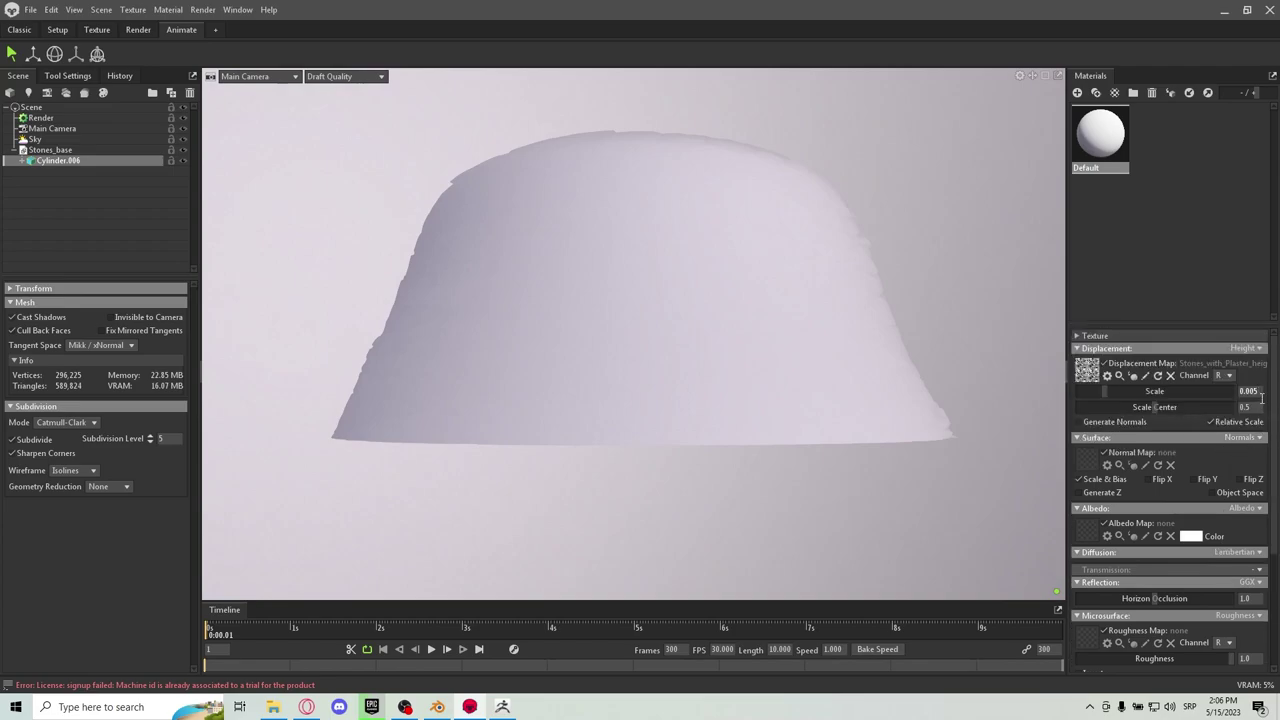
pyautogui.press('BackSpace')
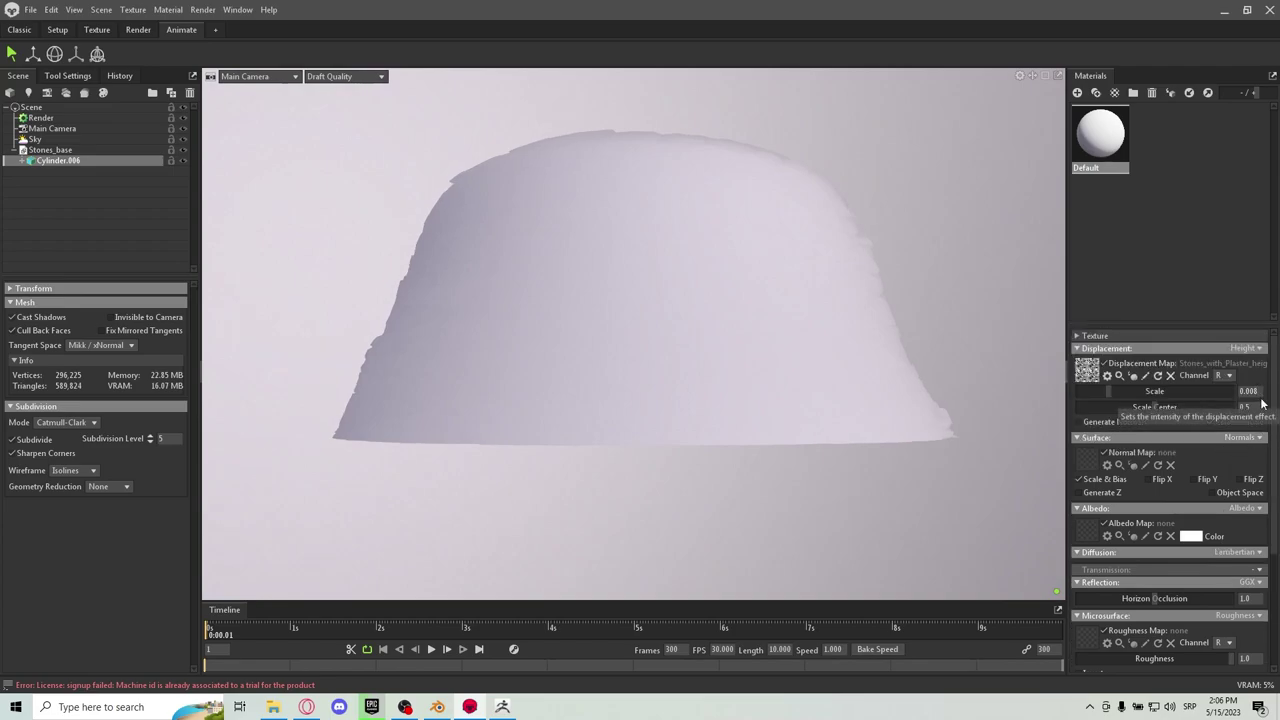
pyautogui.moveTo(551, 351); pyautogui.dragTo(549, 324)
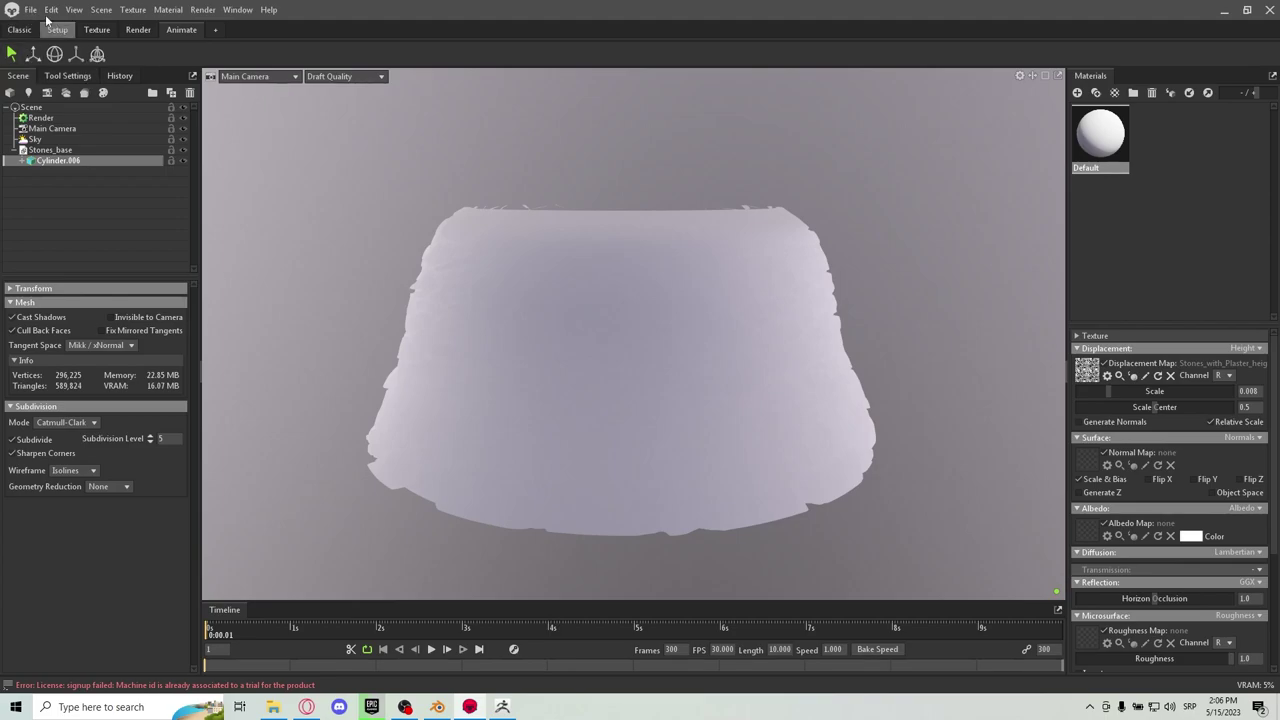
pyautogui.scroll(3, 540, 328)
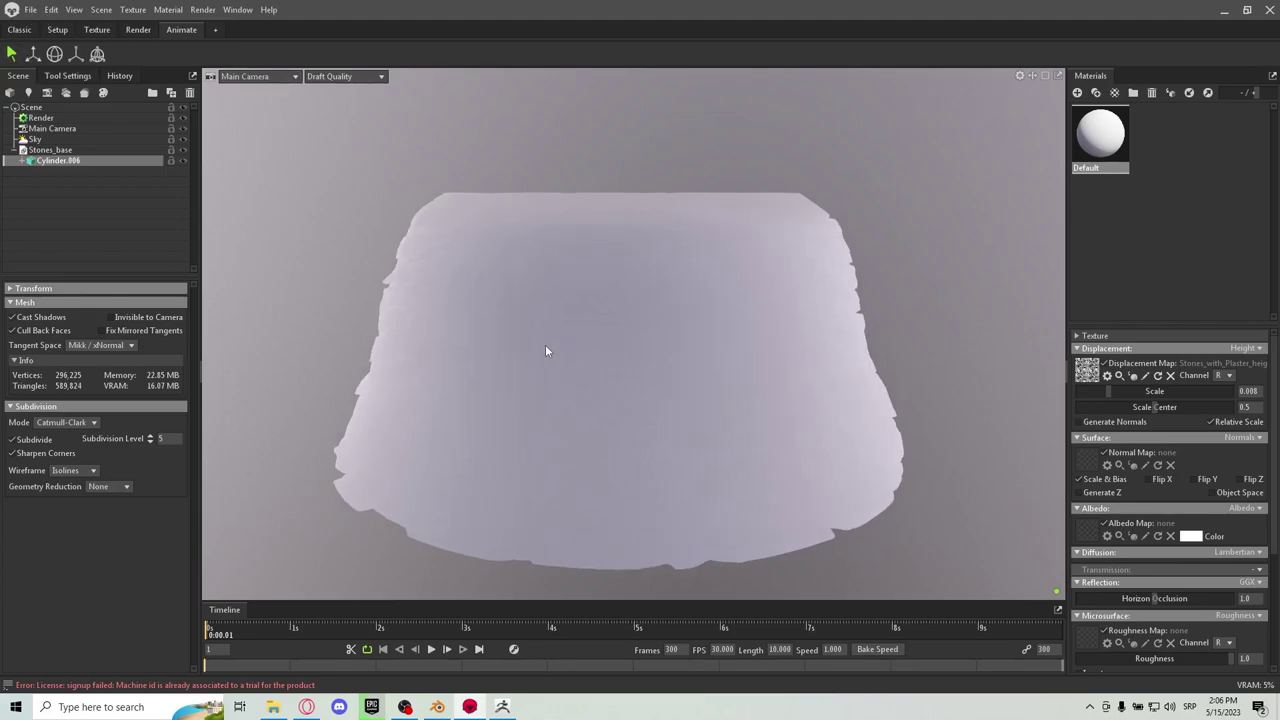
pyautogui.moveTo(545, 350); pyautogui.dragTo(748, 347)
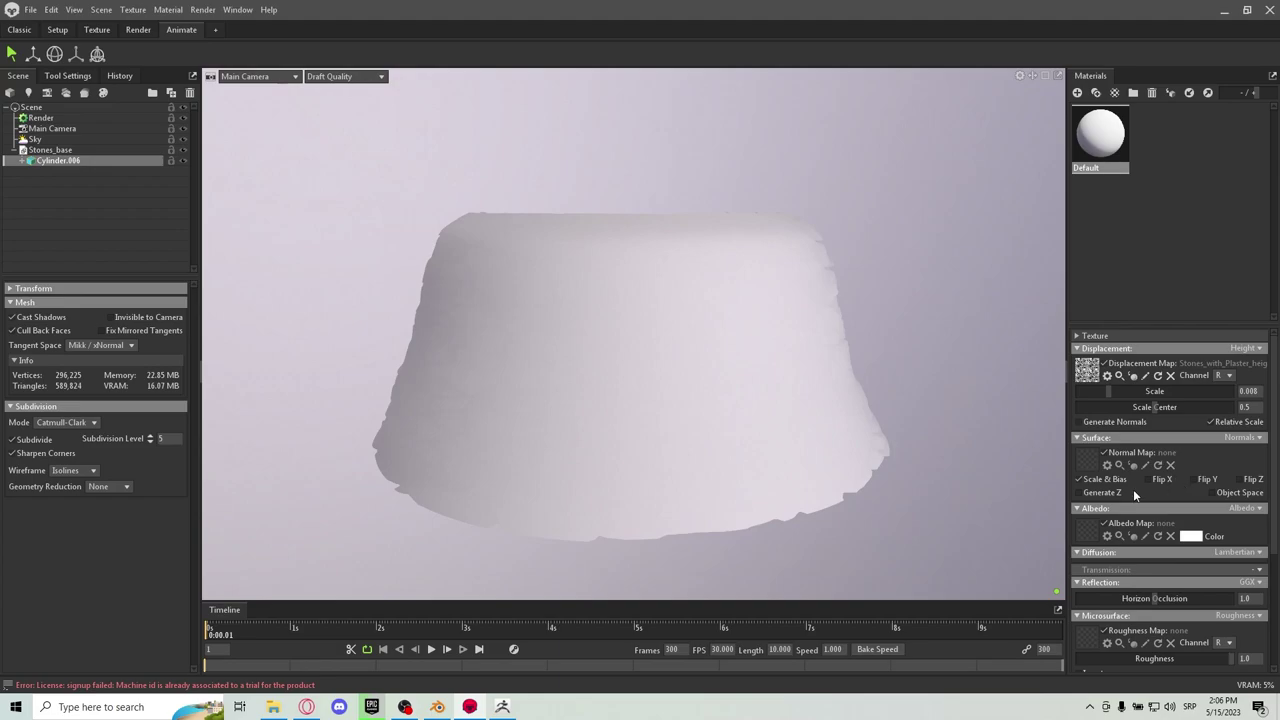
# Load Stones_with_Plaster_D as the Default material's albedo map and inspect the textured cylinder up close
pyautogui.click(1115, 524)
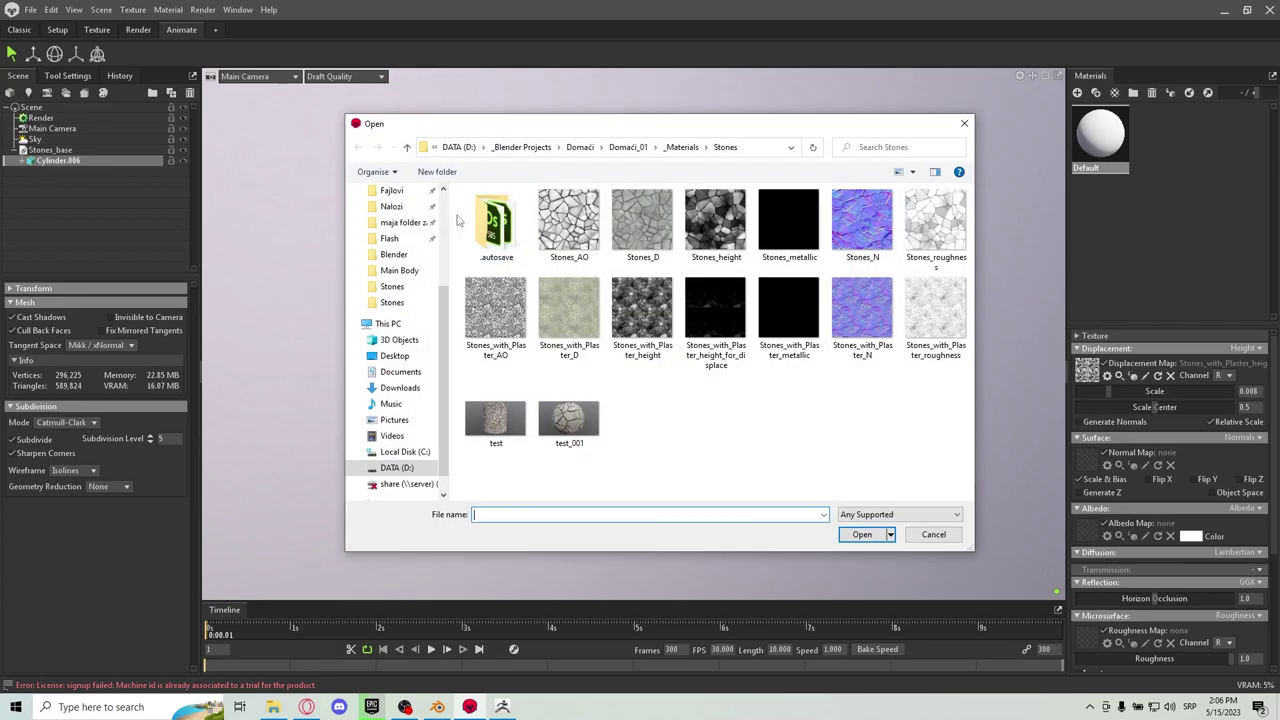
pyautogui.doubleClick(577, 329)
pyautogui.scroll(2, 675, 315)
pyautogui.moveTo(675, 315)
pyautogui.mouseDown()
pyautogui.moveTo(771, 295)
pyautogui.moveTo(779, 256)
pyautogui.moveTo(629, 292)
pyautogui.moveTo(694, 295)
pyautogui.moveTo(766, 256)
pyautogui.moveTo(867, 283)
pyautogui.moveTo(786, 294)
pyautogui.moveTo(922, 363)
pyautogui.moveTo(930, 396)
pyautogui.moveTo(930, 369)
pyautogui.moveTo(834, 289)
pyautogui.moveTo(774, 275)
pyautogui.moveTo(662, 302)
pyautogui.mouseUp()
pyautogui.scroll(3, 696, 293)
# Enable Occlusion on the Default material and load Stones_with_Plaster_AO as its cavity map
pyautogui.scroll(-2, 662, 302)
pyautogui.scroll(-3, 1089, 510)
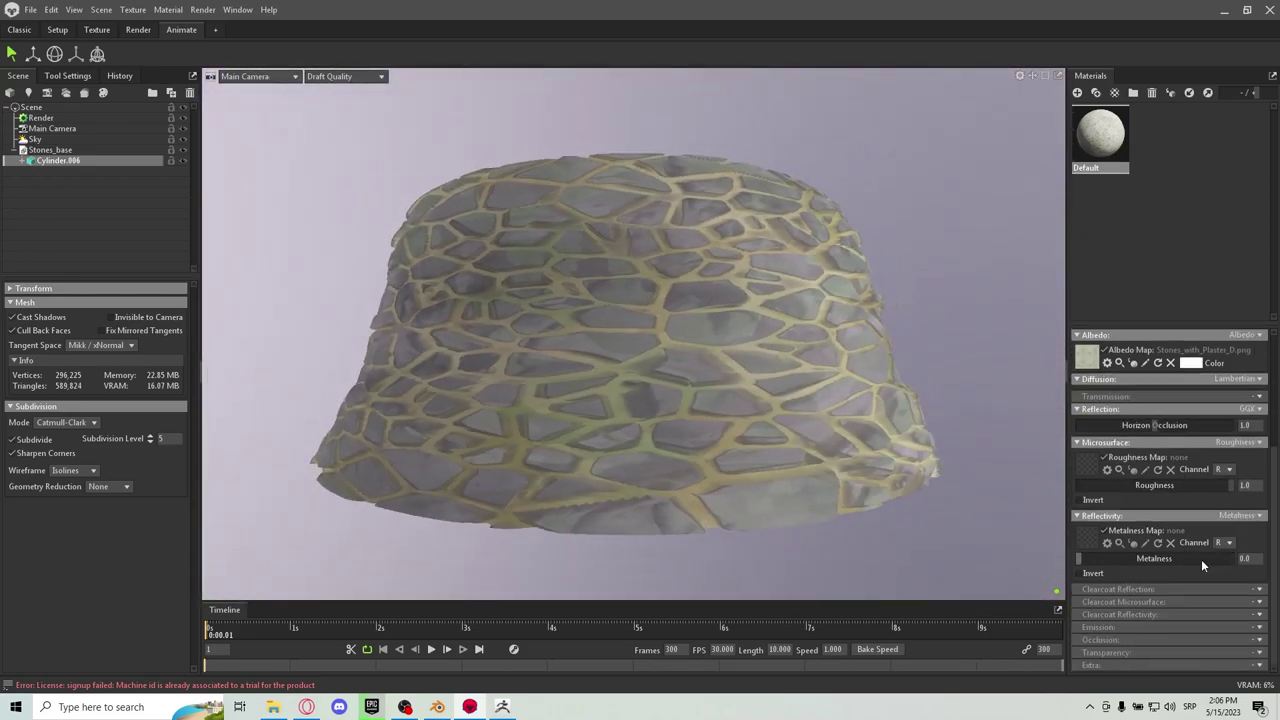
pyautogui.click(1260, 640)
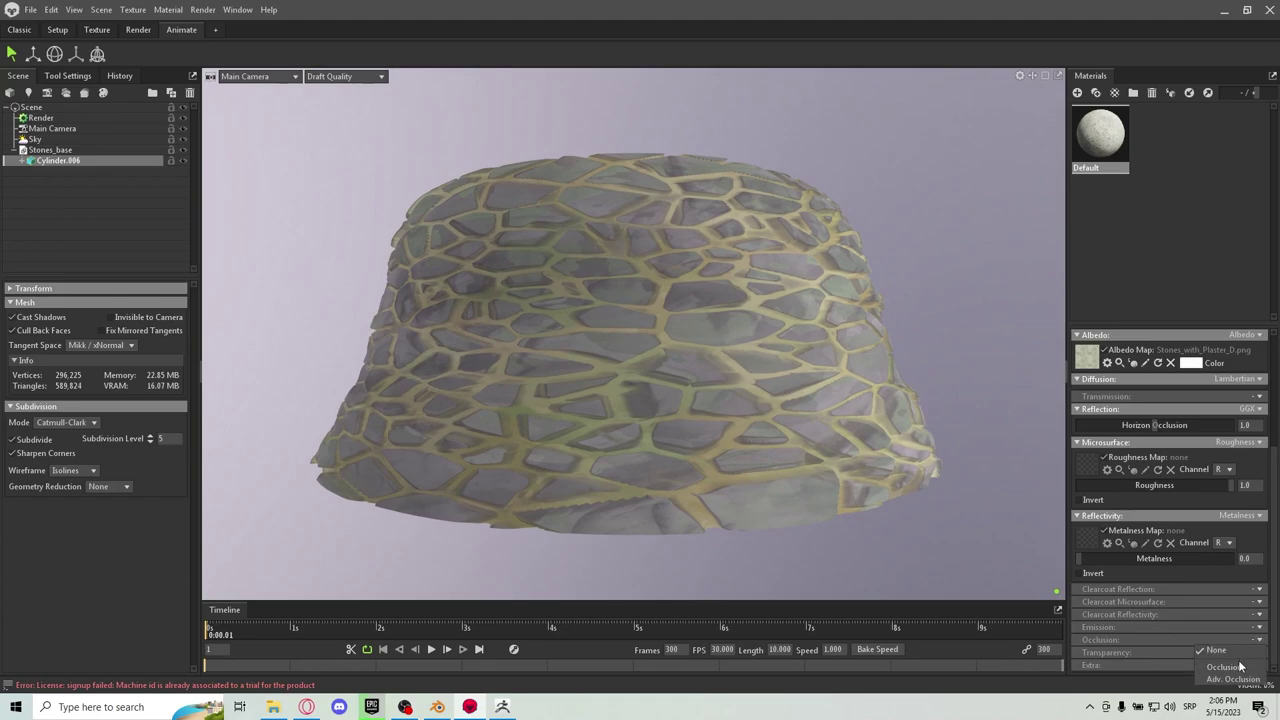
pyautogui.click(1240, 667)
pyautogui.scroll(-2, 1094, 630)
pyautogui.click(1088, 594)
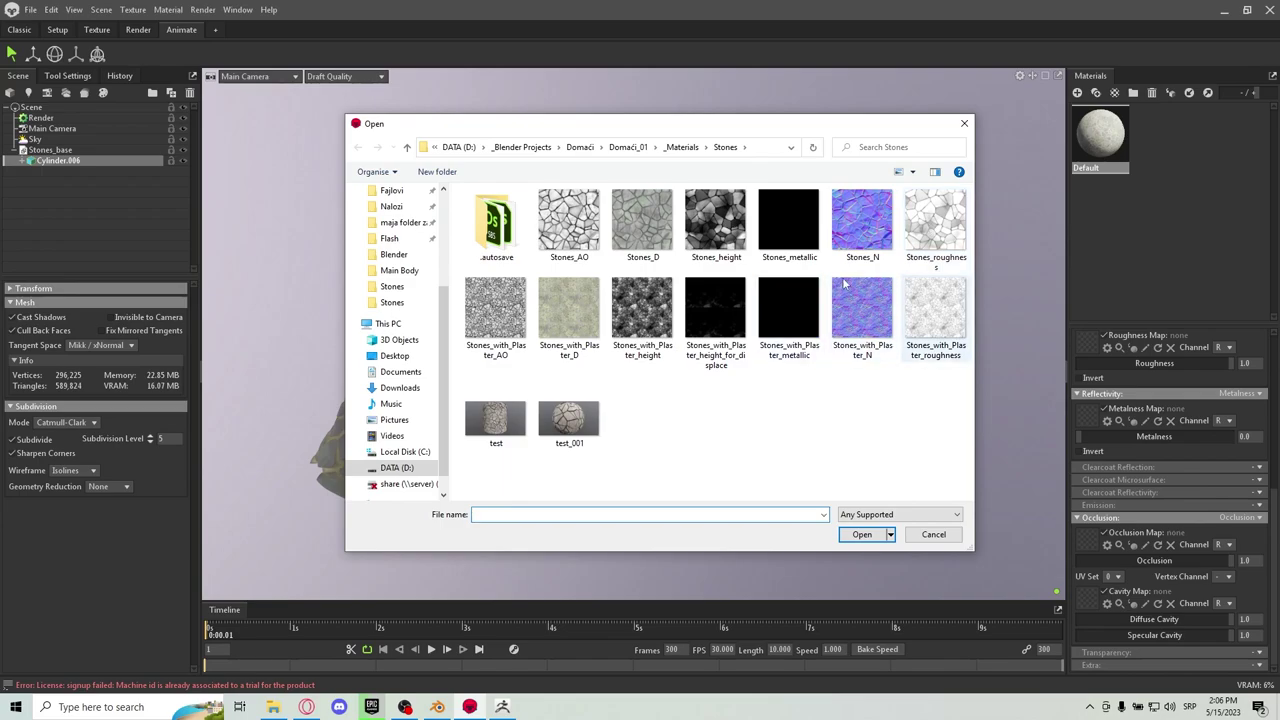
pyautogui.doubleClick(502, 326)
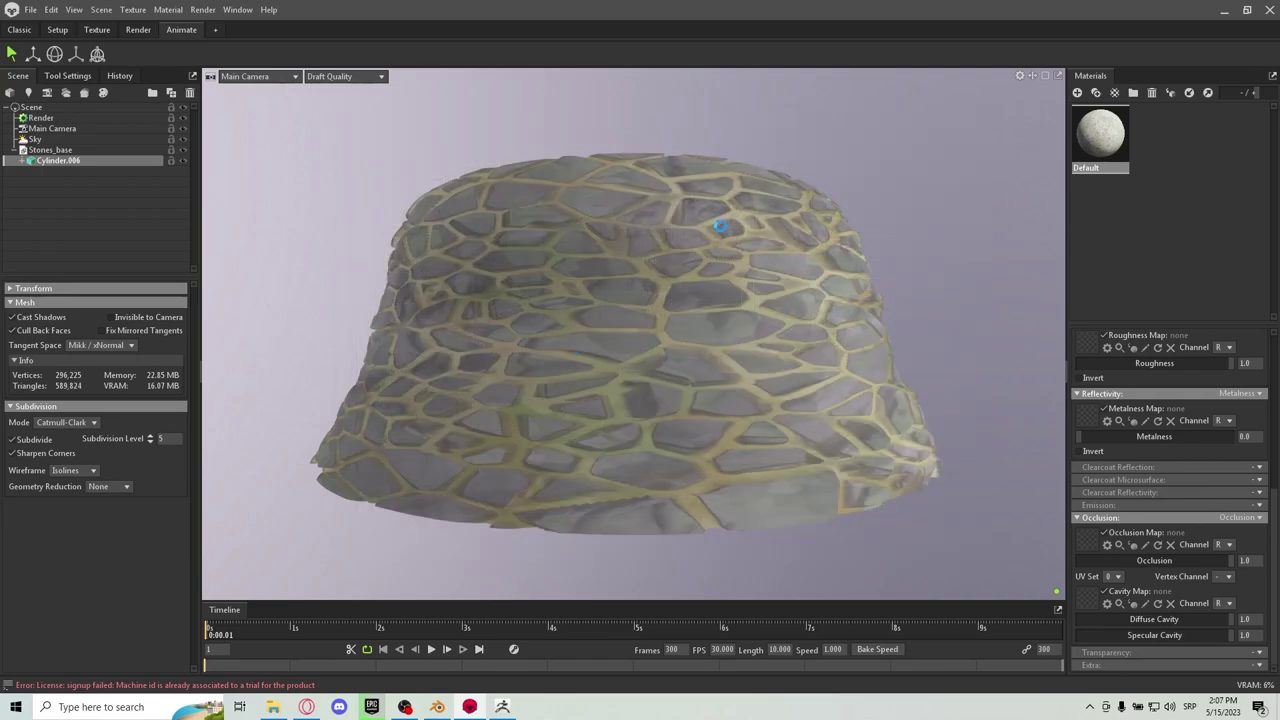
pyautogui.moveTo(763, 303); pyautogui.dragTo(733, 362)
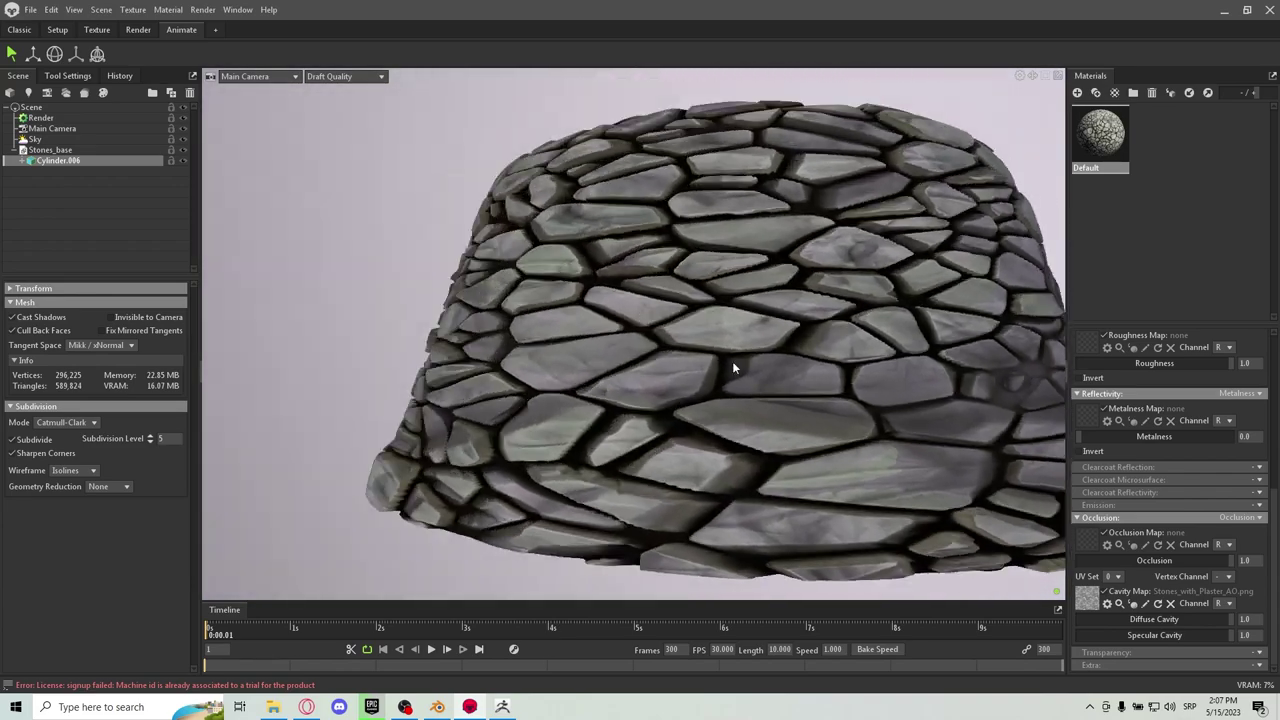
# Lower the material's diffuse cavity to 0.45 and load Stones_with_Plaster_AO as the occlusion map
pyautogui.moveTo(1149, 627); pyautogui.dragTo(1141, 621)
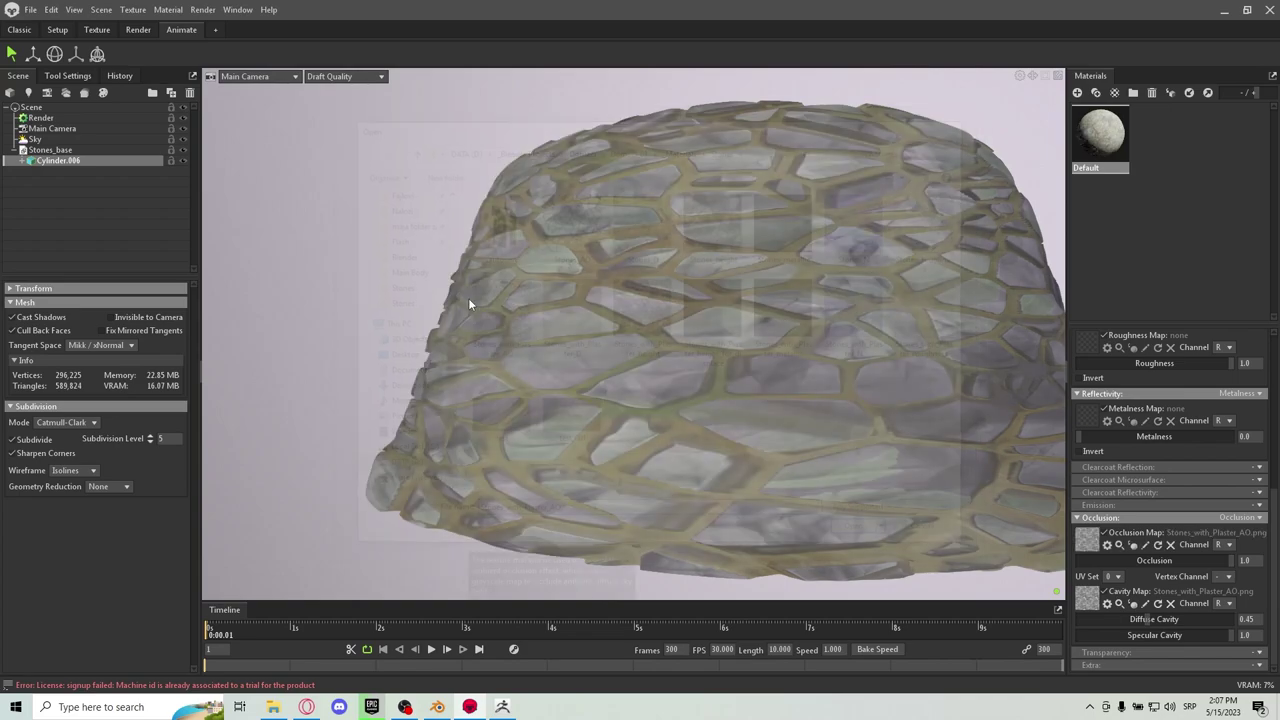
pyautogui.doubleClick(470, 300)
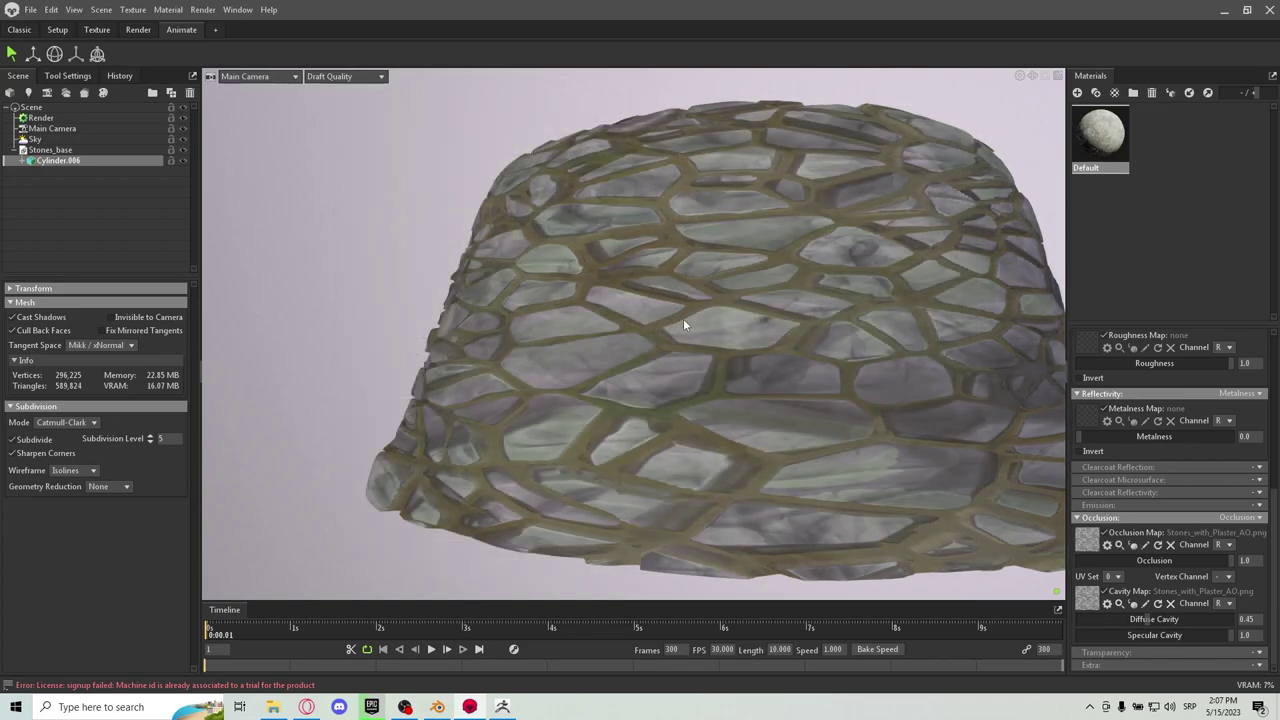
pyautogui.moveTo(684, 325)
pyautogui.mouseDown()
pyautogui.moveTo(651, 286)
pyautogui.moveTo(631, 323)
pyautogui.moveTo(660, 322)
pyautogui.mouseUp()
# Set the material's occlusion strength to 0.533 and its displacement scale to 0.01
pyautogui.moveTo(1230, 561); pyautogui.dragTo(1156, 561)
pyautogui.moveTo(670, 315); pyautogui.dragTo(739, 276)
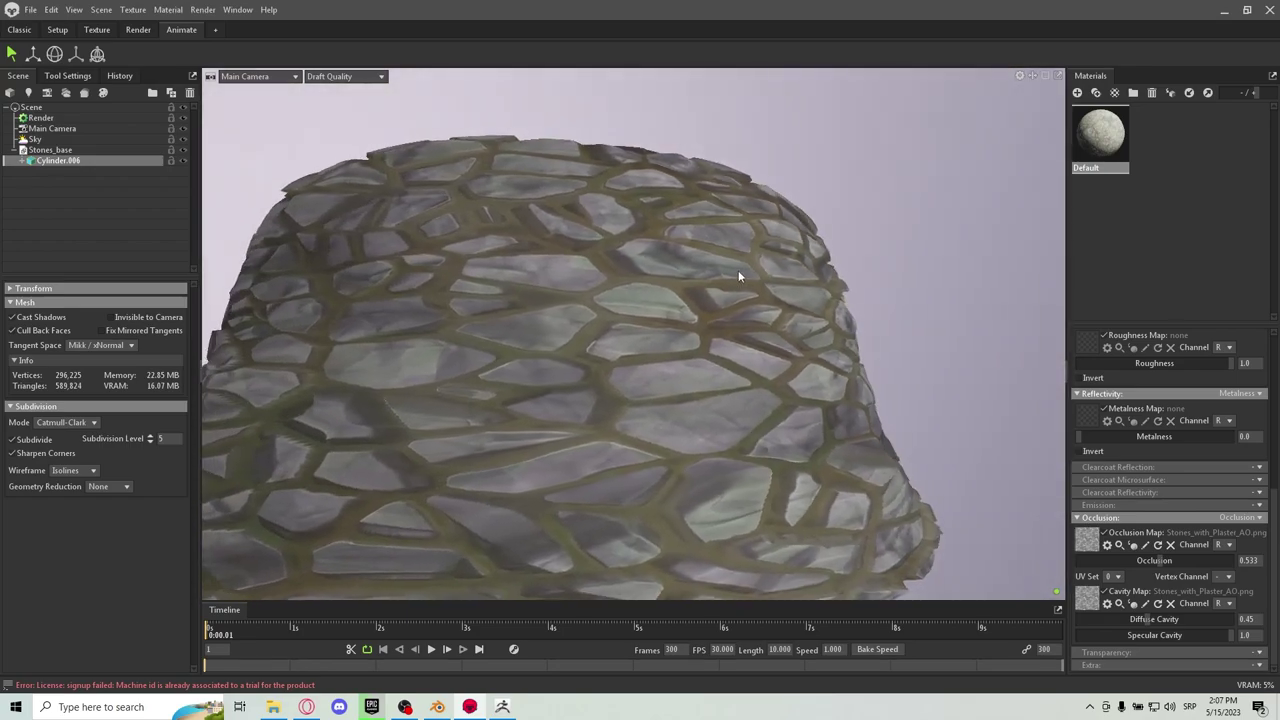
pyautogui.scroll(5, 1177, 456)
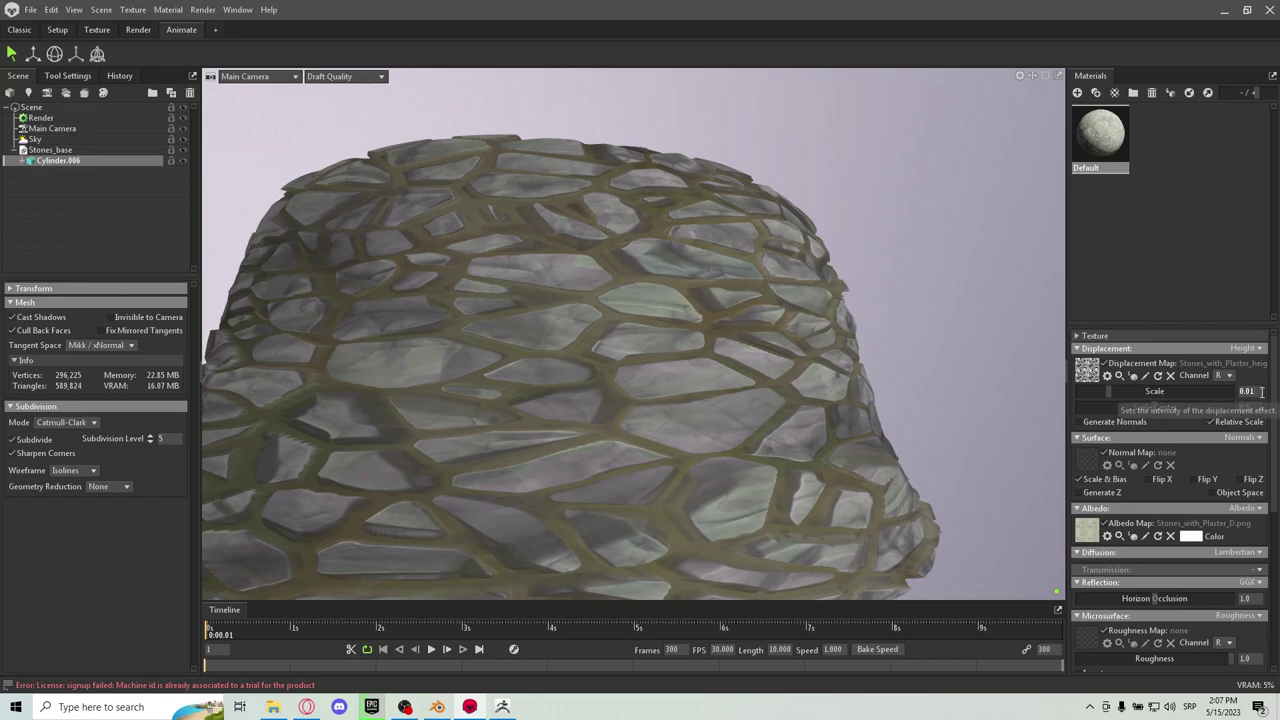
pyautogui.moveTo(838, 337); pyautogui.dragTo(473, 277)
# Start a model file export with materials included and choose the Domaći_01\Tower\Tutorial folder as its destination
pyautogui.click(31, 9)
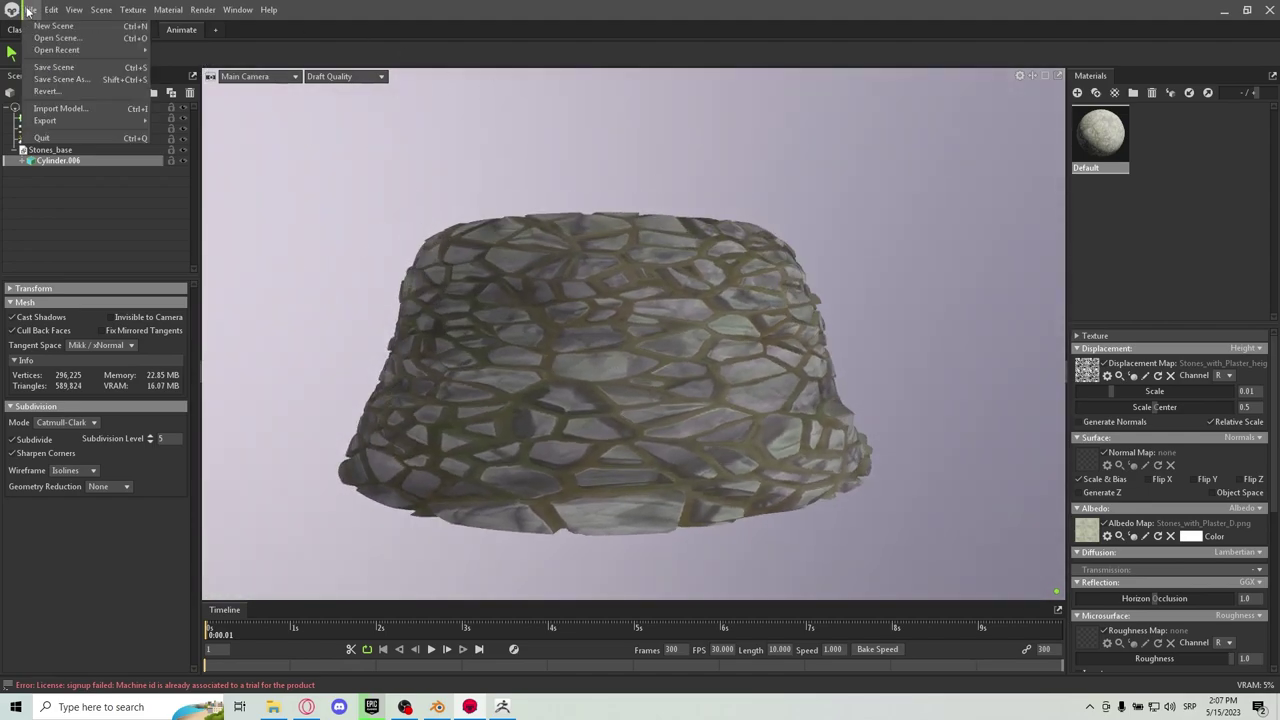
pyautogui.moveTo(45, 121)
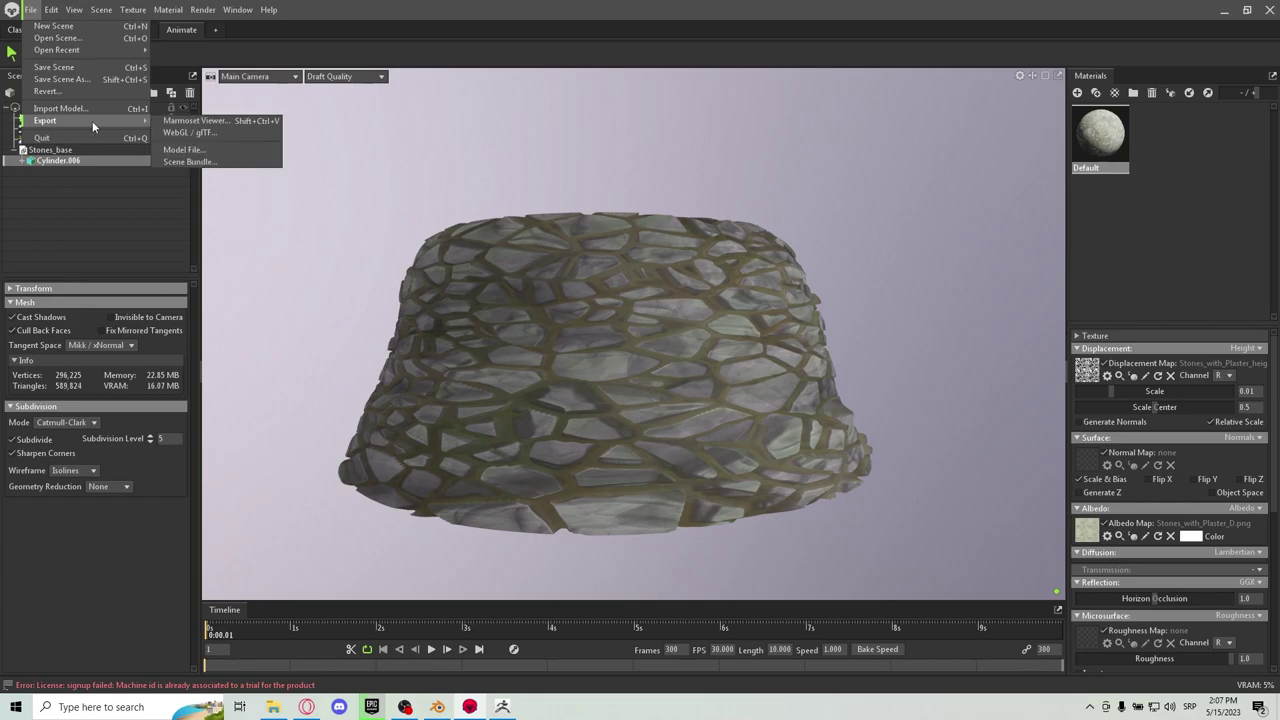
pyautogui.click(181, 147)
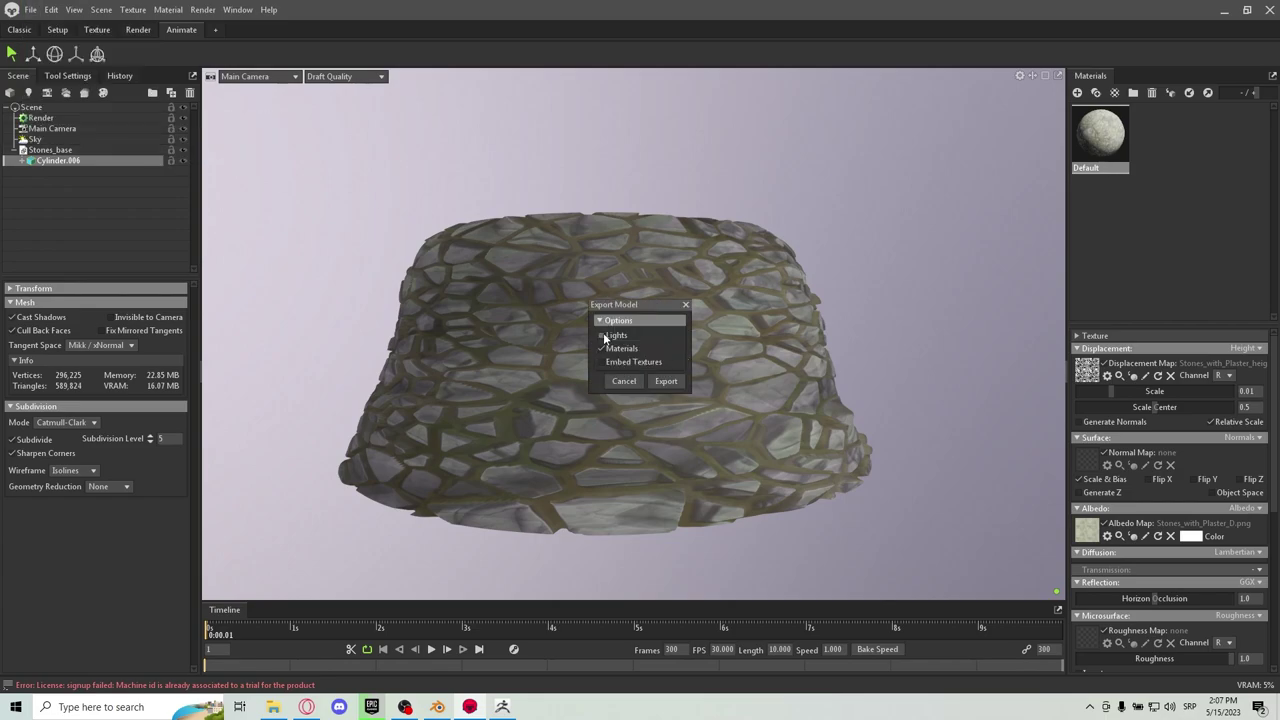
pyautogui.click(662, 381)
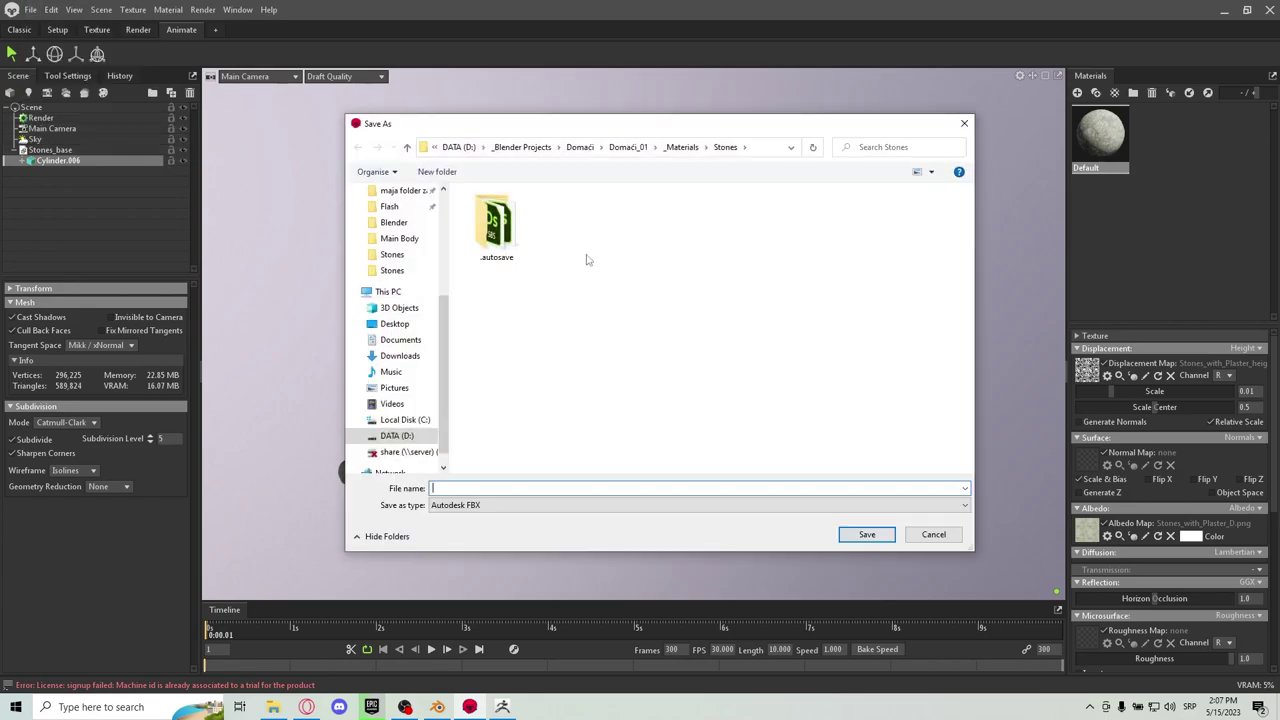
pyautogui.click(605, 157)
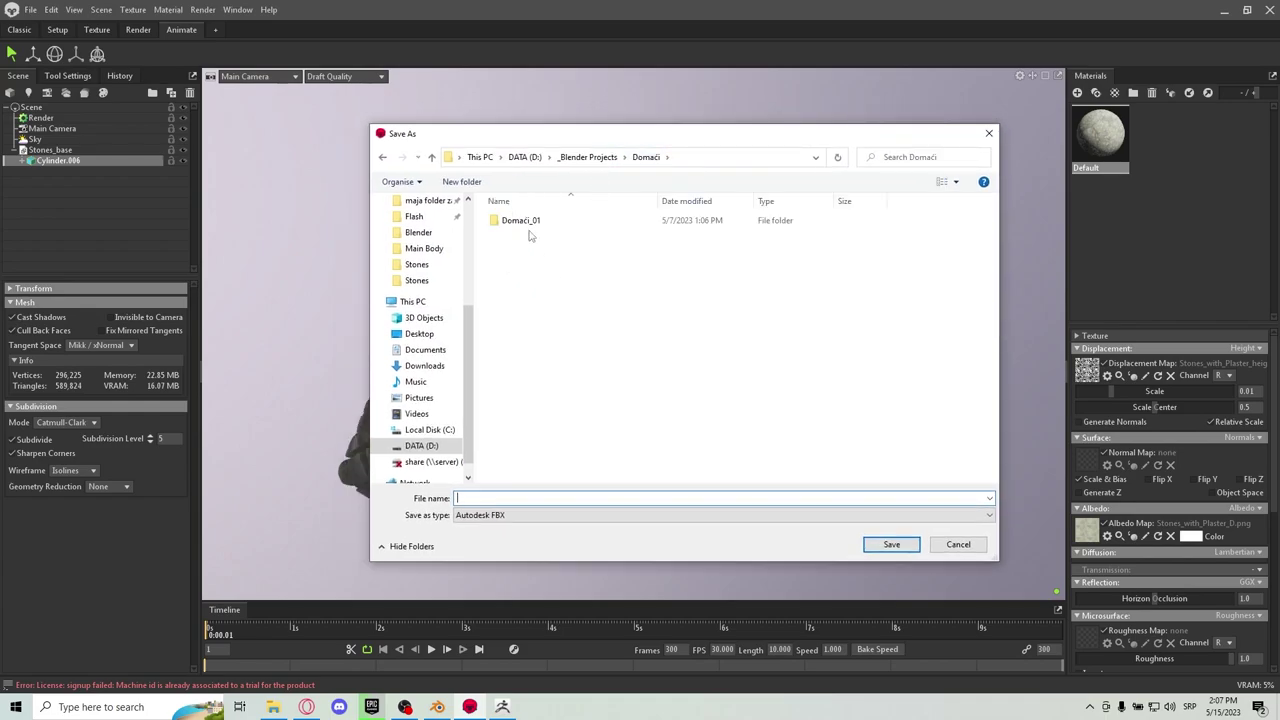
pyautogui.doubleClick(518, 220)
pyautogui.doubleClick(513, 346)
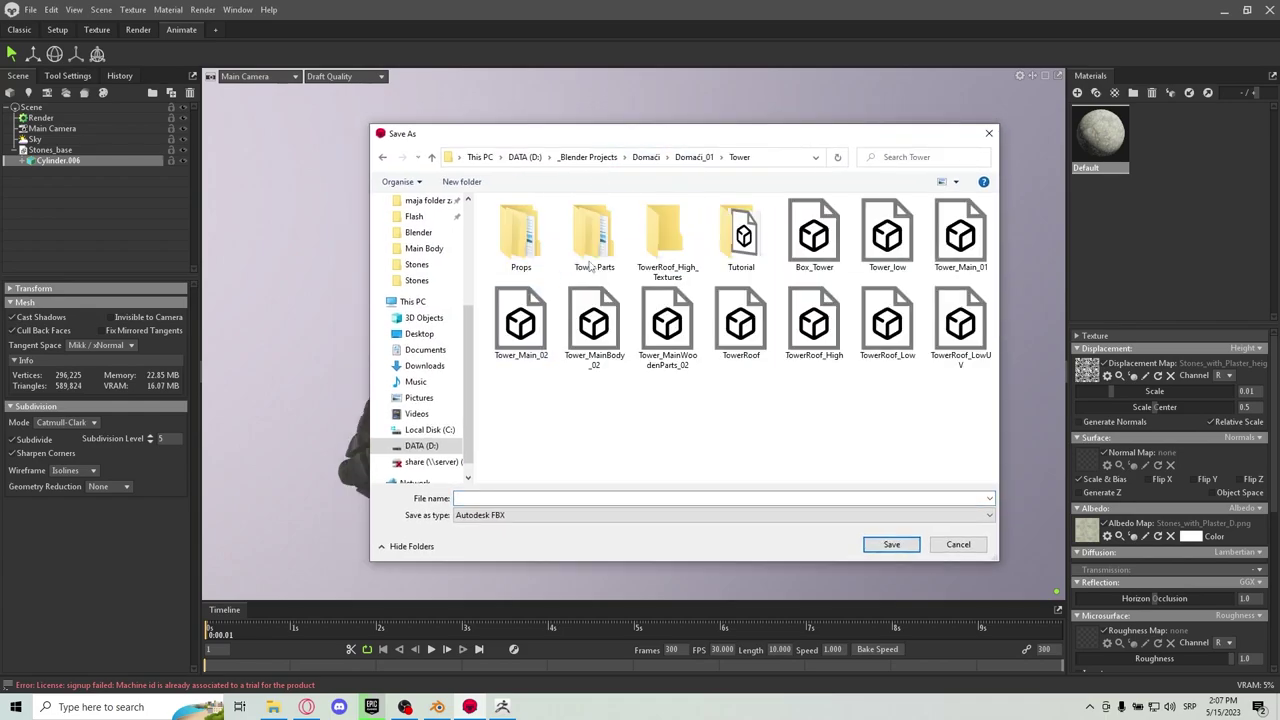
pyautogui.click(740, 238)
pyautogui.doubleClick(740, 238)
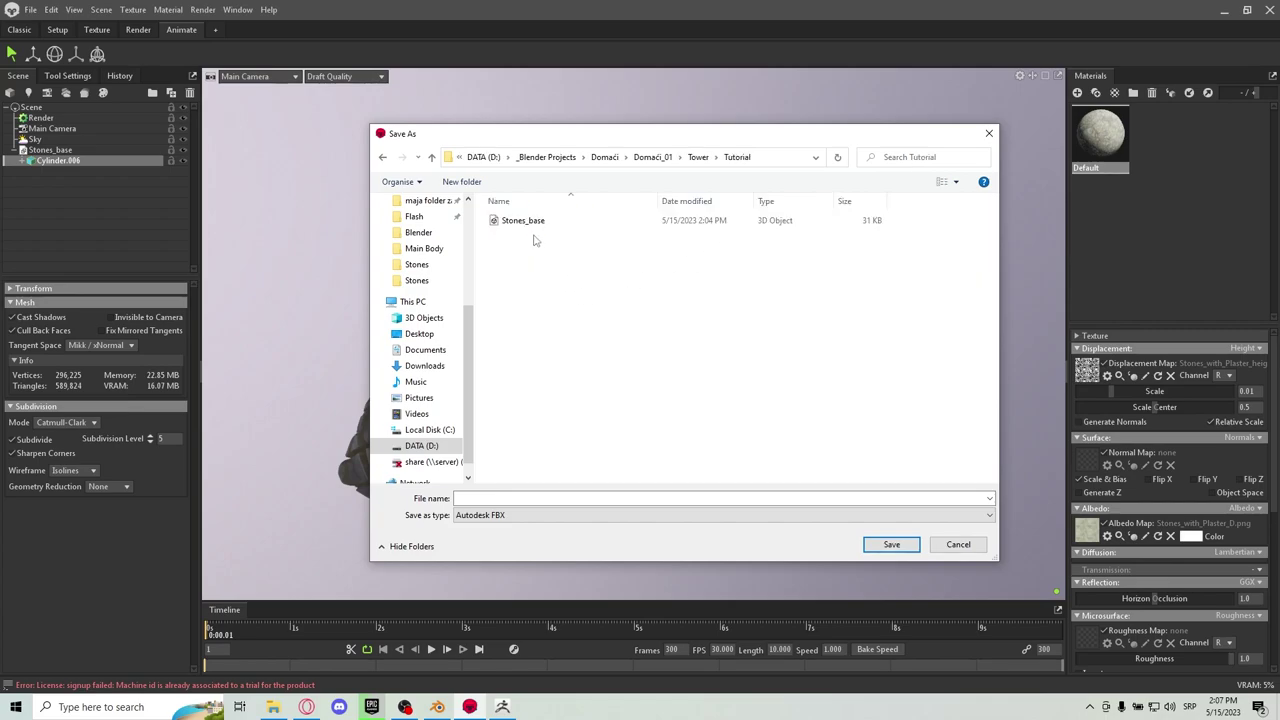
# Name the export Stones_high_MR and save it as an Autodesk FBX file
pyautogui.click(525, 221)
pyautogui.doubleClick(525, 497)
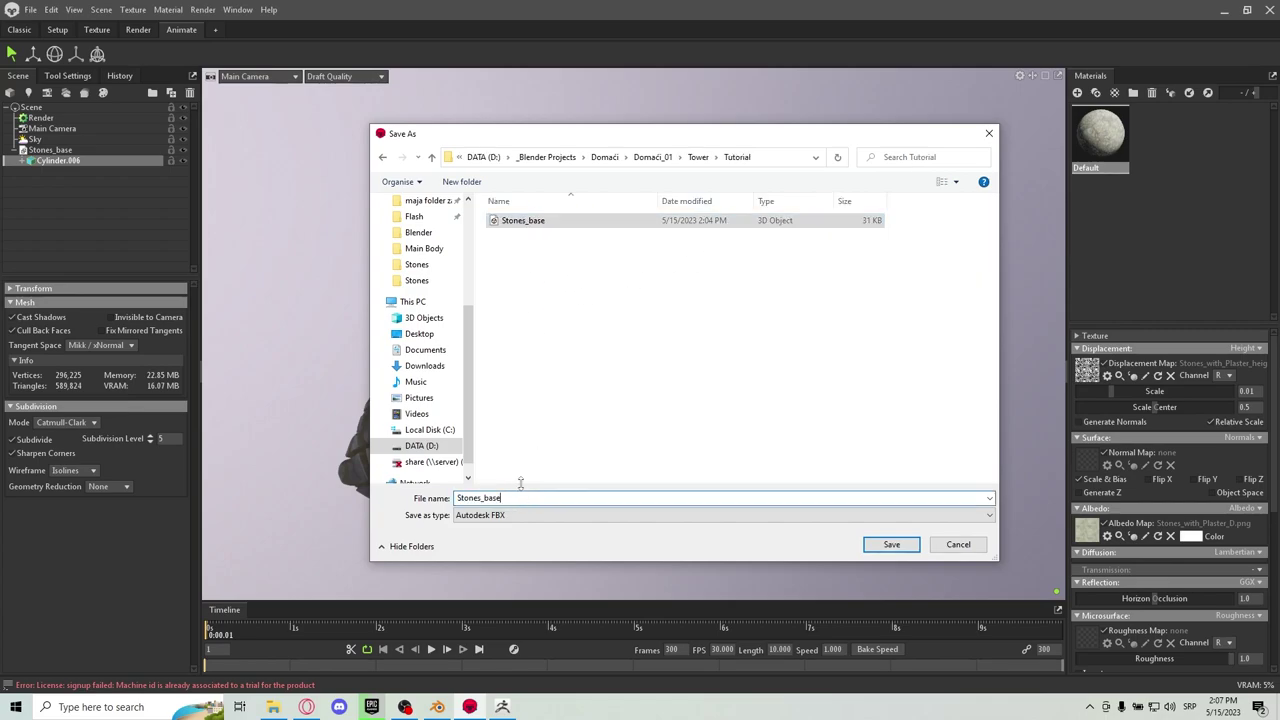
pyautogui.press('BackSpace')
pyautogui.press('BackSpace')
pyautogui.write('high_MR')
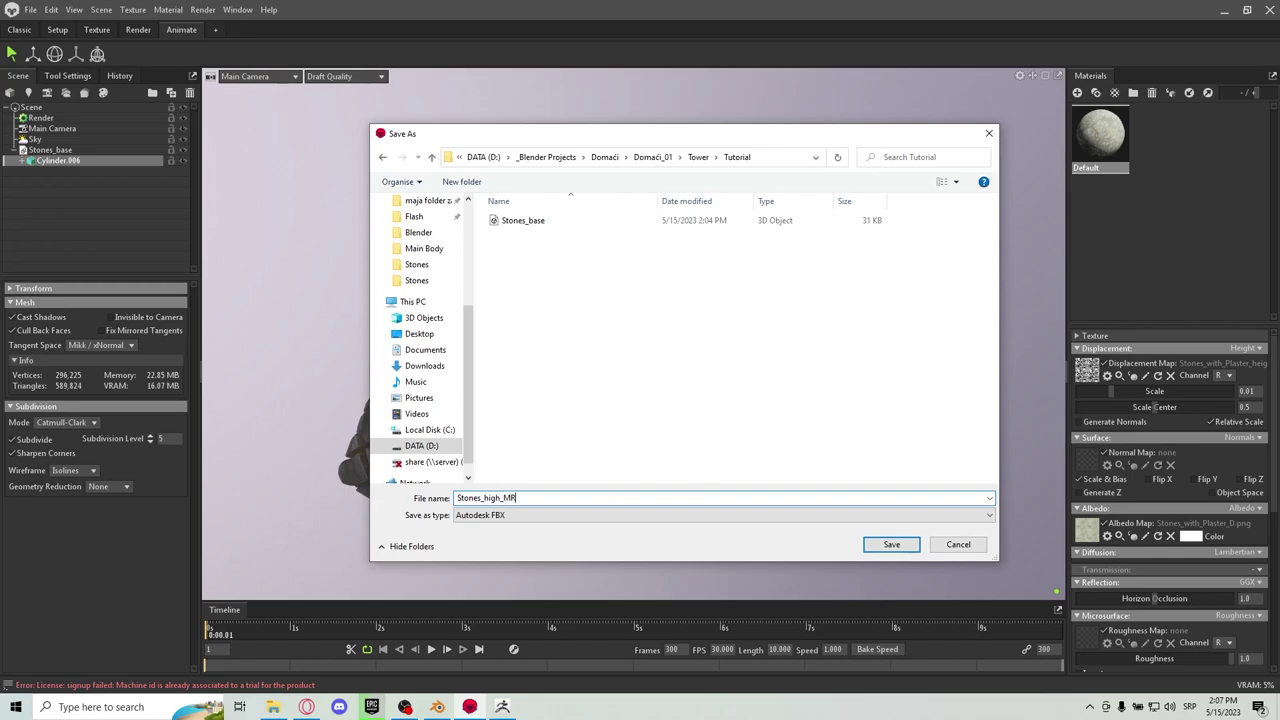
pyautogui.click(605, 357)
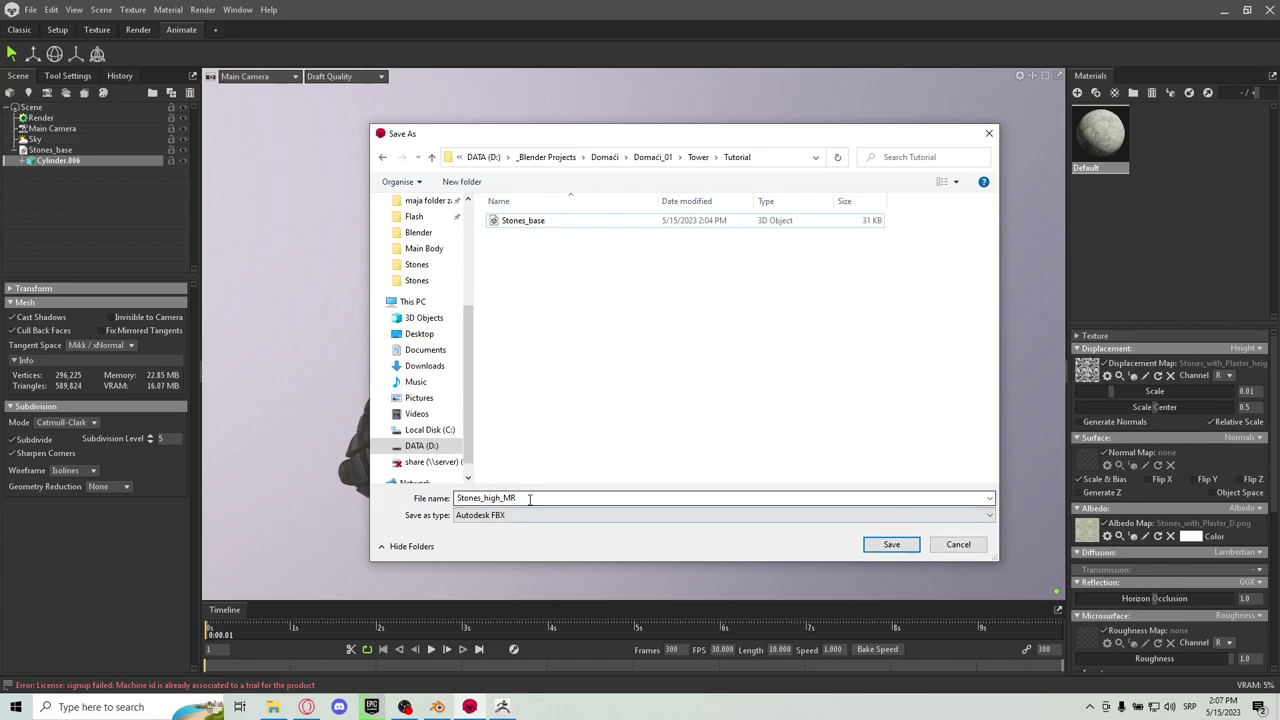
pyautogui.doubleClick(531, 500)
pyautogui.click(559, 298)
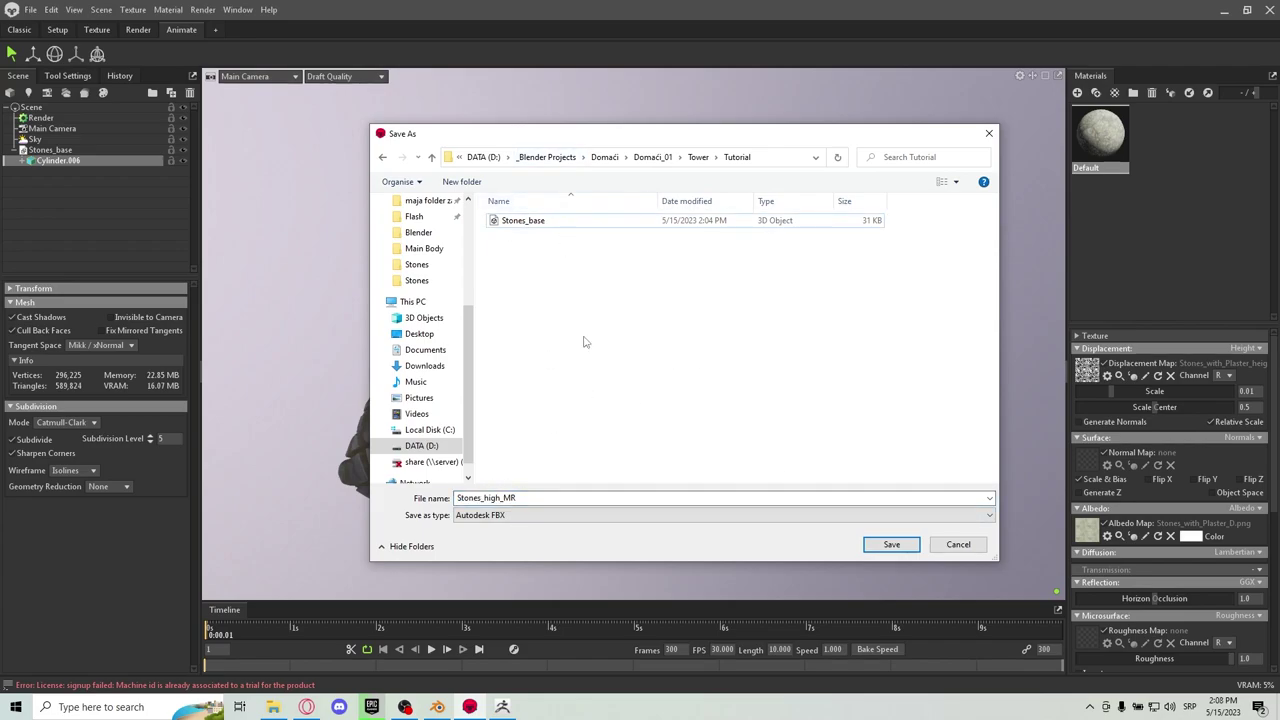
pyautogui.click(891, 544)
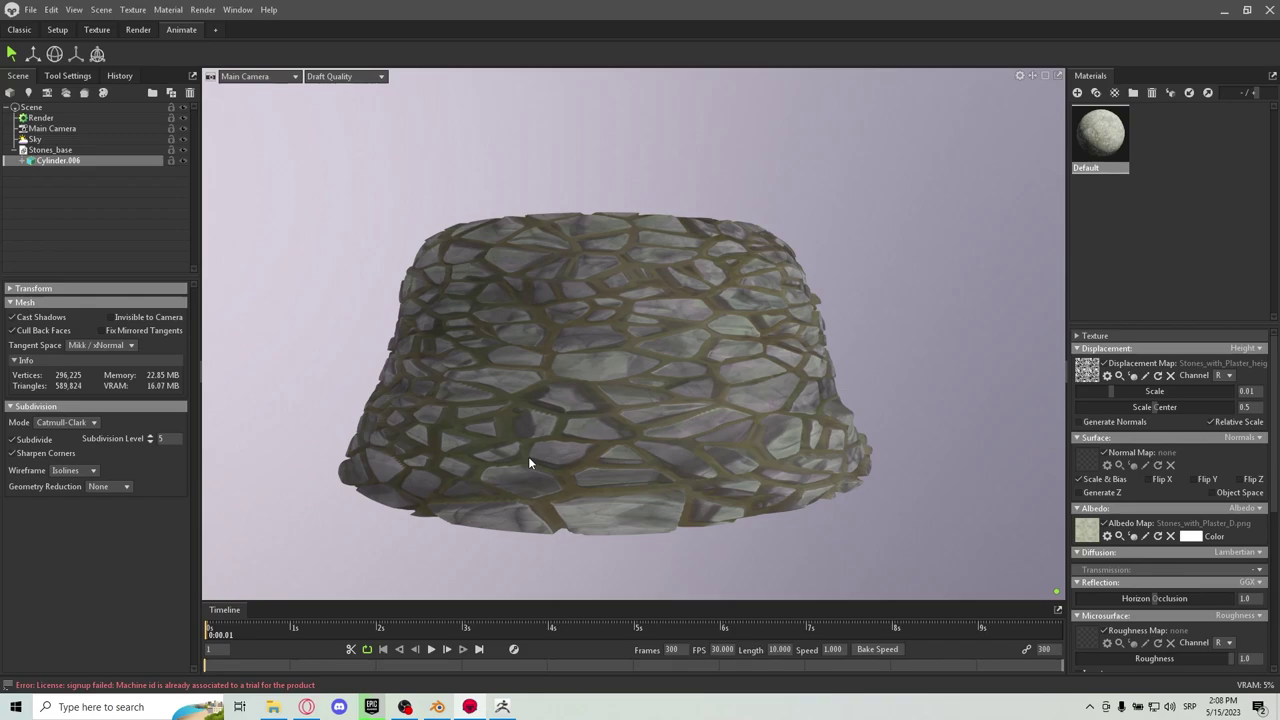
# Check the stone cylinder once more and switch to Blender with the Tower NEW scene
pyautogui.scroll(3, 588, 413)
pyautogui.scroll(-1, 597, 413)
pyautogui.scroll(-2, 597, 419)
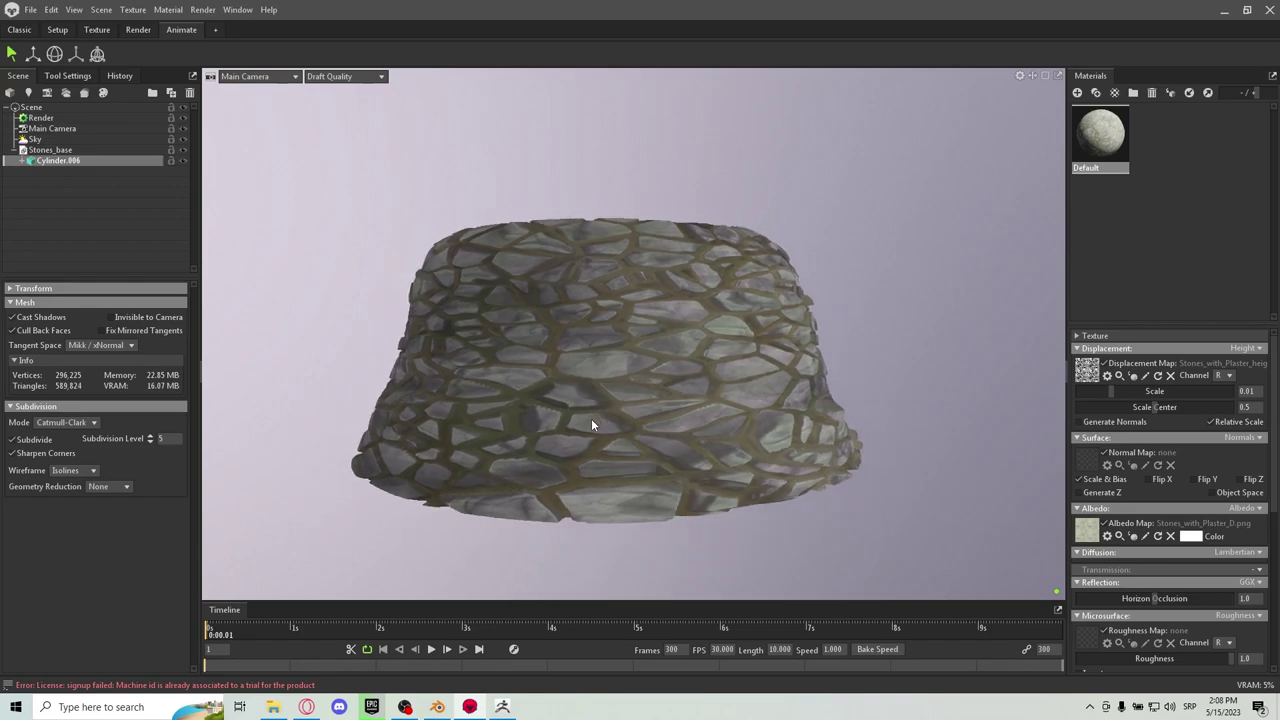
pyautogui.click(434, 707)
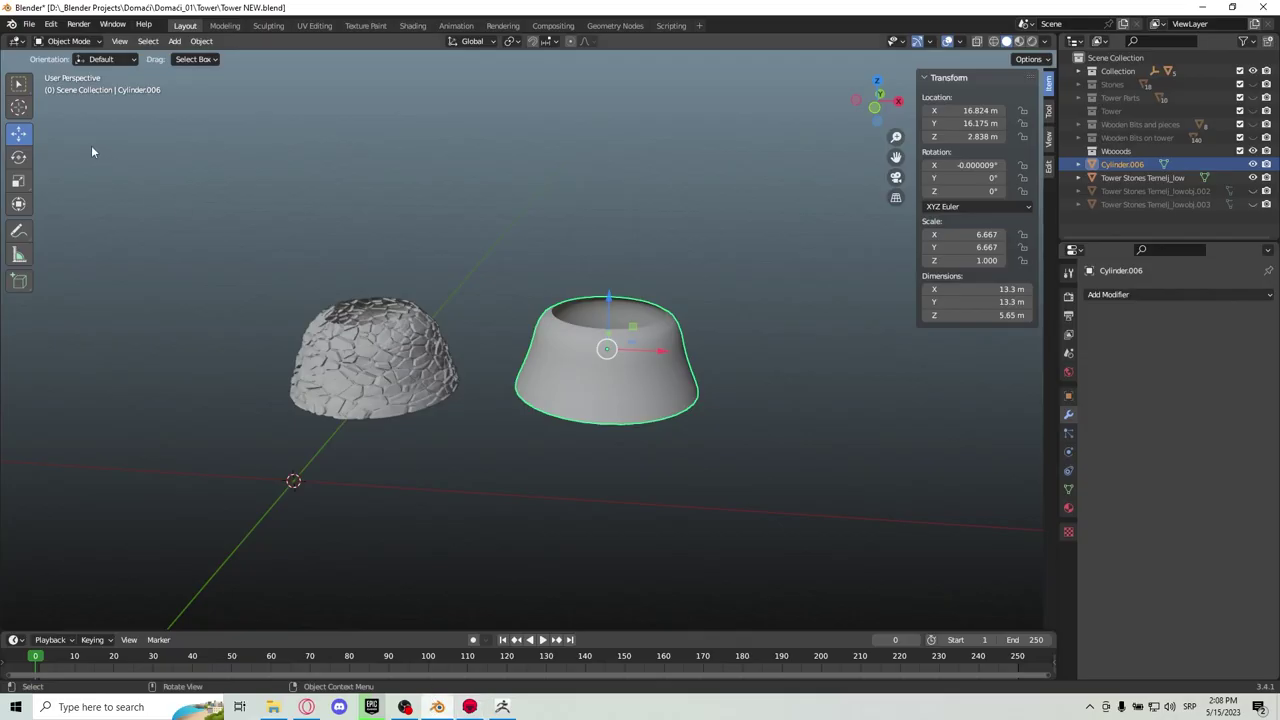
pyautogui.click(33, 24)
pyautogui.moveTo(60, 204)
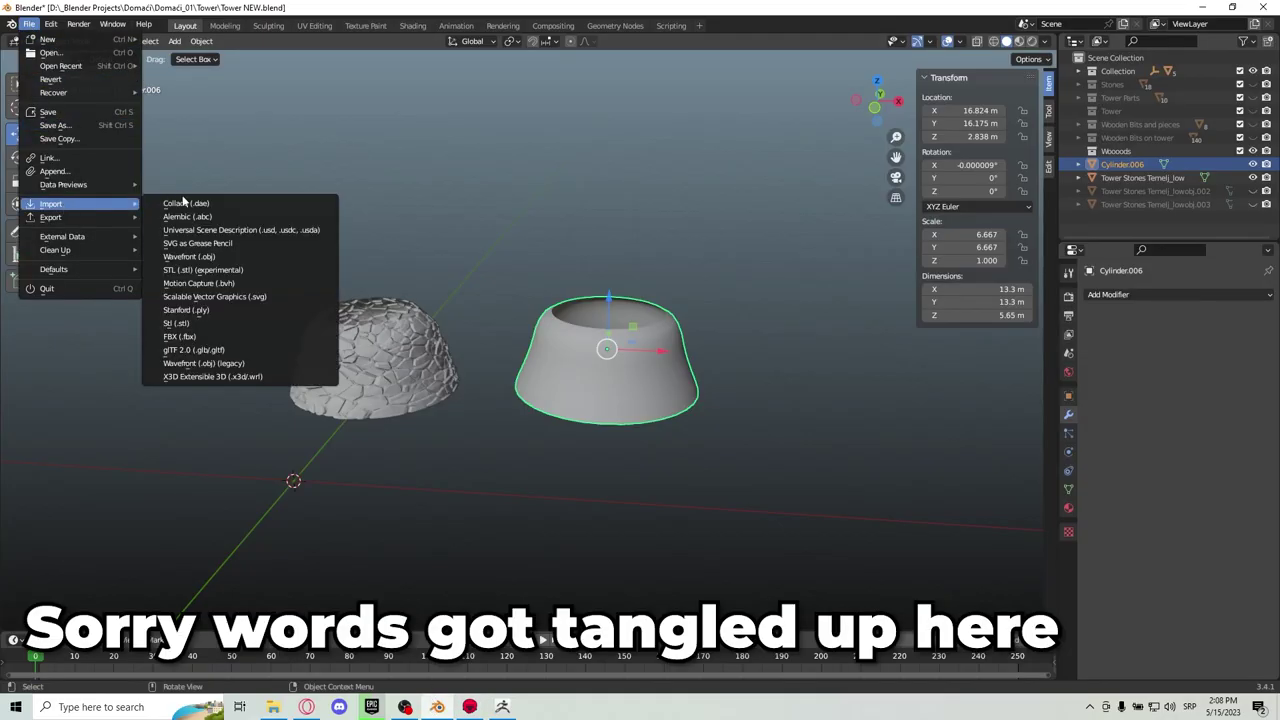
pyautogui.click(190, 328)
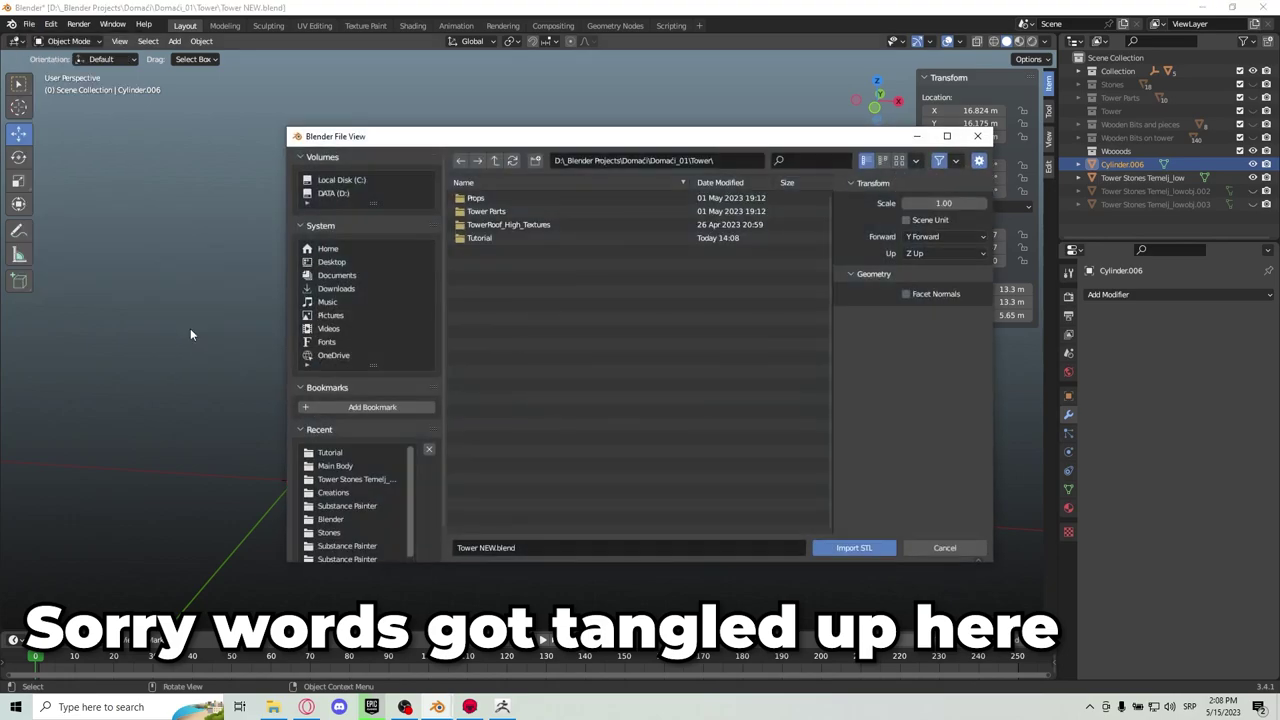
pyautogui.click(972, 142)
# Start an FBX import into the Tower NEW scene
pyautogui.click(30, 24)
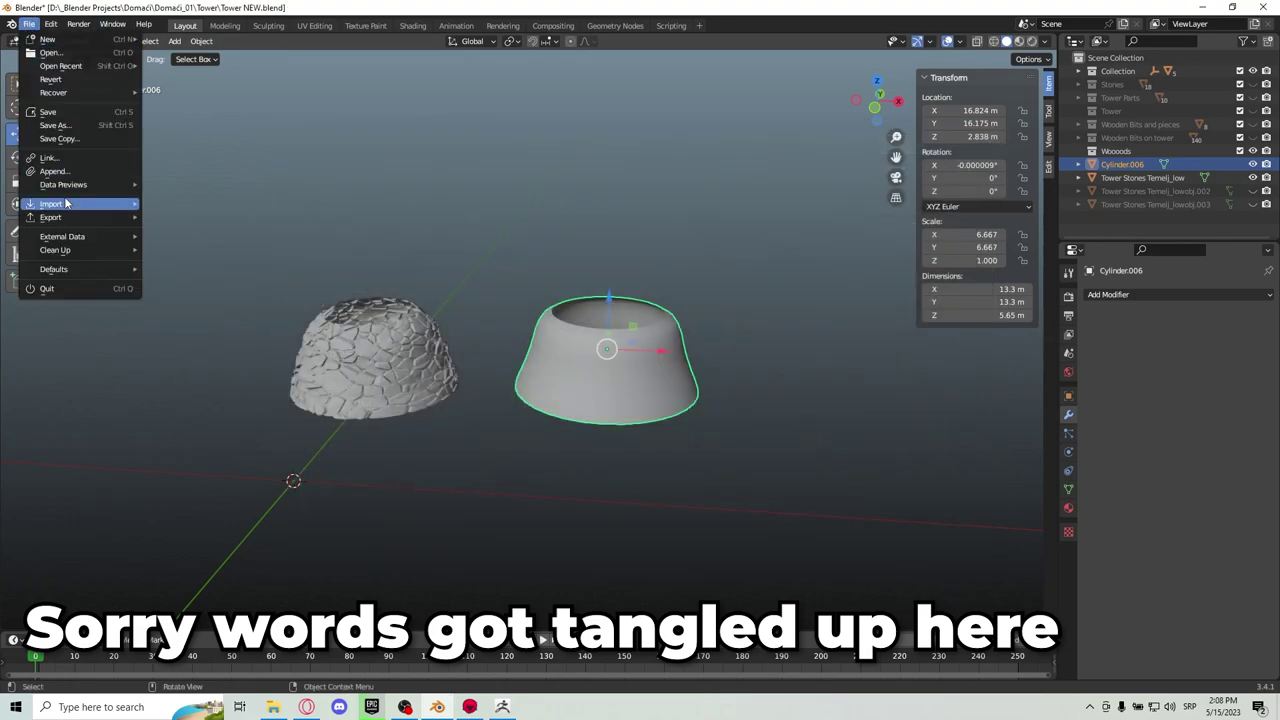
pyautogui.moveTo(65, 204)
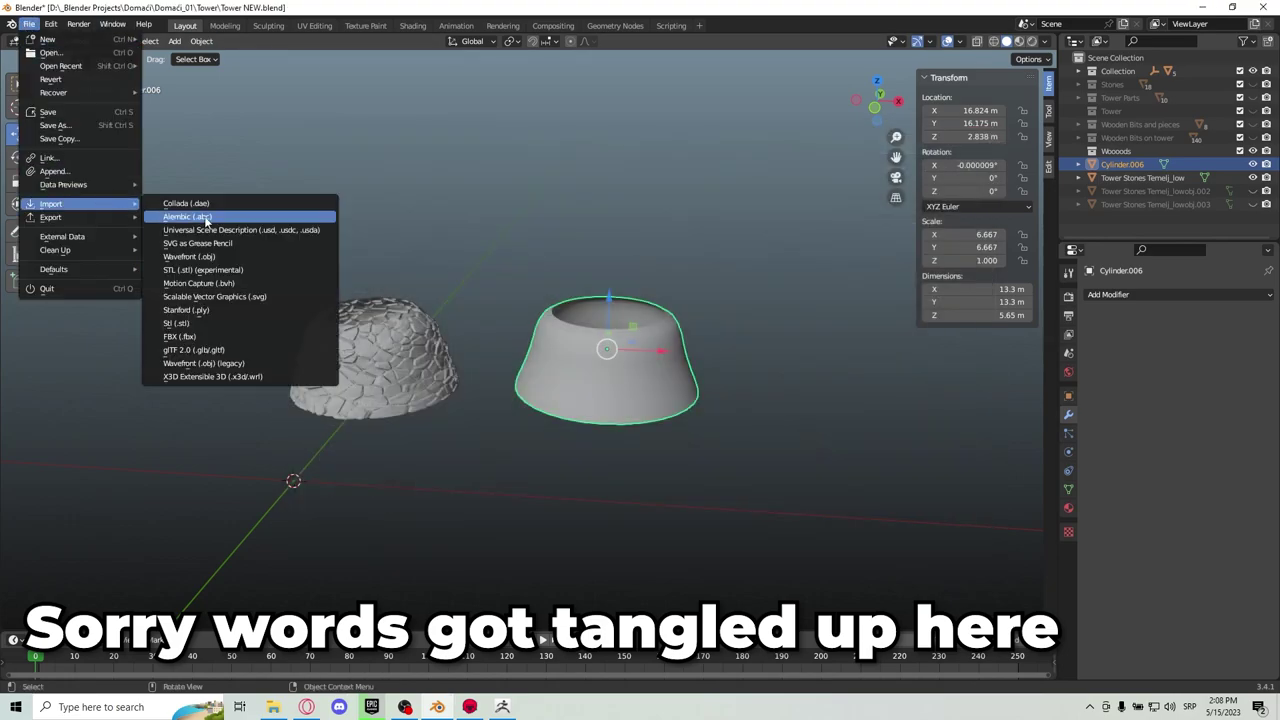
pyautogui.click(197, 340)
pyautogui.moveTo(535, 140); pyautogui.dragTo(485, 135)
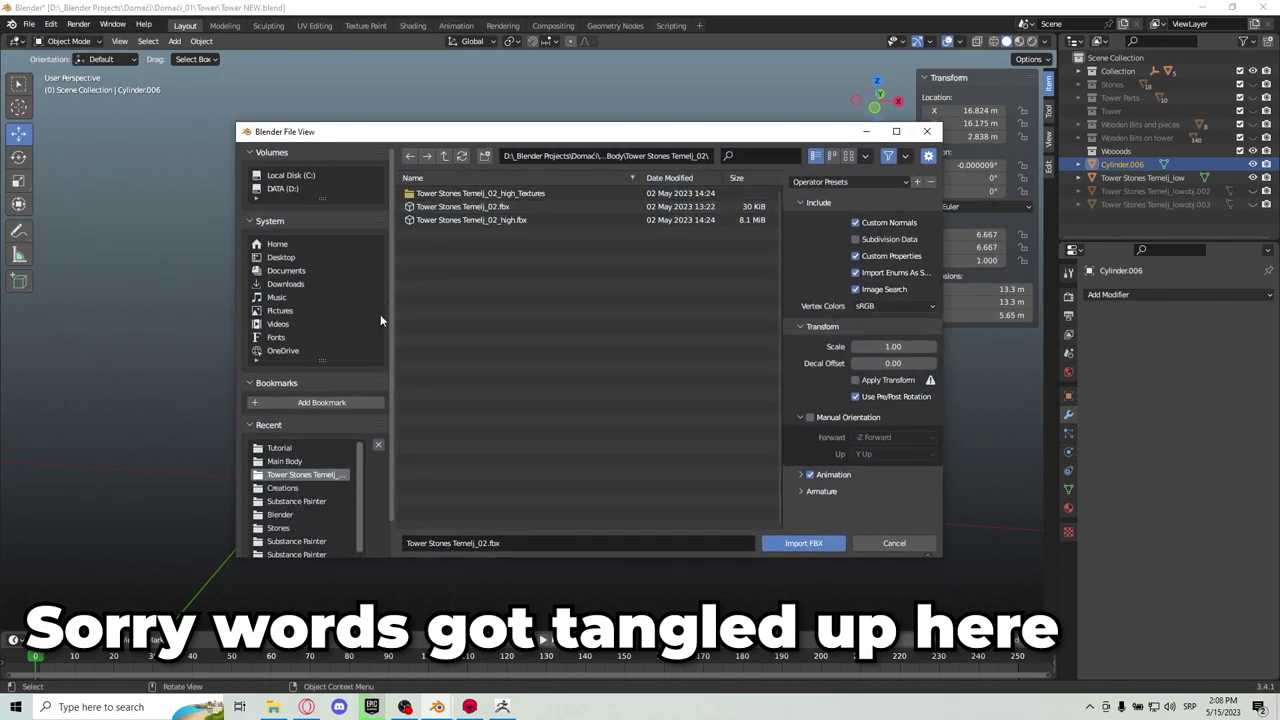
pyautogui.click(280, 527)
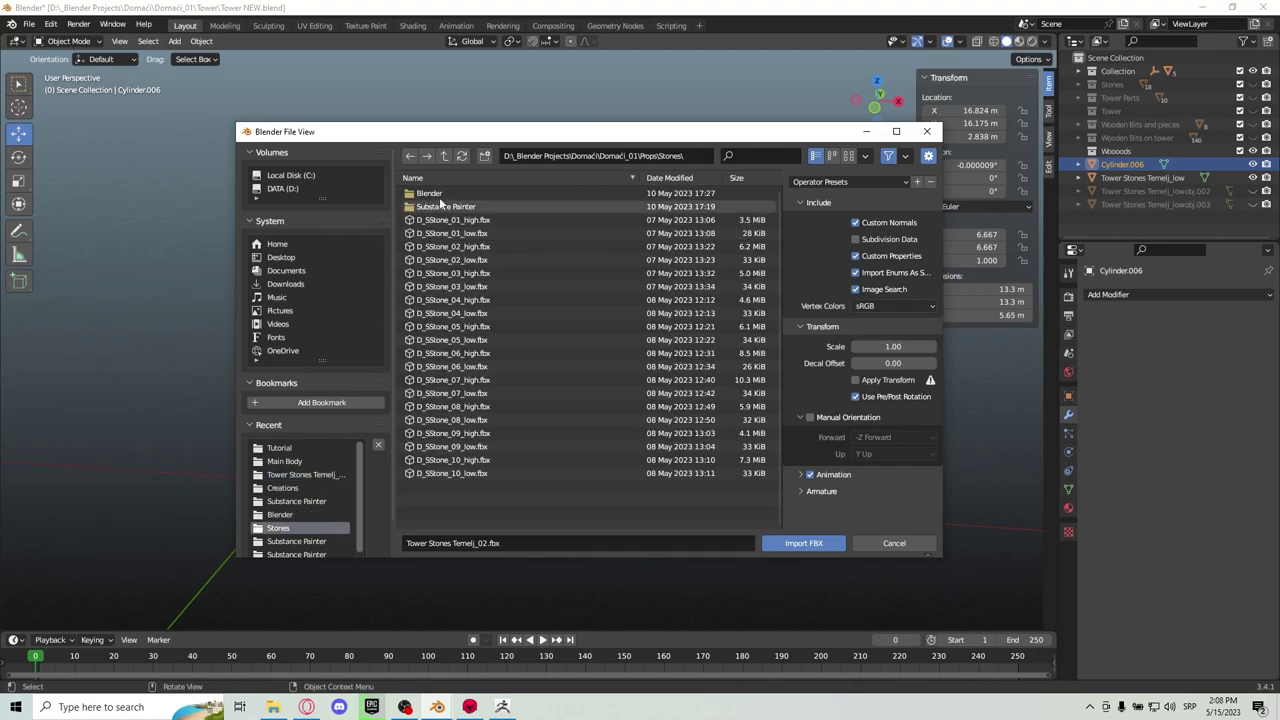
pyautogui.click(409, 156)
pyautogui.click(409, 156)
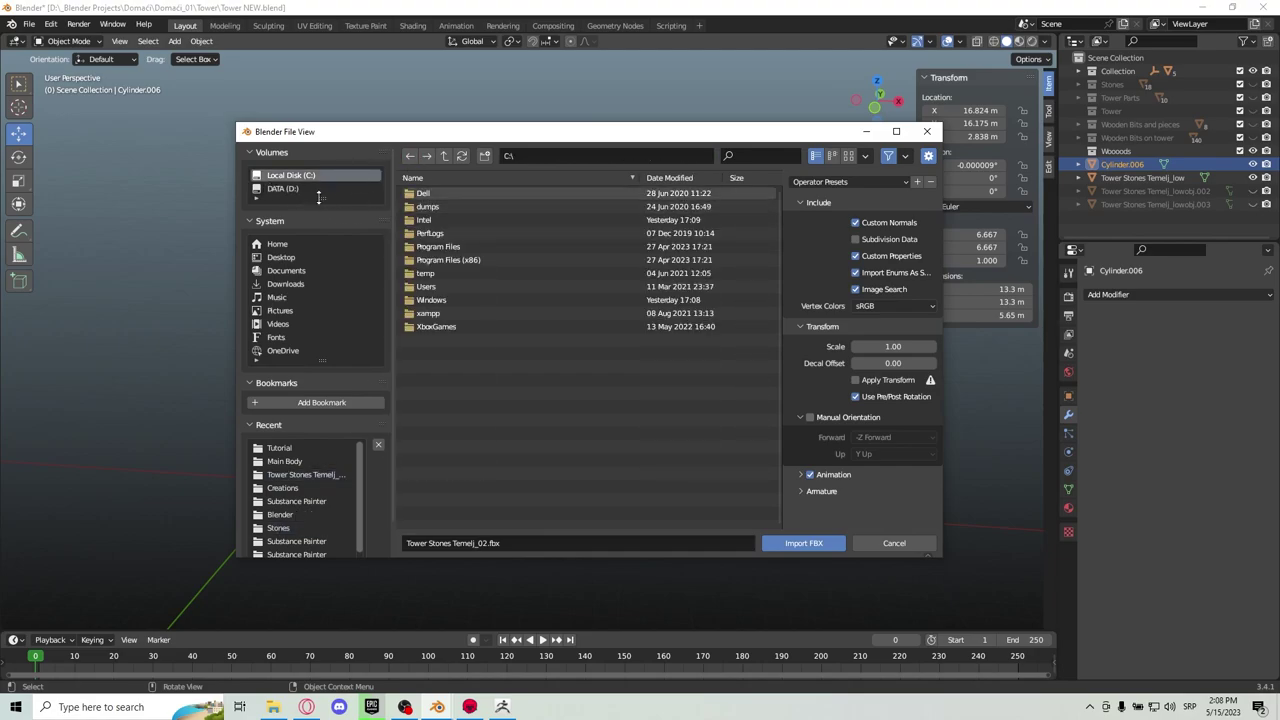
# Browse the FBX import to the D:\_Blender Projects\Domaći\Domaći_01\Tower\Tutorial folder
pyautogui.click(290, 188)
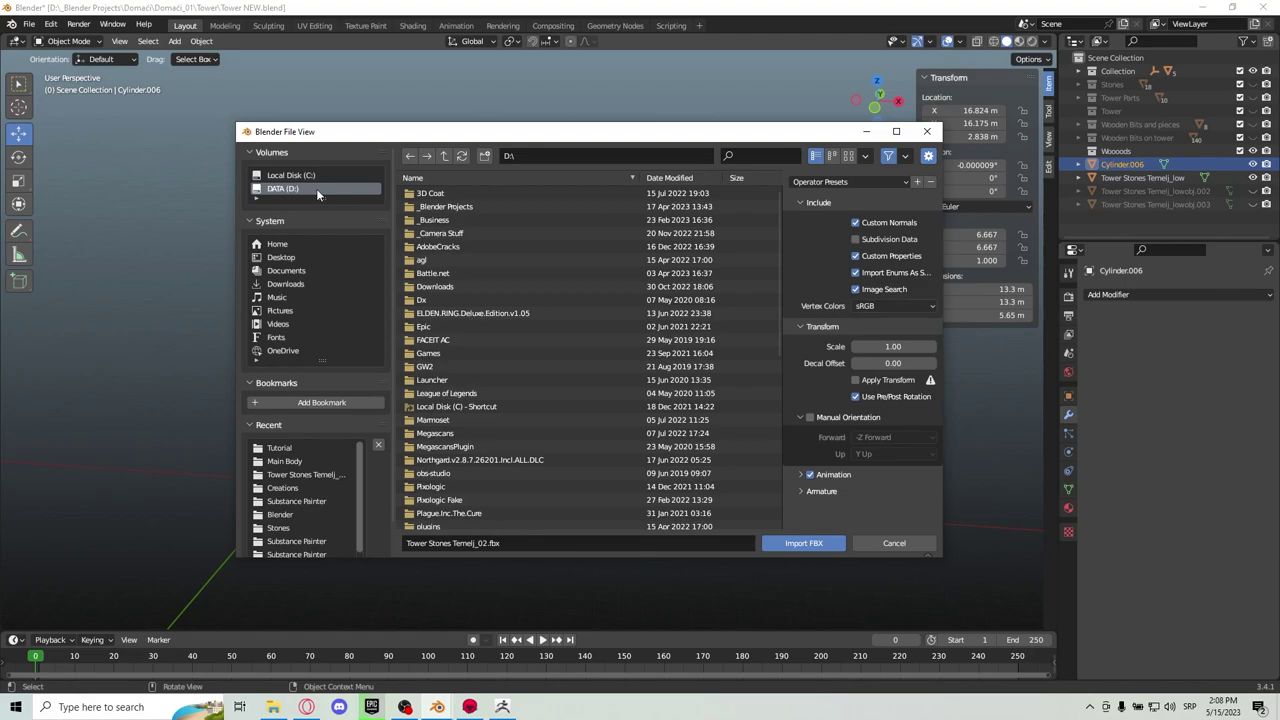
pyautogui.click(440, 206)
pyautogui.doubleClick(435, 246)
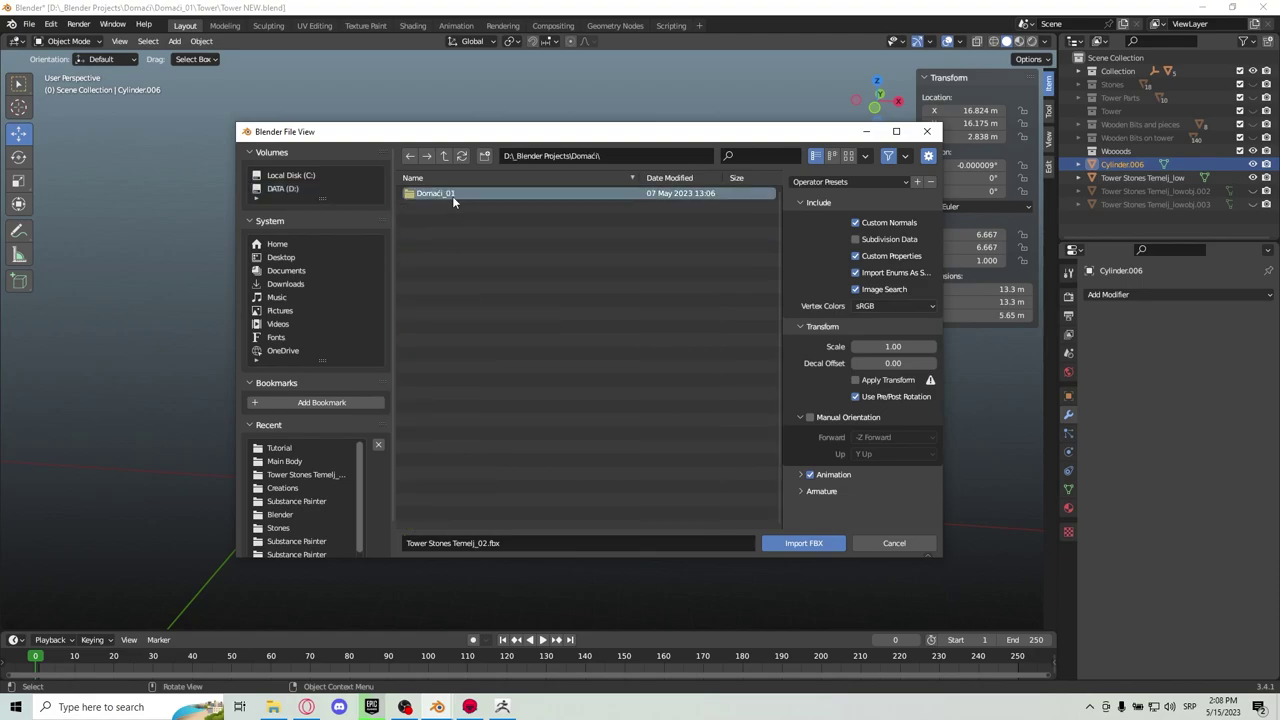
pyautogui.doubleClick(452, 196)
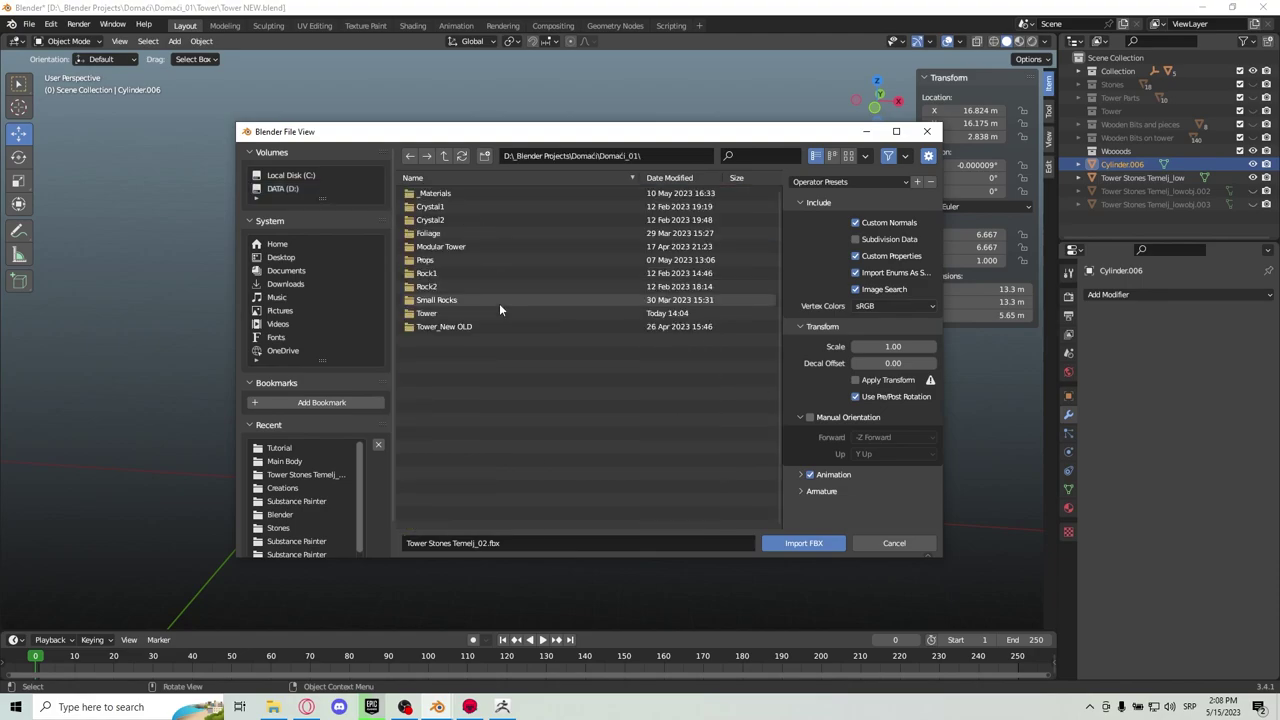
pyautogui.doubleClick(430, 313)
pyautogui.doubleClick(490, 233)
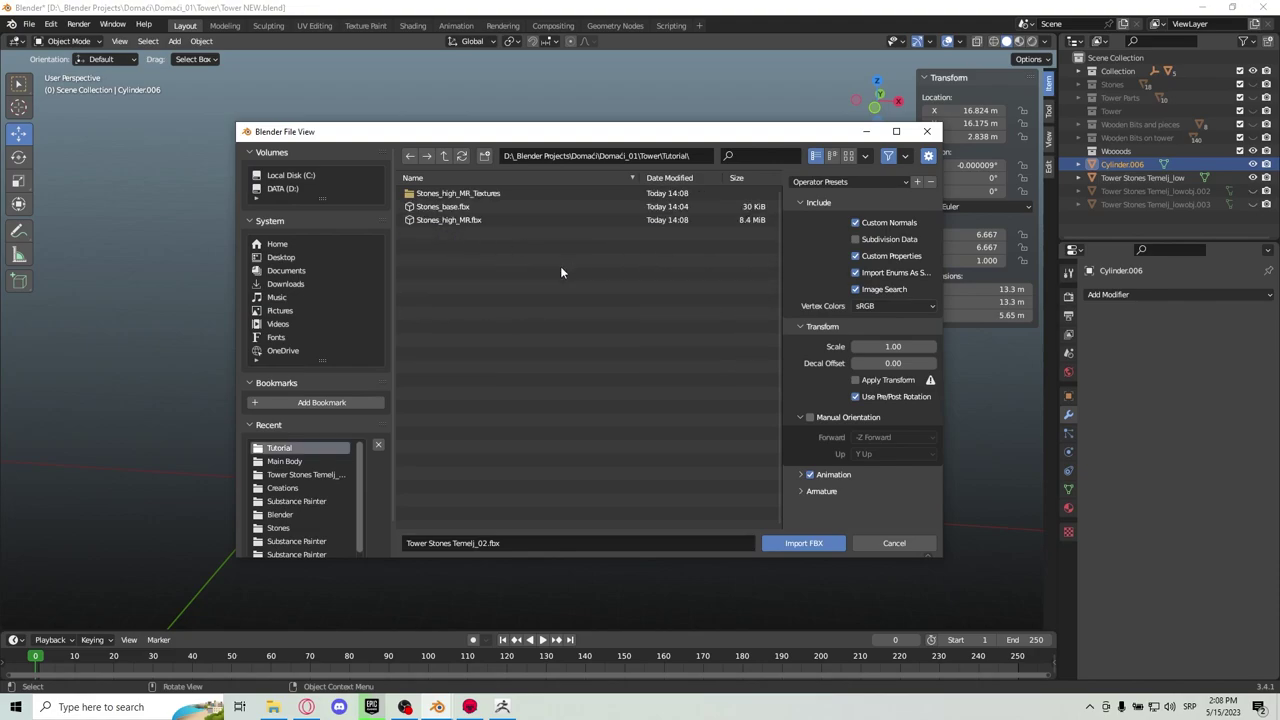
# Import Stones_high_MR.fbx into the scene and clear the selection
pyautogui.click(490, 220)
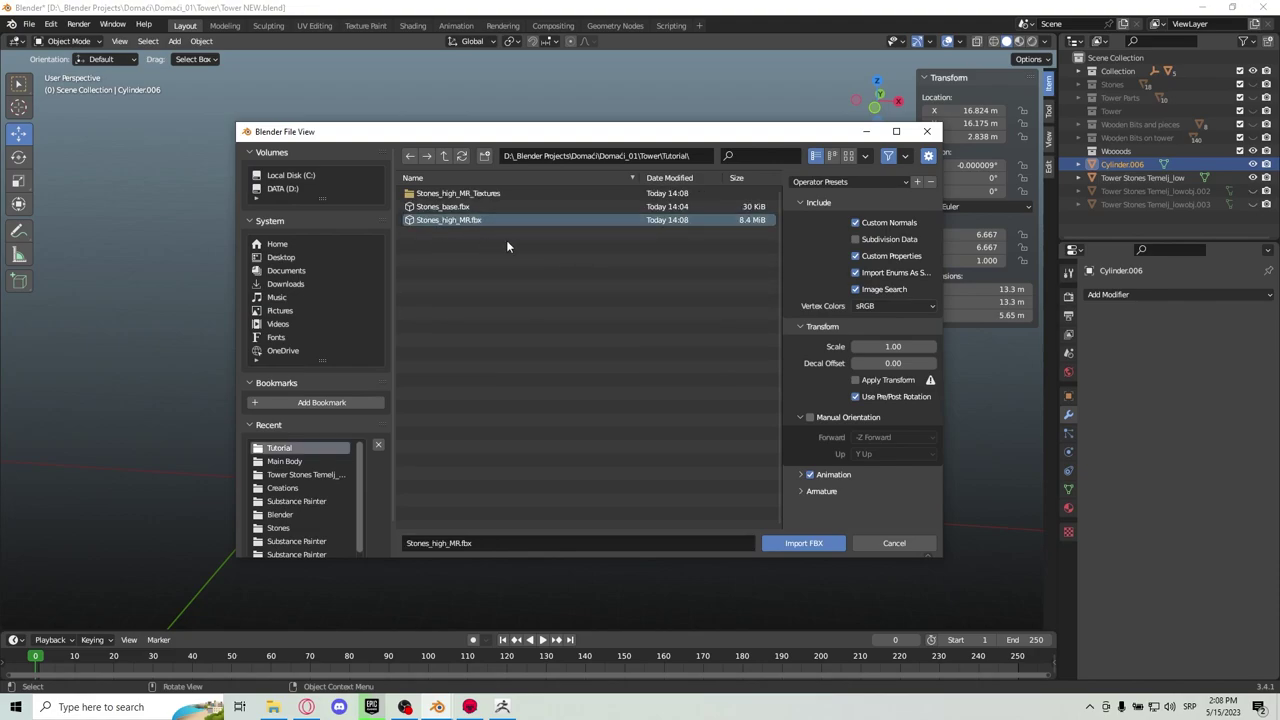
pyautogui.click(804, 544)
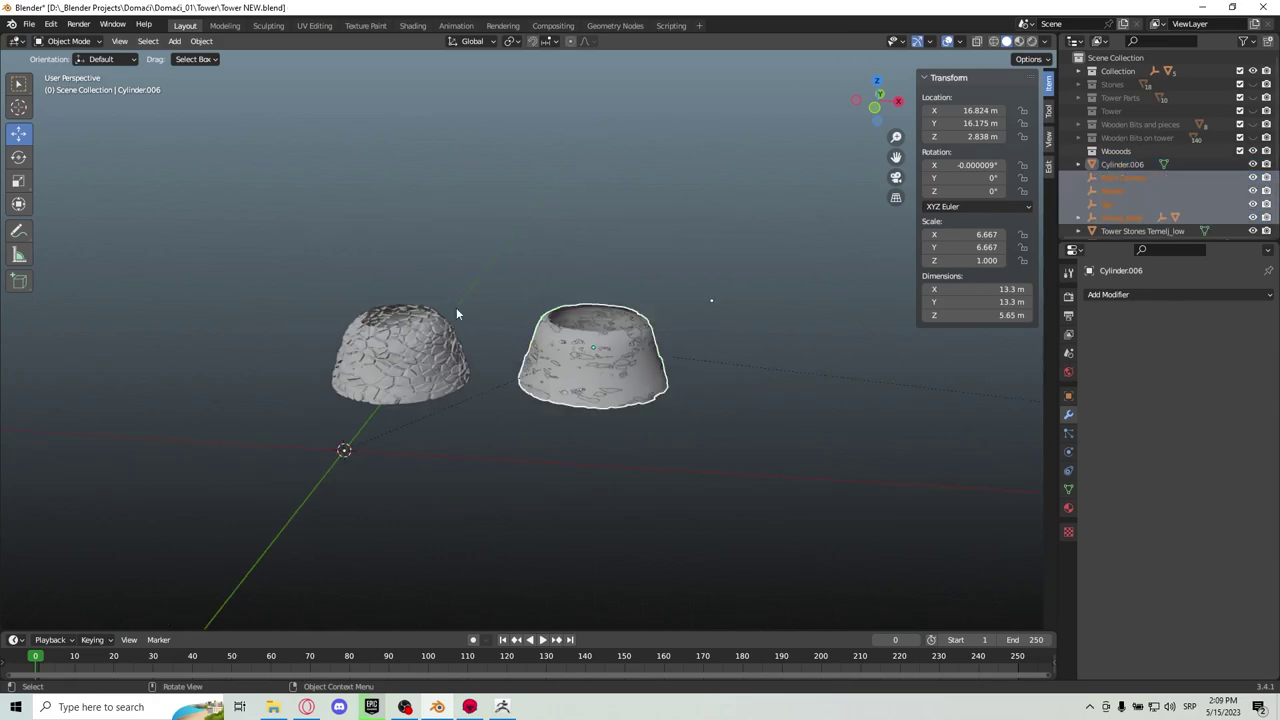
pyautogui.scroll(2, 618, 337)
pyautogui.click(798, 299)
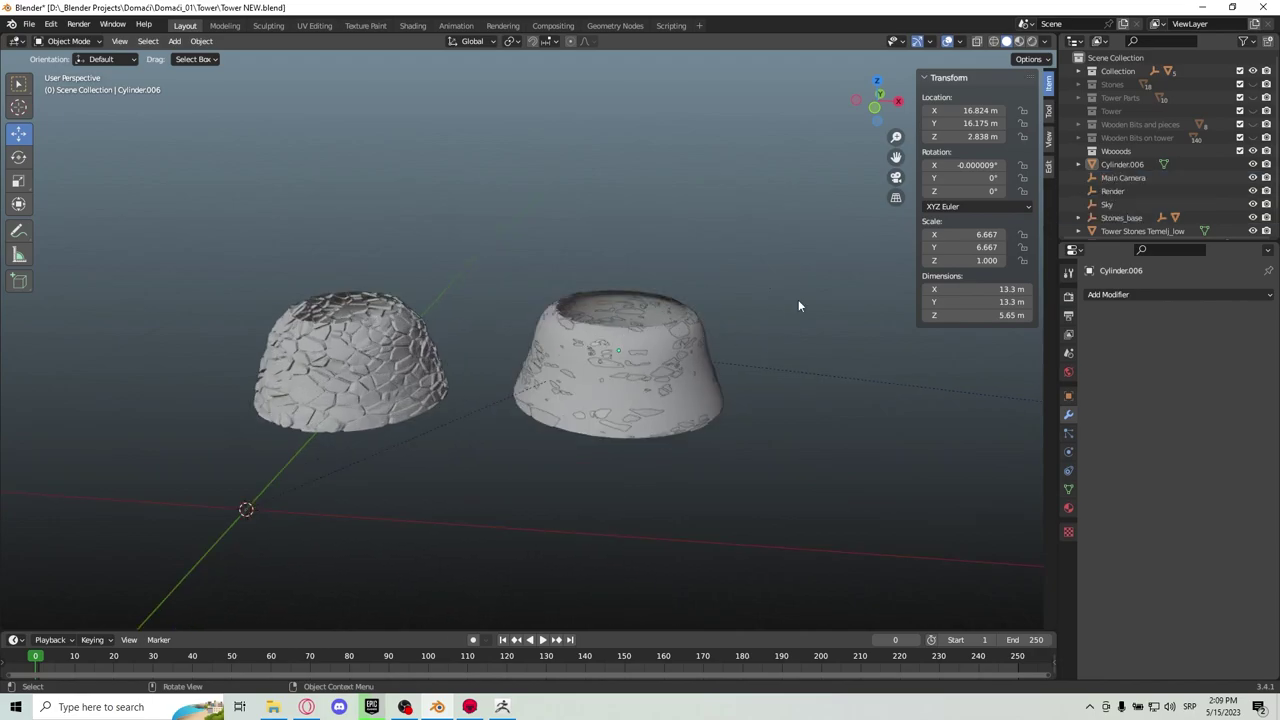
# Hide the original base cylinder Cylinder.006 and select the imported stone cylinder in its place
pyautogui.moveTo(662, 348); pyautogui.dragTo(726, 323, button='middle')
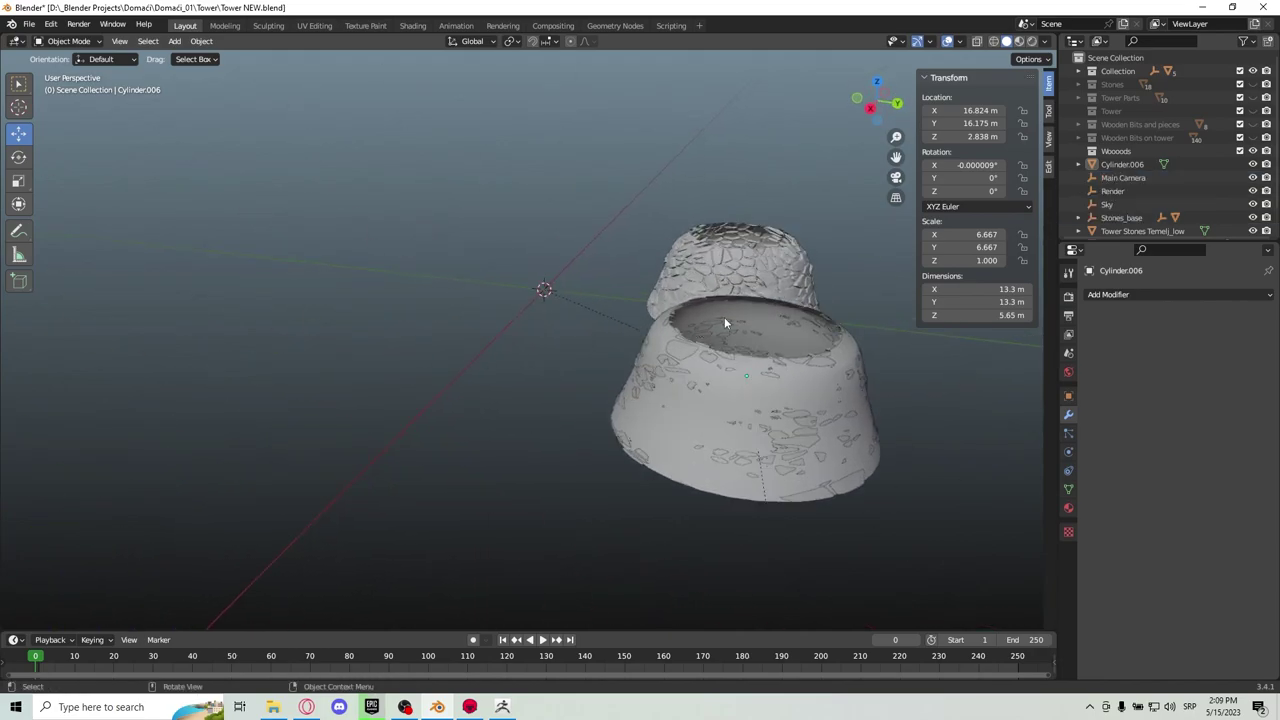
pyautogui.click(747, 378)
pyautogui.moveTo(747, 378); pyautogui.dragTo(663, 341, button='middle')
pyautogui.press('h')
pyautogui.scroll(3, 709, 348)
pyautogui.click(600, 405)
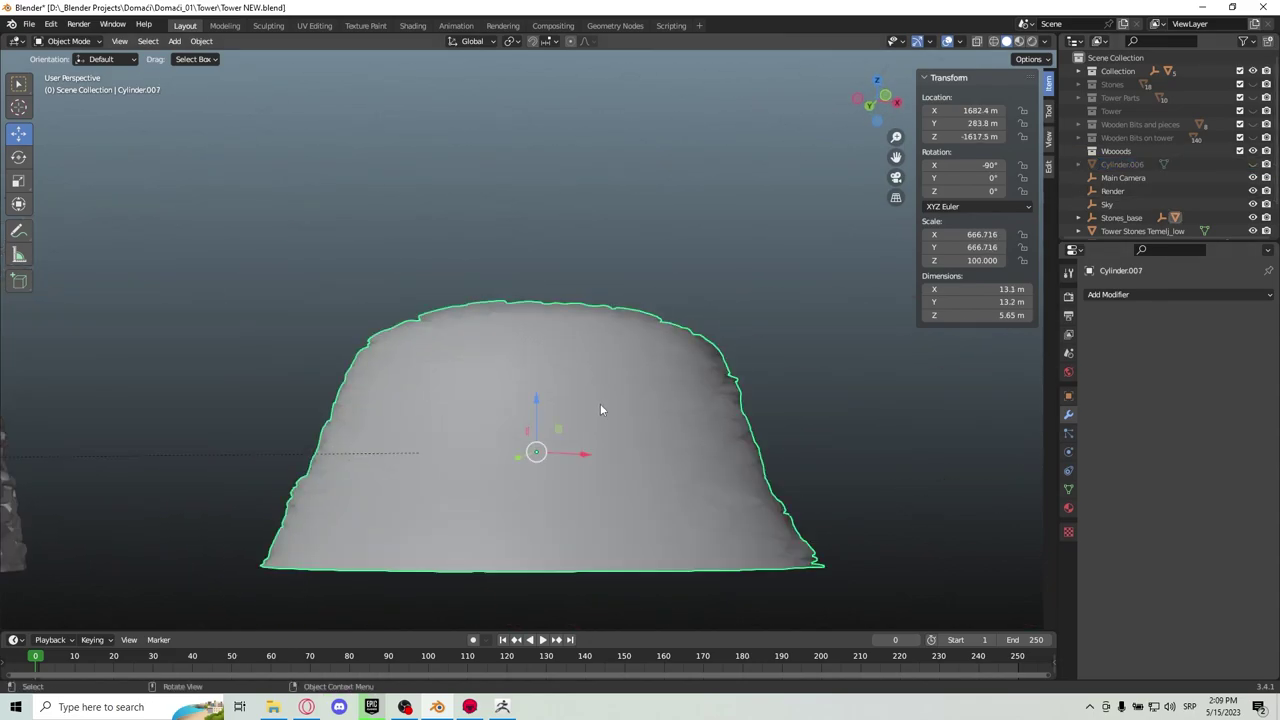
# Delete the Main Camera, Render and Sky empties that came in with the FBX
pyautogui.moveTo(600, 405); pyautogui.dragTo(641, 334, button='middle')
pyautogui.scroll(3, 403, 386)
pyautogui.scroll(-2, 587, 338)
pyautogui.scroll(-2, 1167, 164)
pyautogui.scroll(-3, 635, 364)
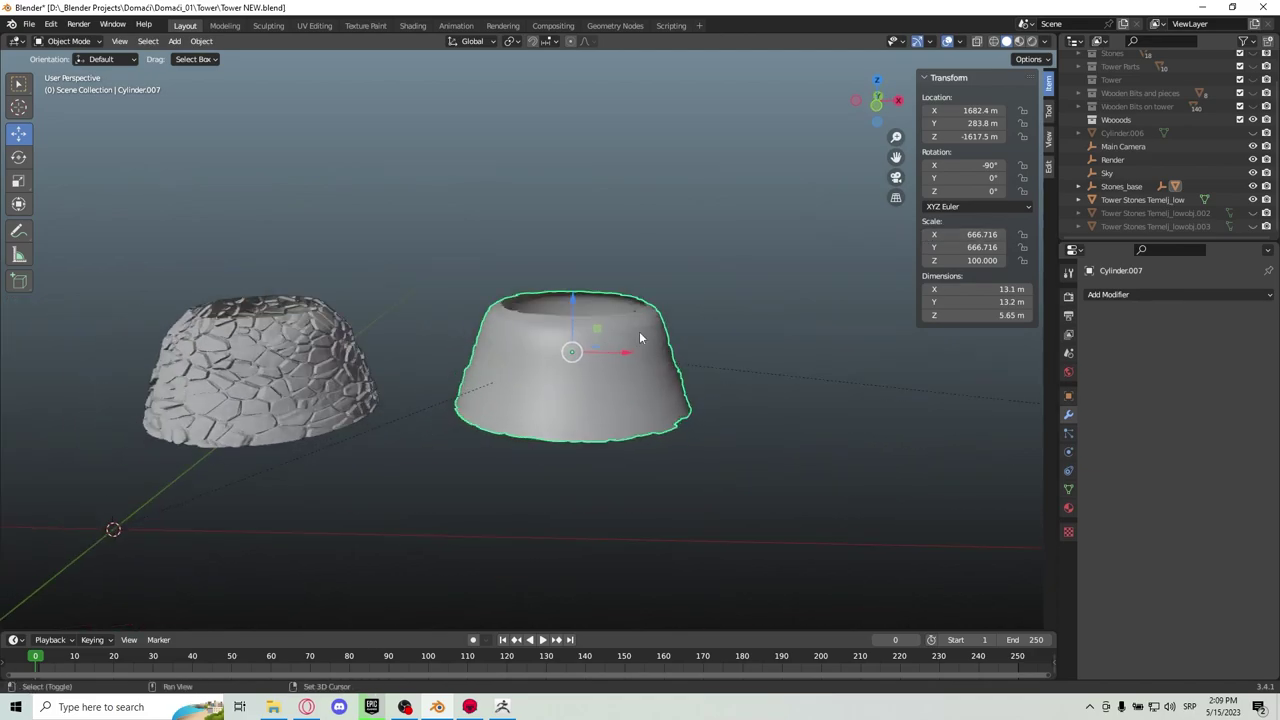
pyautogui.scroll(2, 655, 334)
pyautogui.click(1118, 151)
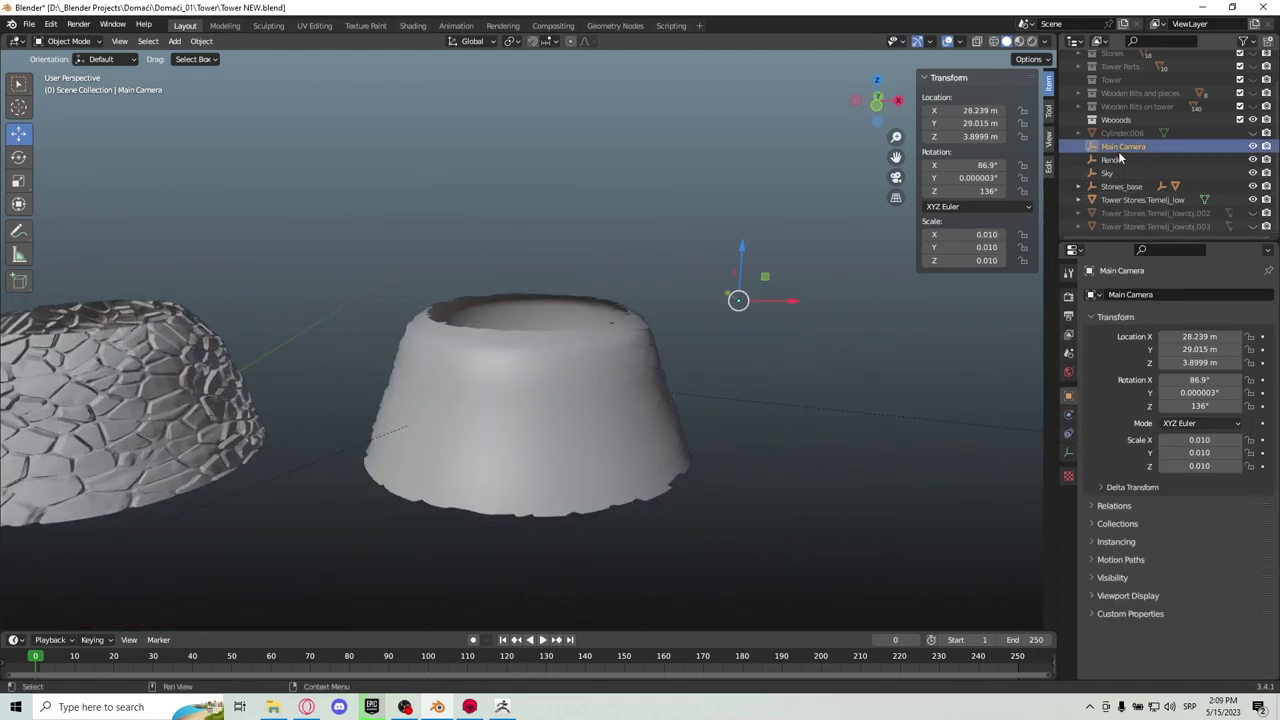
pyautogui.press('Delete')
pyautogui.click(1118, 151)
pyautogui.press('Delete')
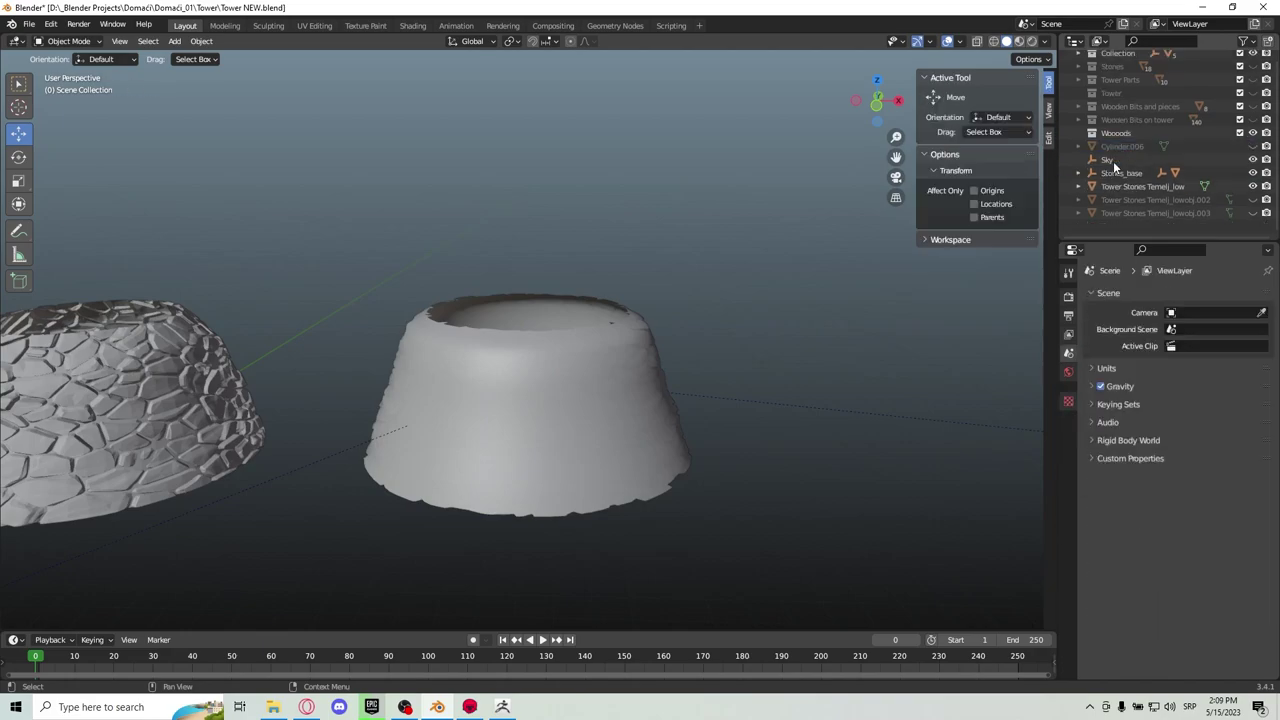
pyautogui.click(1113, 174)
pyautogui.press('Delete')
# Start a Wavefront OBJ export of the imported stone cylinder, named Stones_high_BL in the Tutorial folder
pyautogui.click(530, 399)
pyautogui.moveTo(530, 399); pyautogui.dragTo(440, 320, button='middle')
pyautogui.click(29, 23)
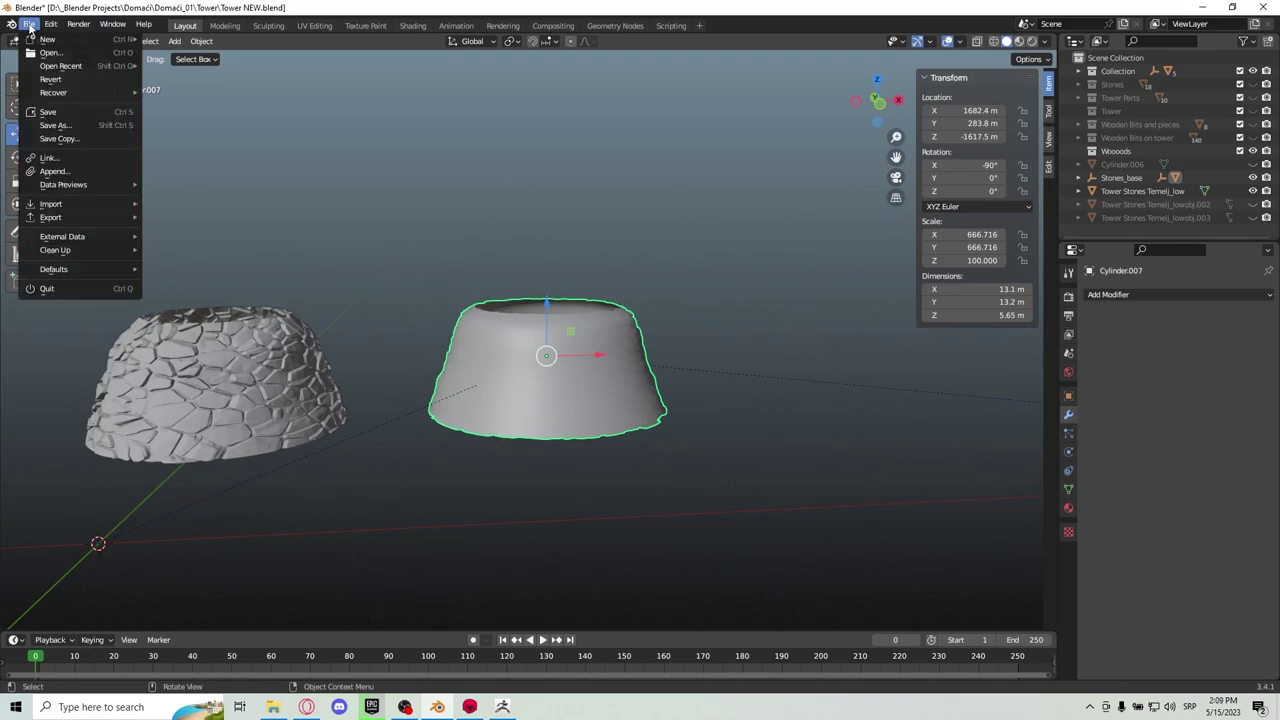
pyautogui.moveTo(75, 218)
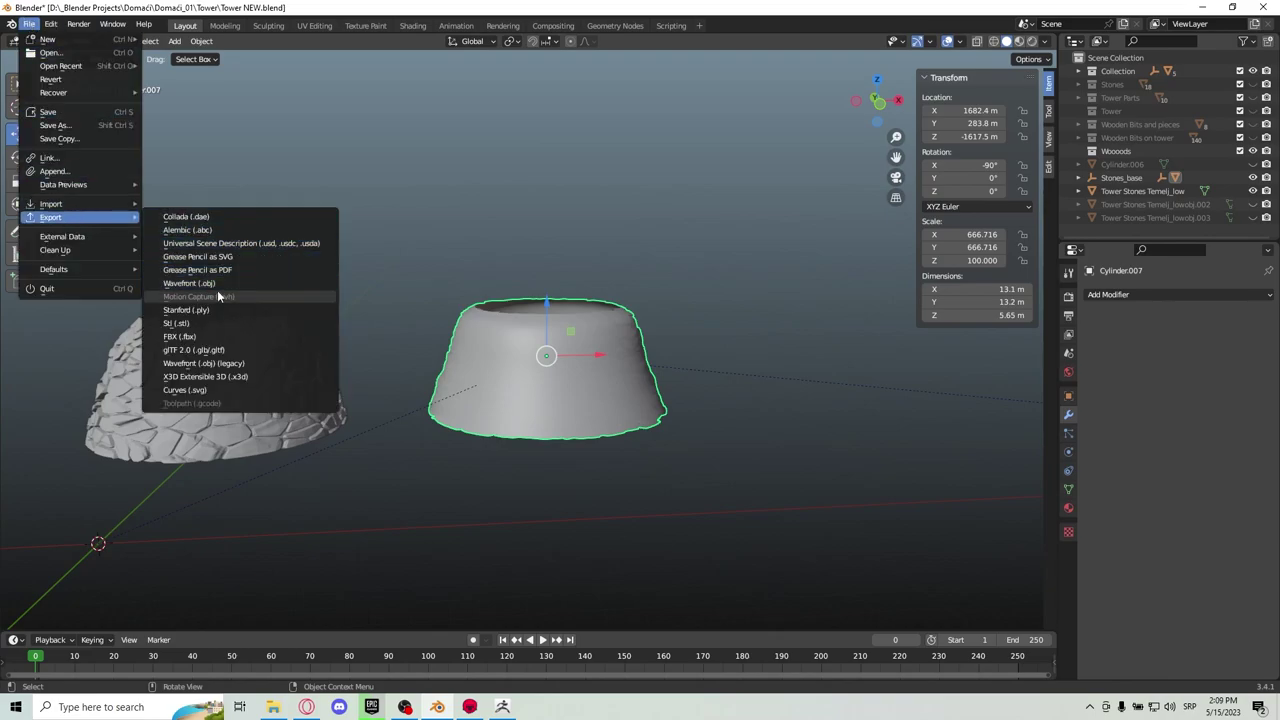
pyautogui.click(215, 283)
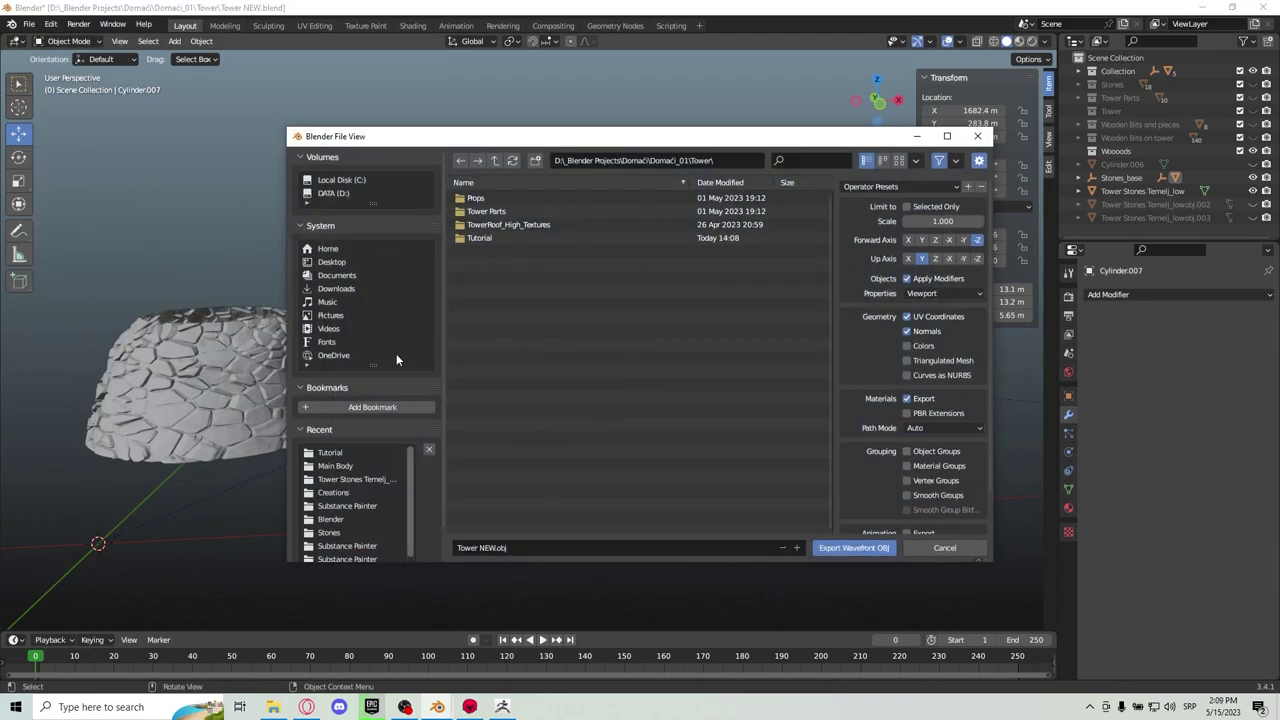
pyautogui.click(329, 453)
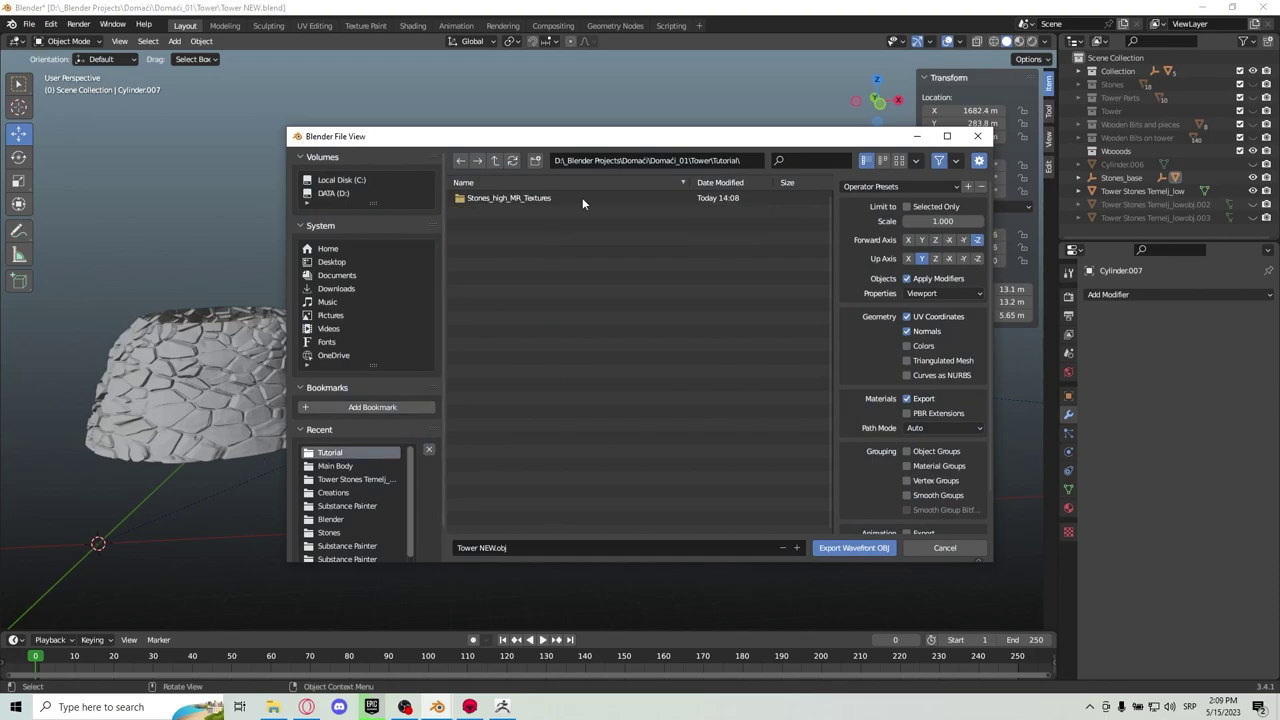
pyautogui.click(560, 541)
pyautogui.press('BackSpace')
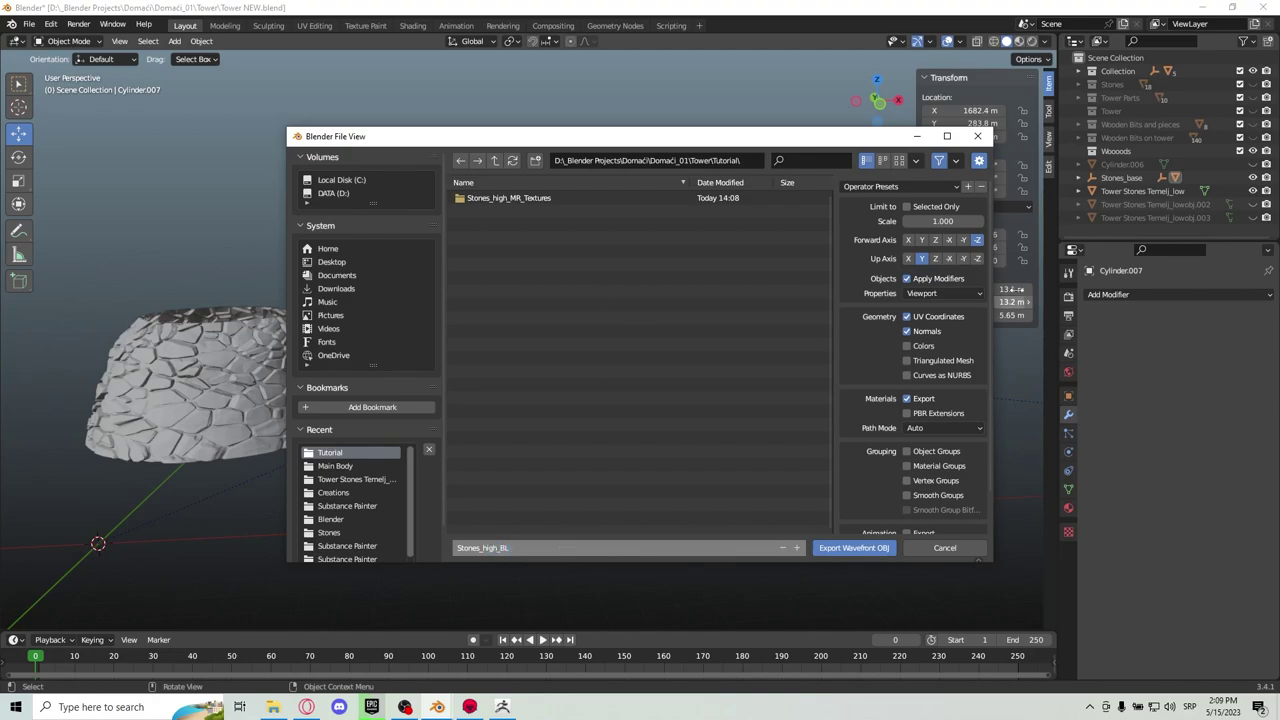
# Limit the OBJ export to the selected object only and export the file
pyautogui.click(906, 207)
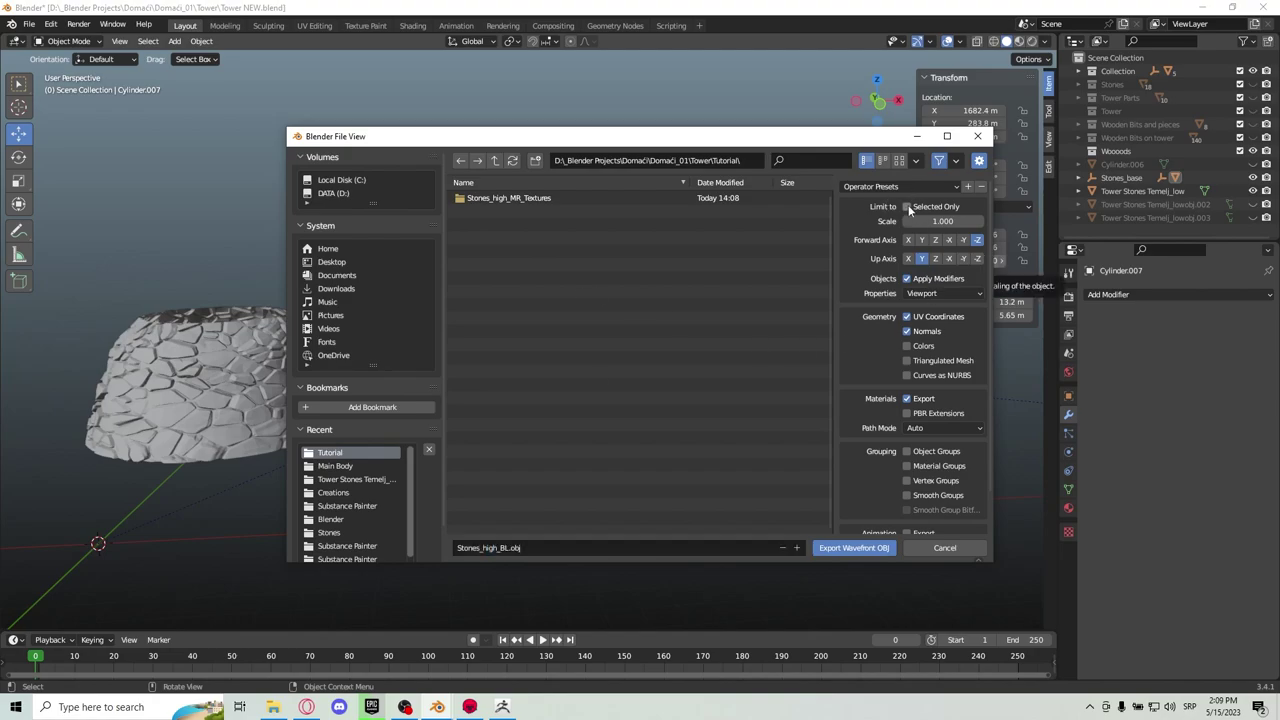
pyautogui.click(930, 208)
pyautogui.moveTo(815, 145); pyautogui.dragTo(763, 138)
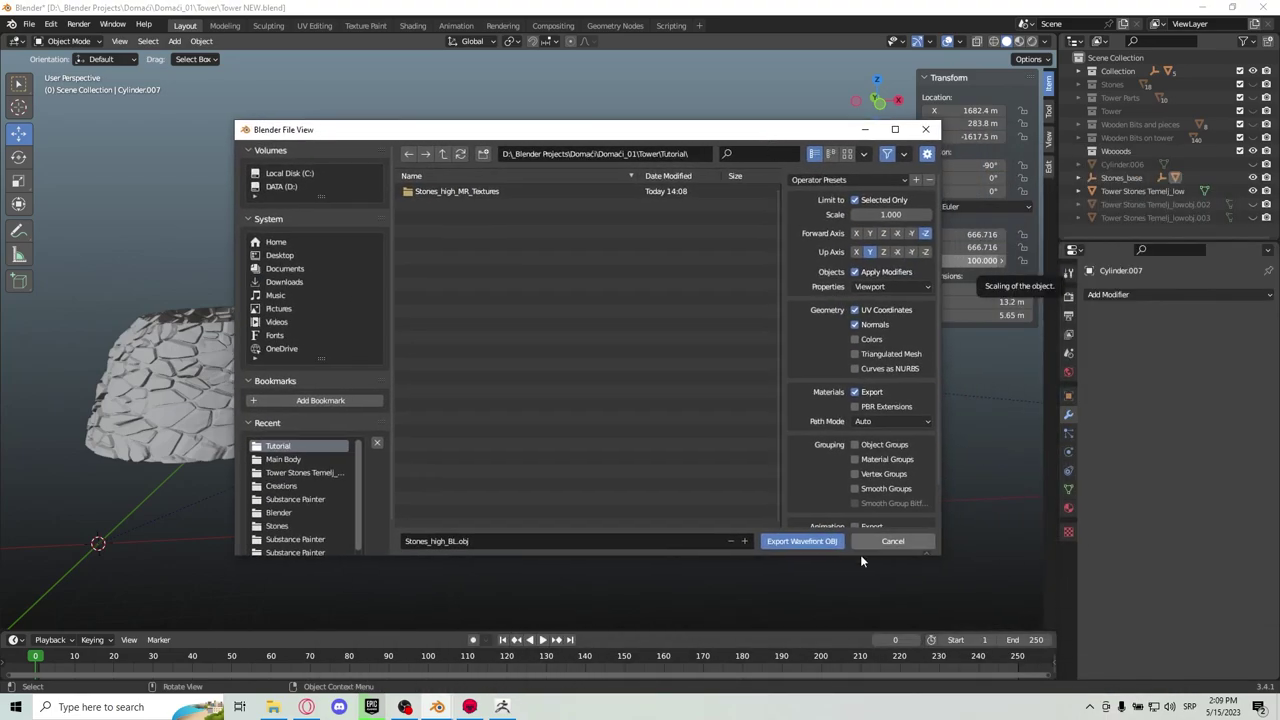
pyautogui.click(790, 543)
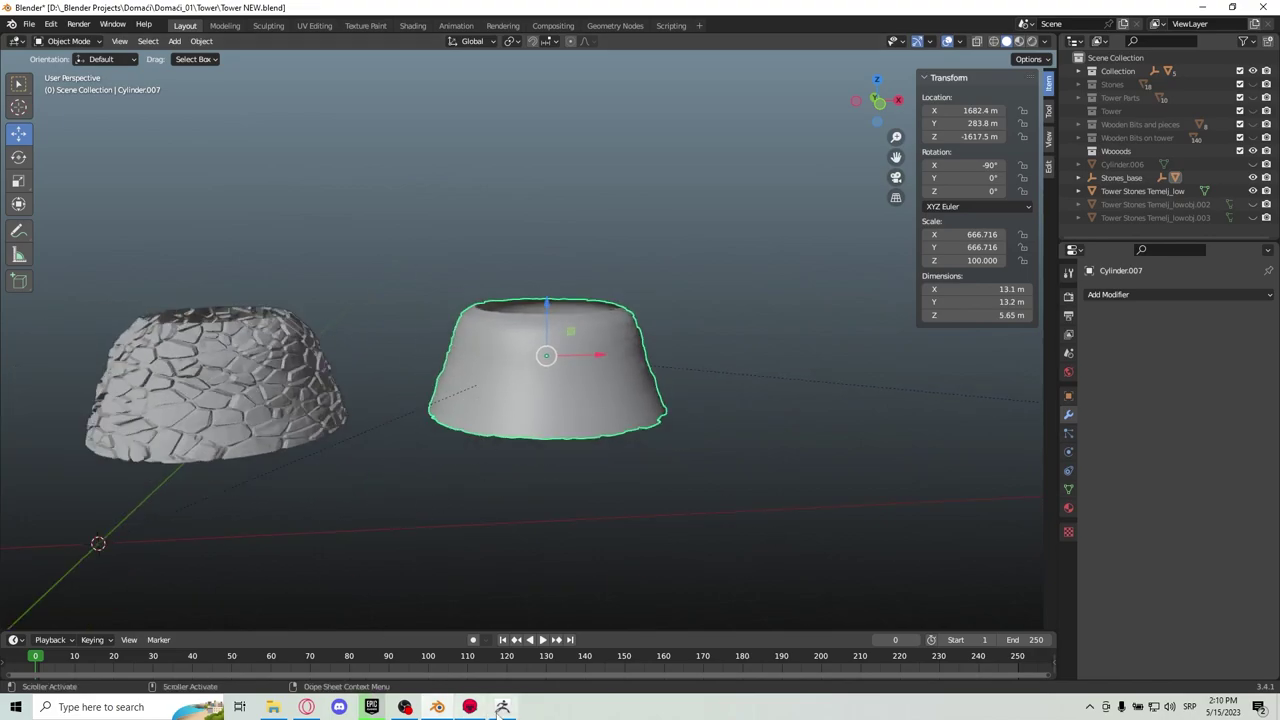
# Switch to ZBrush and start importing a 3D mesh as a tool
pyautogui.click(502, 706)
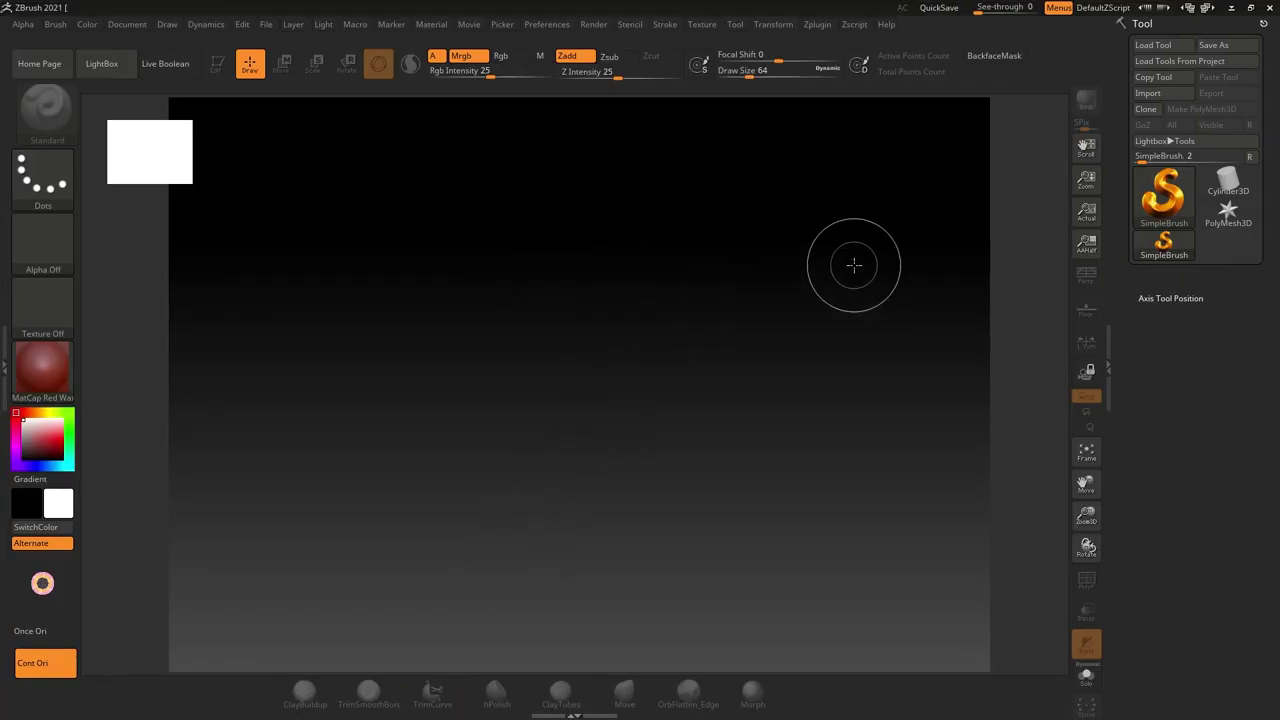
pyautogui.click(1161, 97)
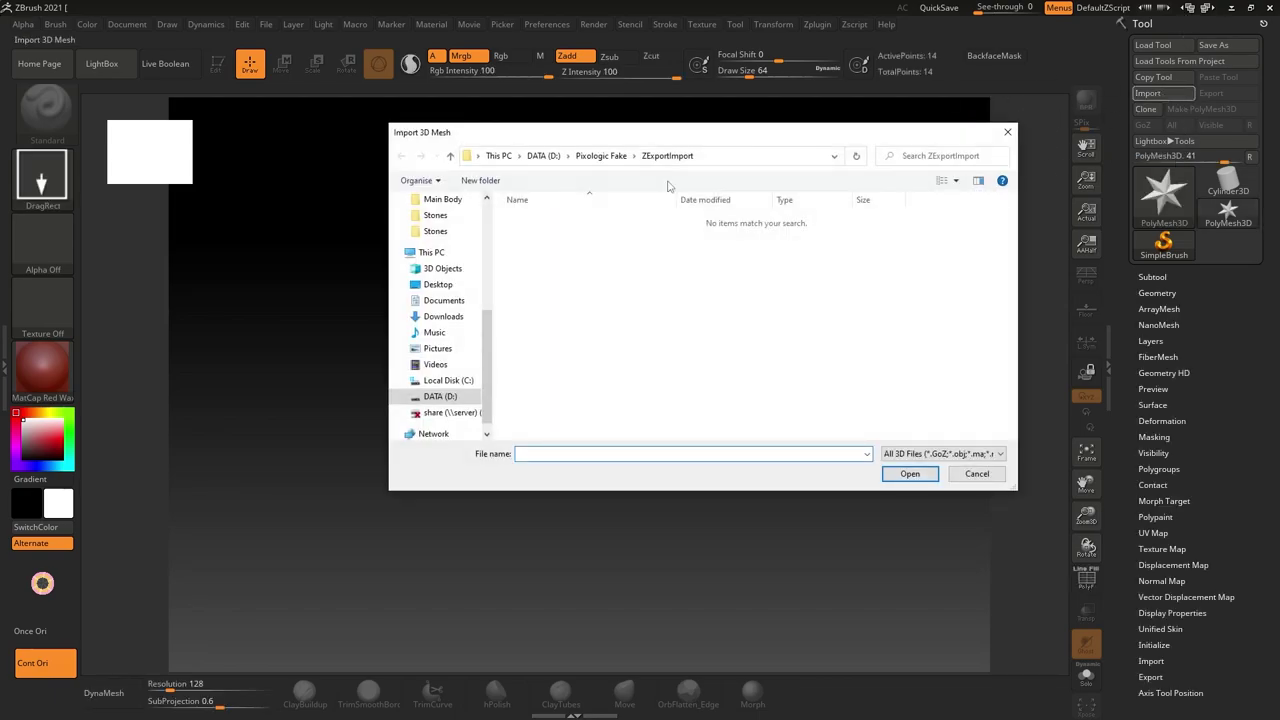
pyautogui.moveTo(603, 141); pyautogui.dragTo(572, 140)
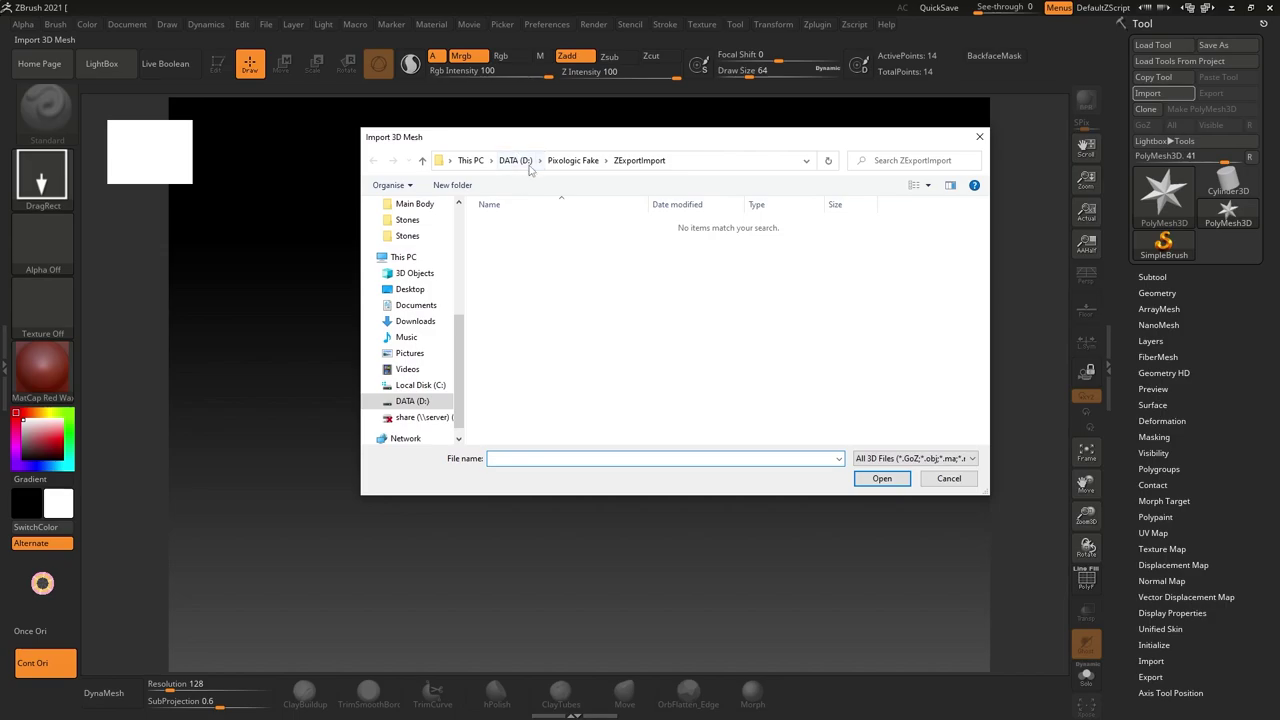
# Browse to the Domaći_01\Tower\Tutorial folder and import Stones_high_BL
pyautogui.scroll(3, 410, 330)
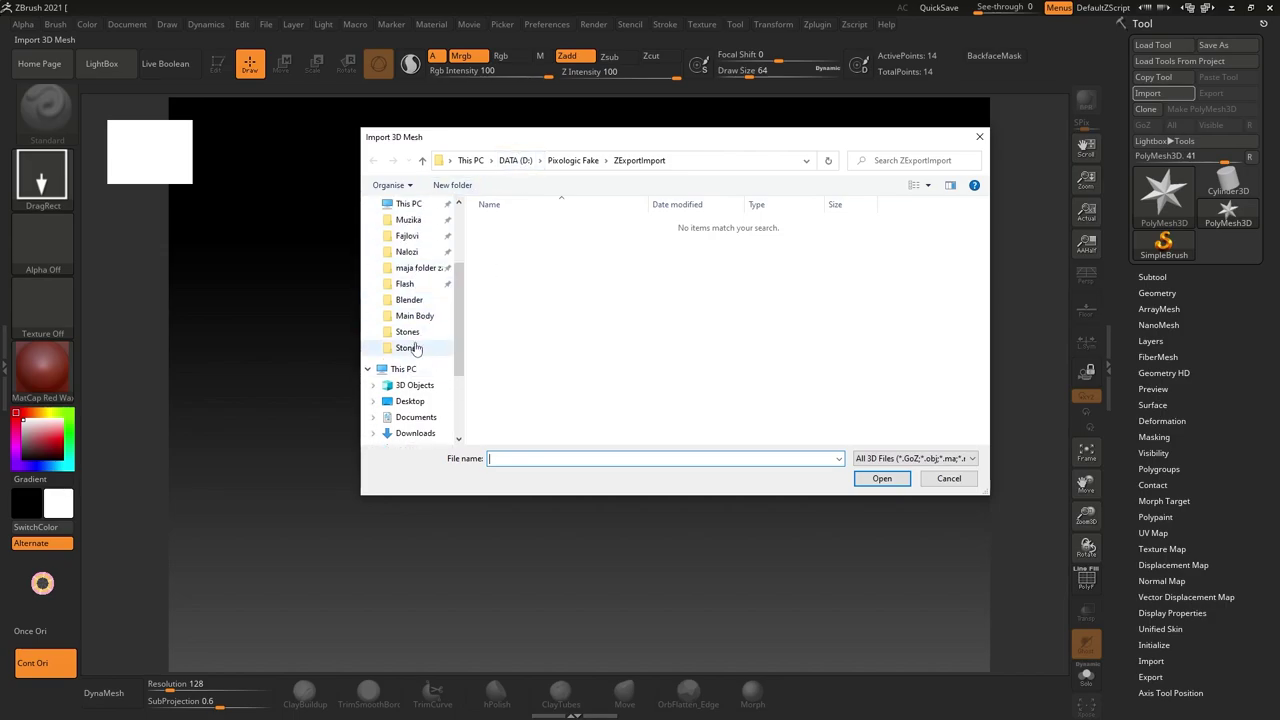
pyautogui.click(412, 332)
pyautogui.click(643, 160)
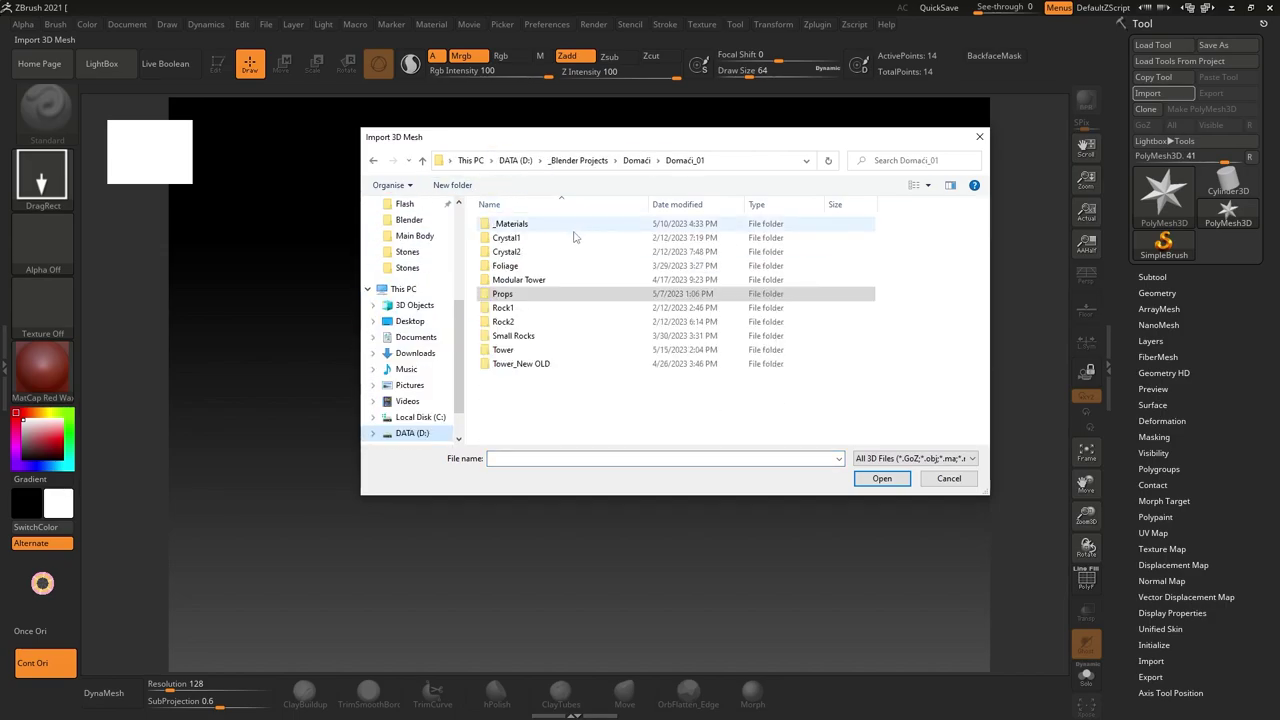
pyautogui.doubleClick(508, 349)
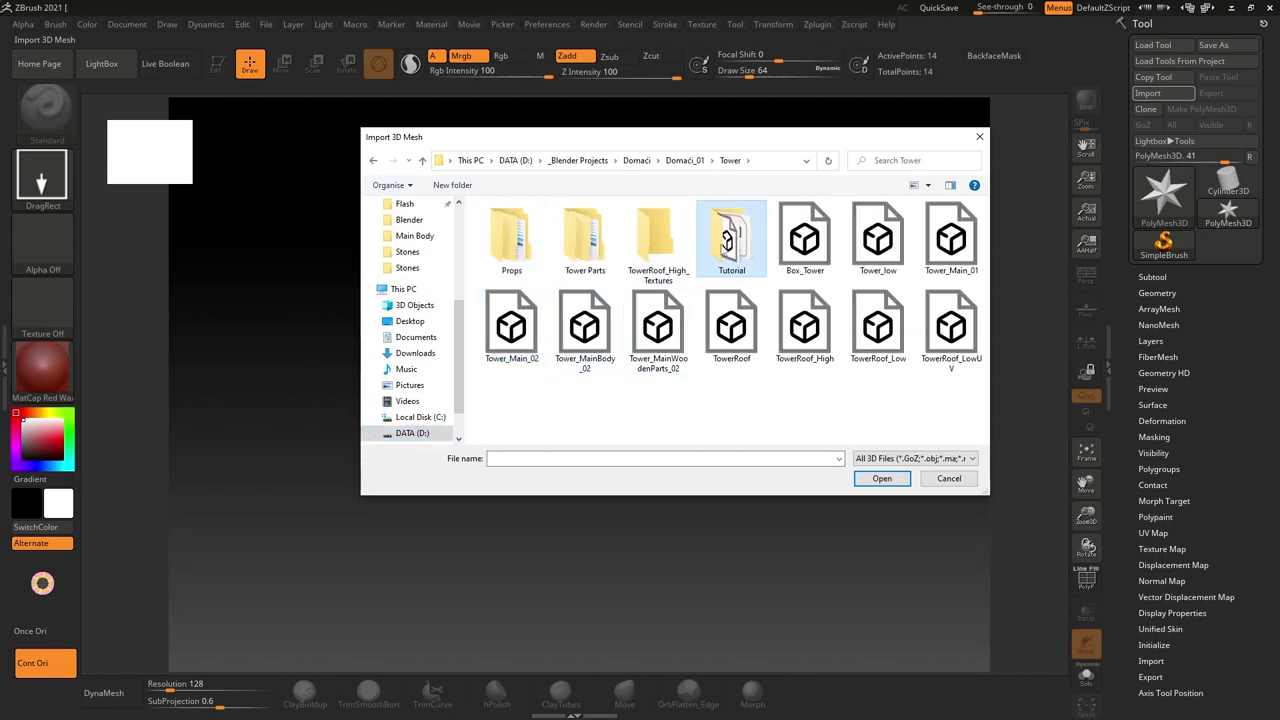
pyautogui.doubleClick(730, 235)
pyautogui.click(524, 252)
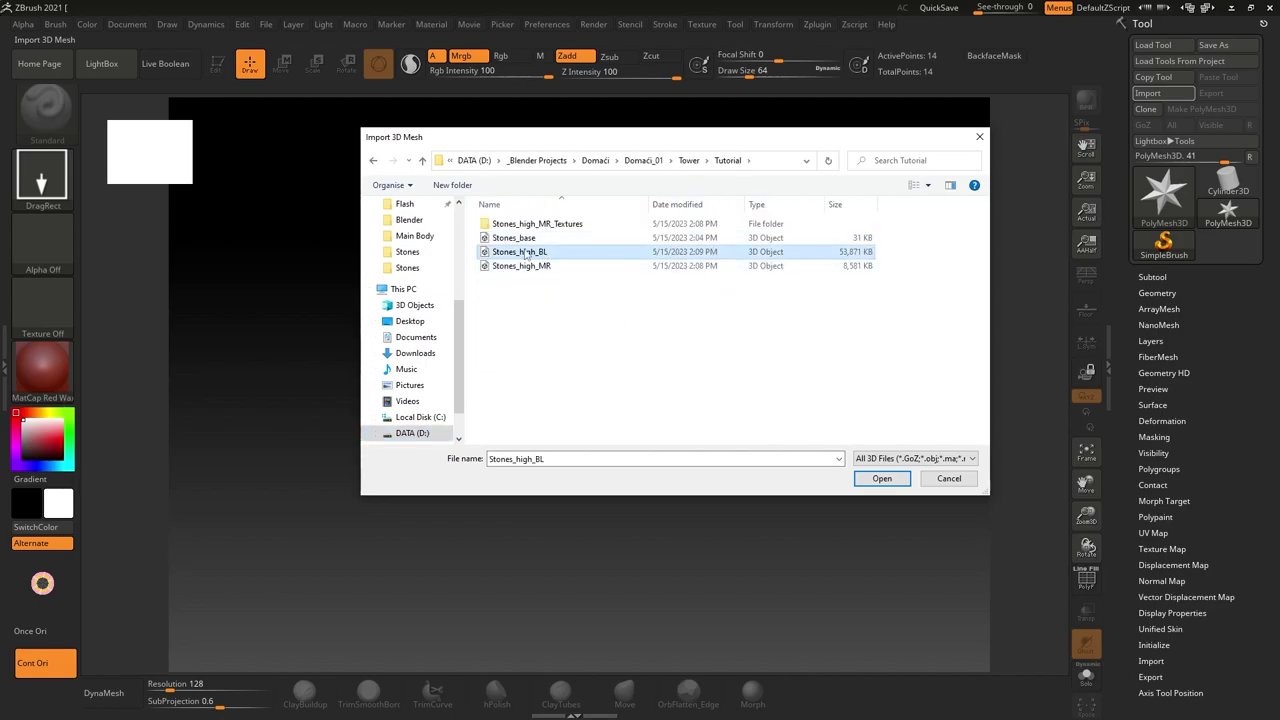
pyautogui.click(870, 478)
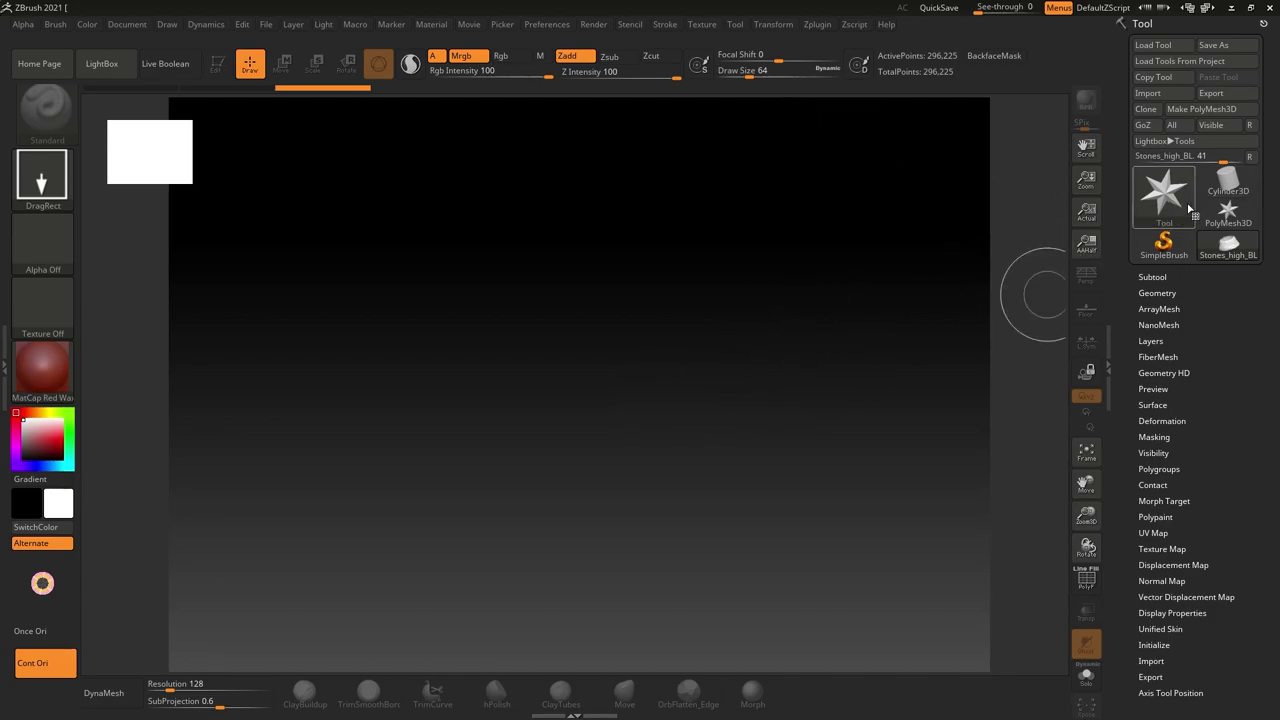
pyautogui.moveTo(1160, 201)
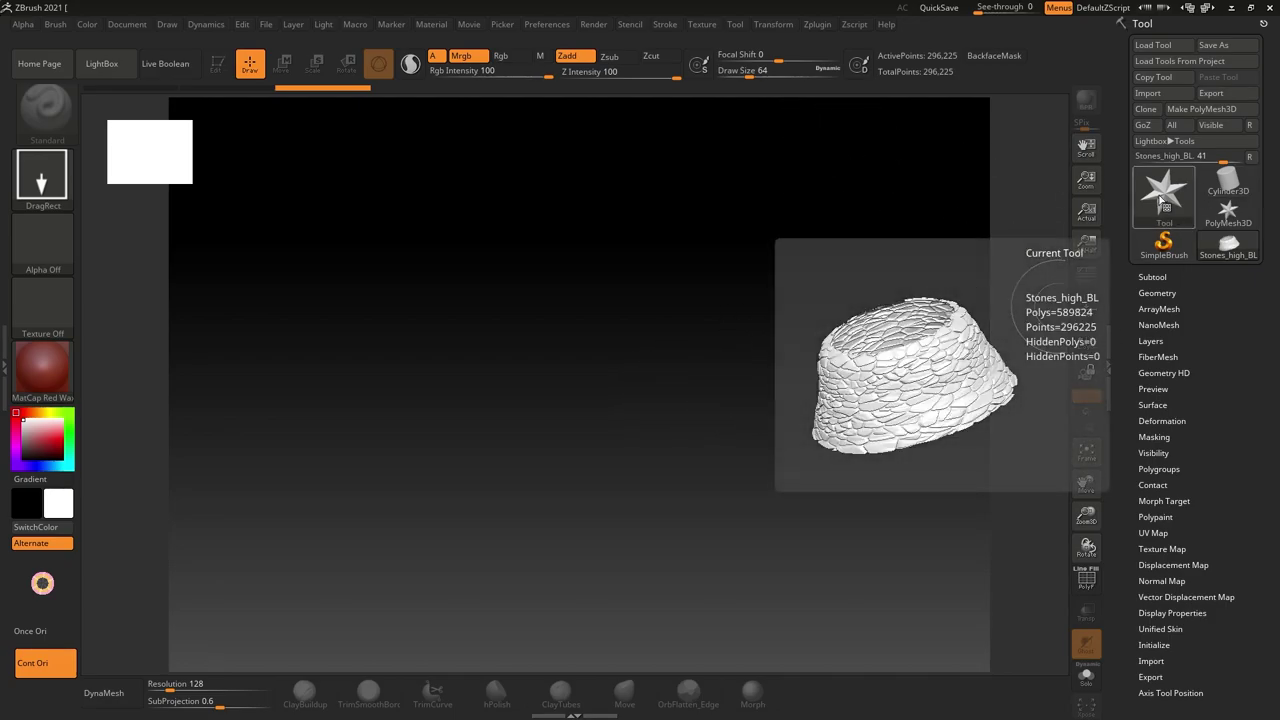
pyautogui.moveTo(560, 371); pyautogui.dragTo(549, 641)
pyautogui.hotkey('ctrl', 'n')
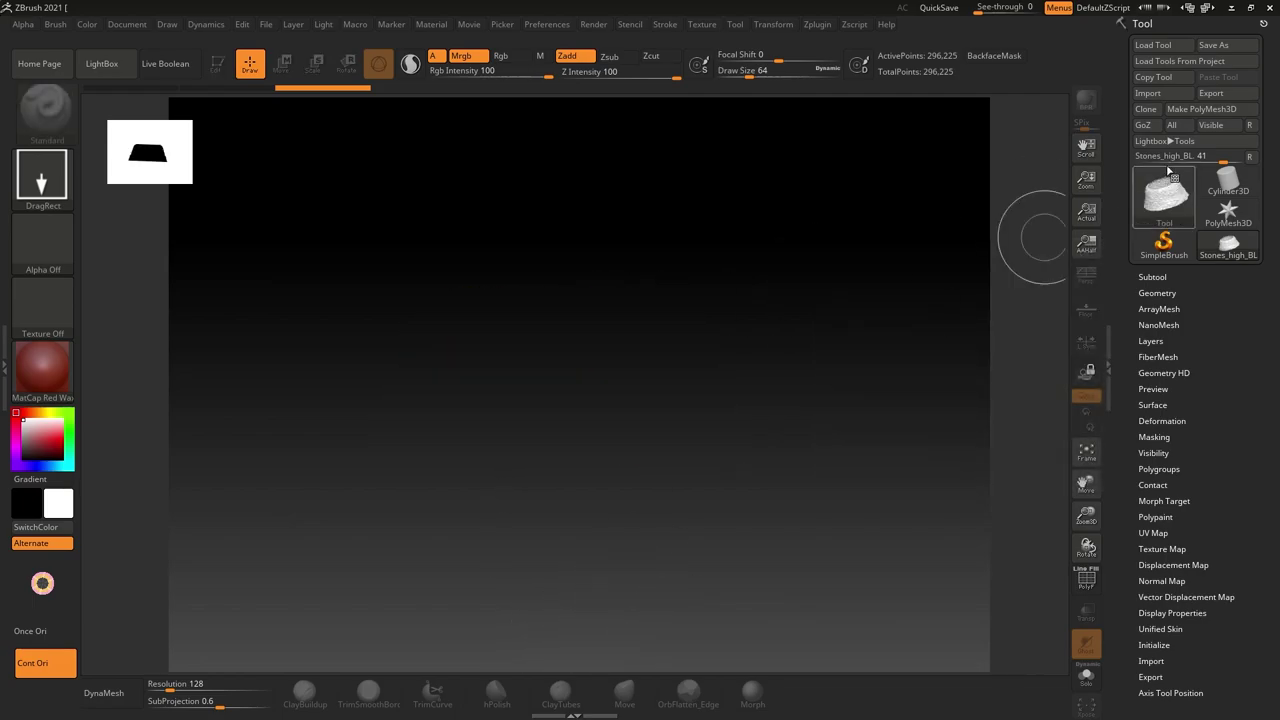
# Convert the imported stone mesh to a PolyMesh3D, draw it on the canvas and enter Edit mode
pyautogui.click(1207, 109)
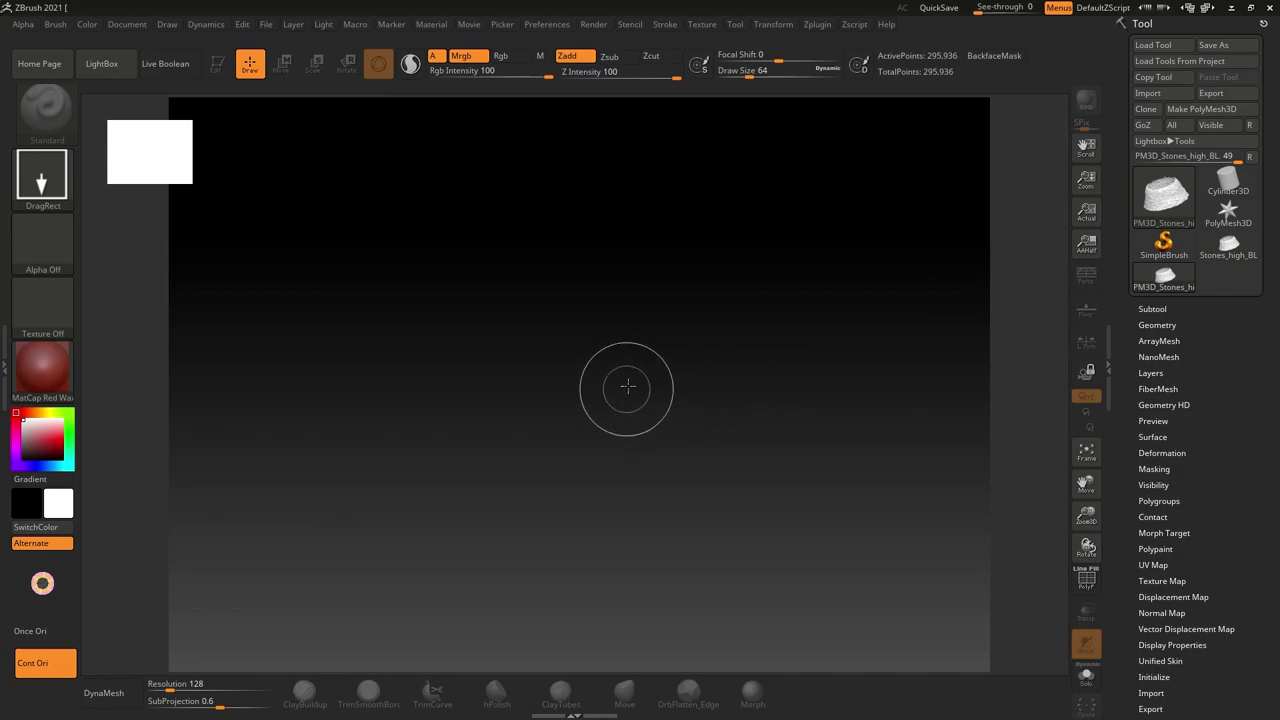
pyautogui.moveTo(623, 391); pyautogui.dragTo(607, 715)
pyautogui.press('t')
pyautogui.moveTo(411, 360)
pyautogui.mouseDown()
pyautogui.moveTo(440, 315)
pyautogui.moveTo(489, 347)
pyautogui.moveTo(574, 343)
pyautogui.mouseUp()
pyautogui.moveTo(706, 326)
pyautogui.mouseDown()
pyautogui.moveTo(503, 186)
pyautogui.moveTo(533, 343)
pyautogui.moveTo(560, 355)
pyautogui.moveTo(600, 337)
pyautogui.moveTo(463, 380)
pyautogui.moveTo(586, 306)
pyautogui.moveTo(571, 371)
pyautogui.moveTo(439, 386)
pyautogui.moveTo(717, 383)
pyautogui.moveTo(720, 331)
pyautogui.moveTo(622, 373)
pyautogui.moveTo(634, 283)
pyautogui.moveTo(709, 359)
pyautogui.moveTo(627, 398)
pyautogui.mouseUp()
pyautogui.moveTo(627, 398)
pyautogui.keyDown('ctrl'); pyautogui.mouseDown(button='right')
pyautogui.moveTo(604, 374)
pyautogui.moveTo(606, 386)
pyautogui.mouseUp(button='right'); pyautogui.keyUp('ctrl')
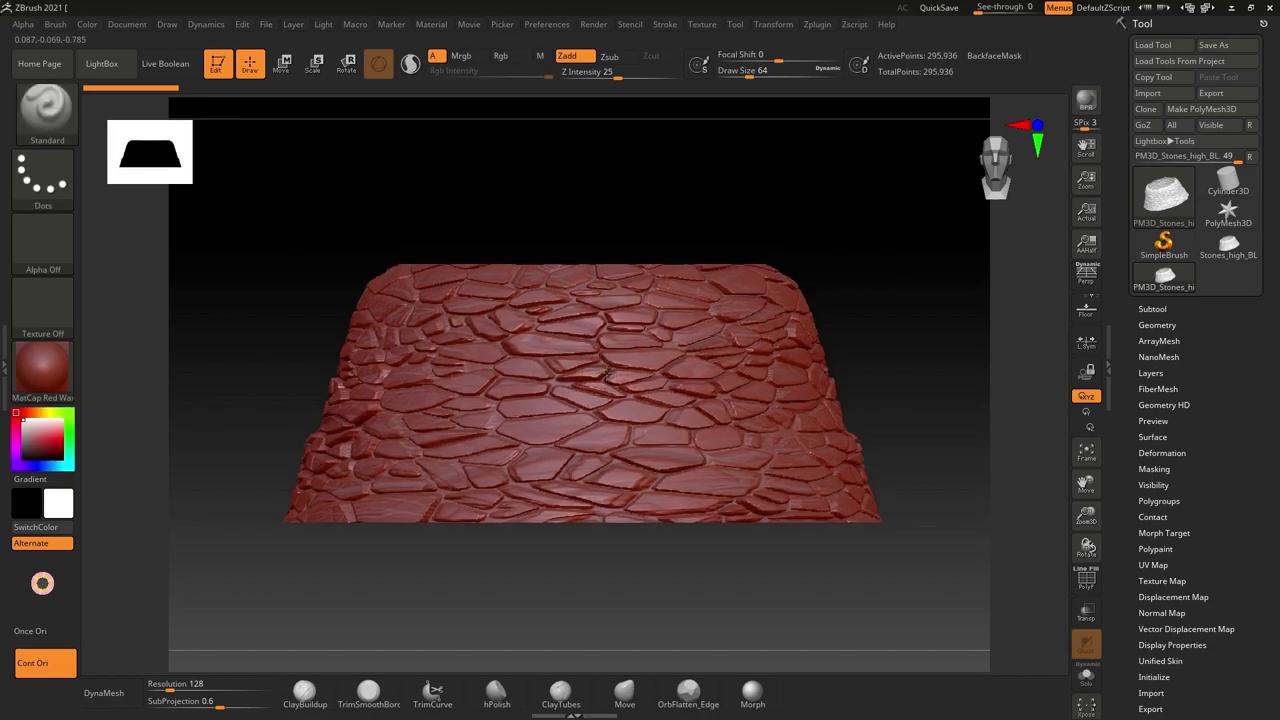
# Pre-process the current stone mesh in Decimation Master with Keep UVs enabled
pyautogui.click(816, 26)
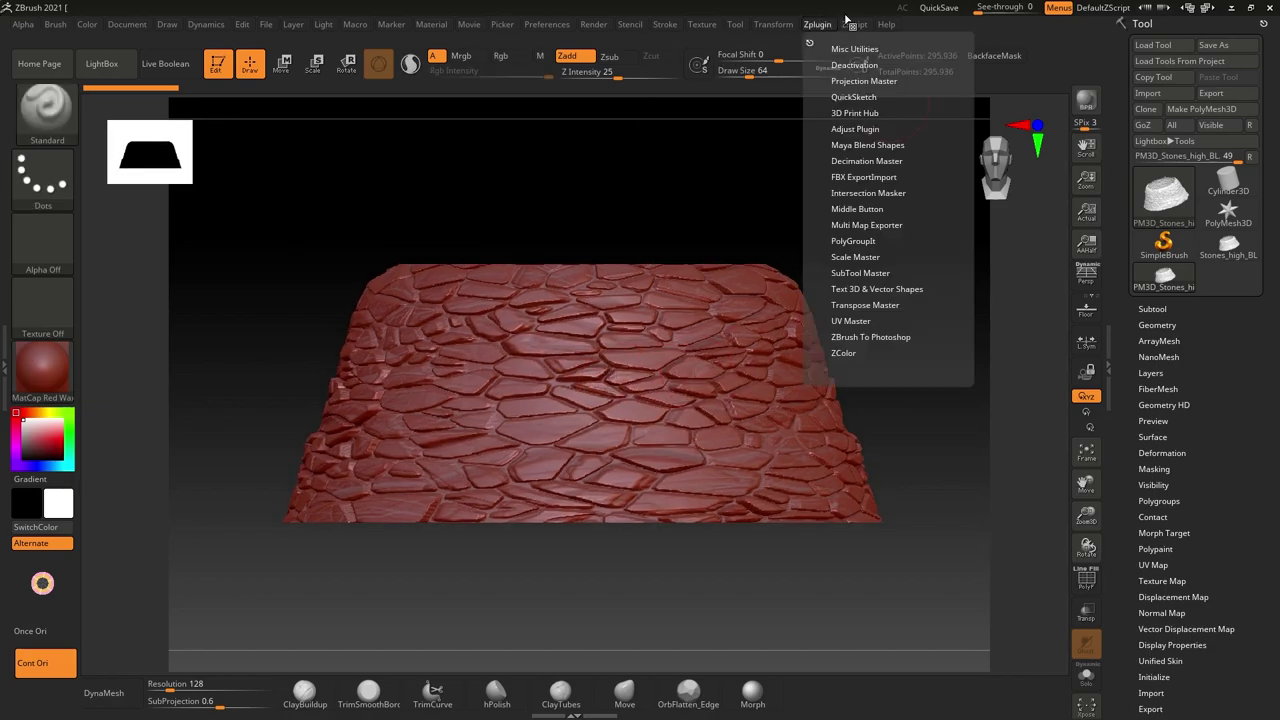
pyautogui.click(815, 38)
pyautogui.click(815, 35)
pyautogui.click(866, 161)
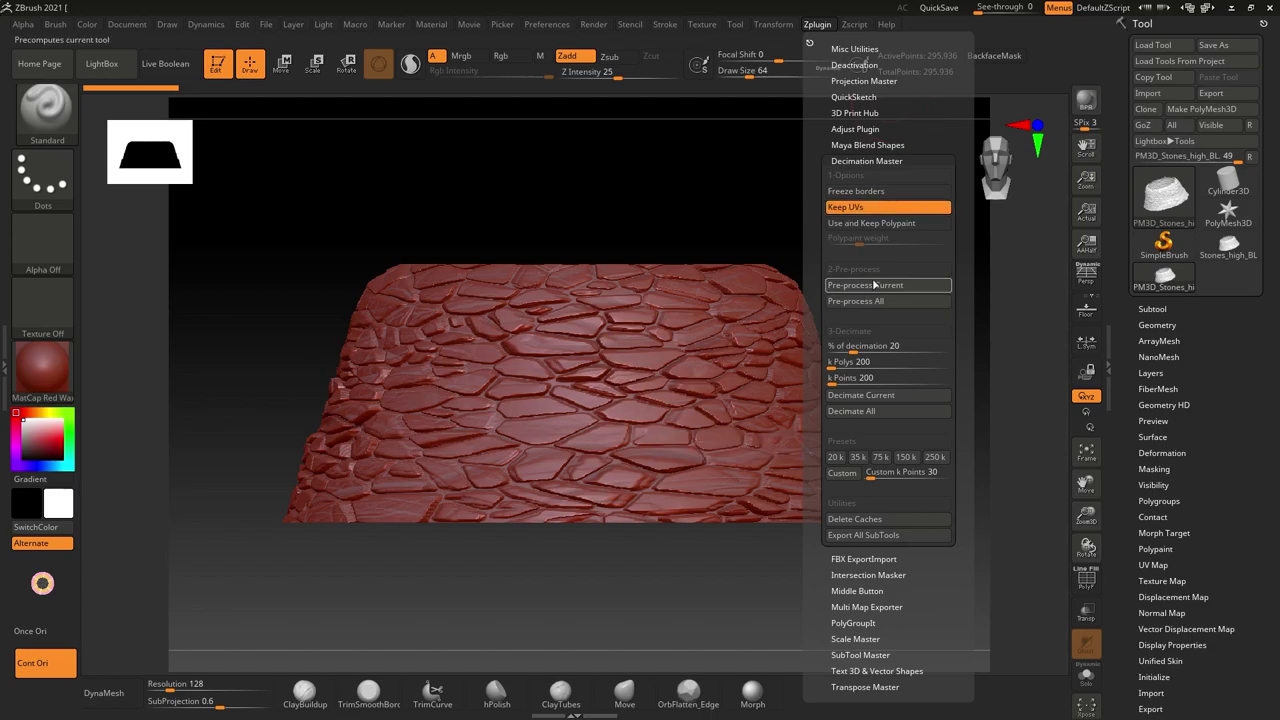
pyautogui.click(817, 24)
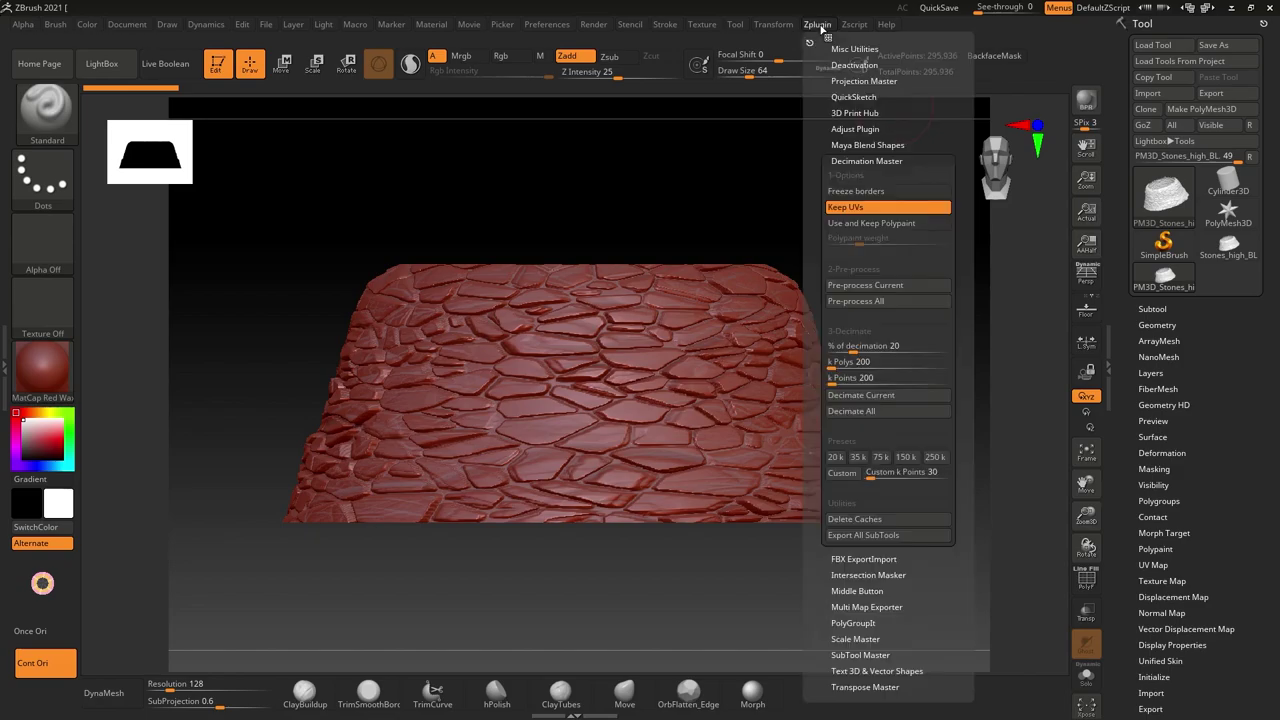
pyautogui.click(880, 286)
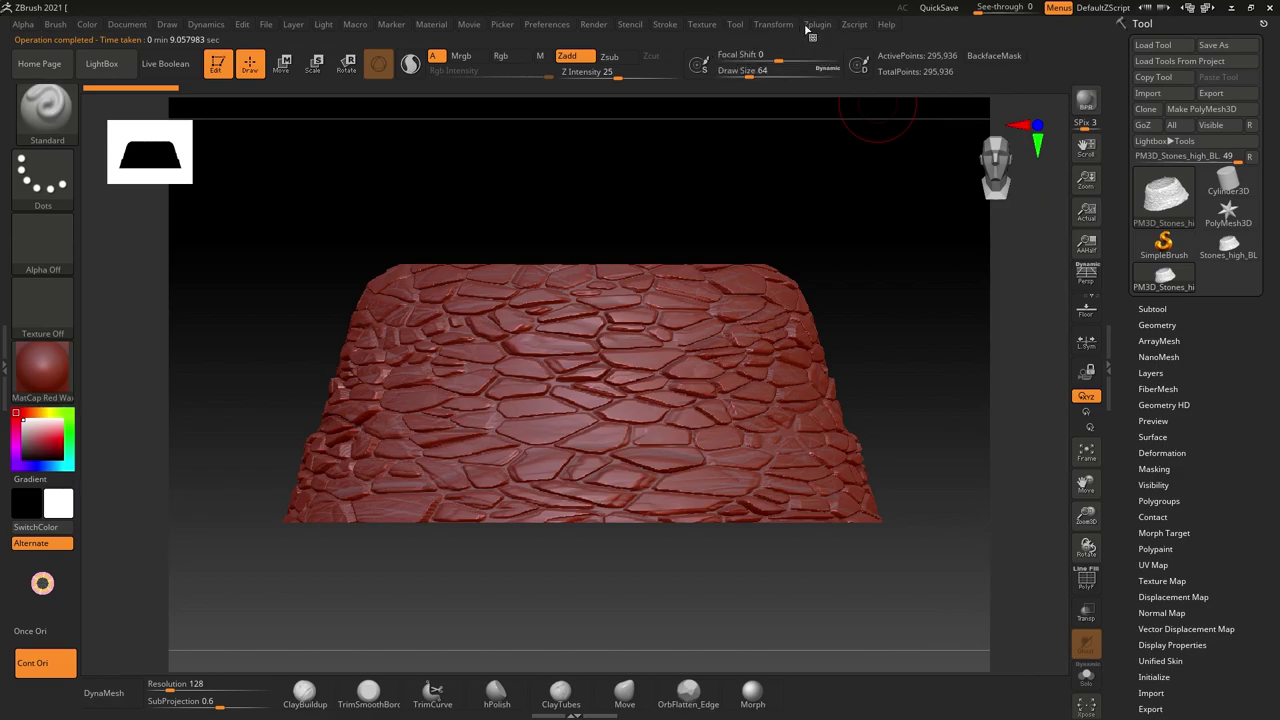
# Set the decimation percentage to 4 and decimate the stone mesh
pyautogui.moveTo(813, 27)
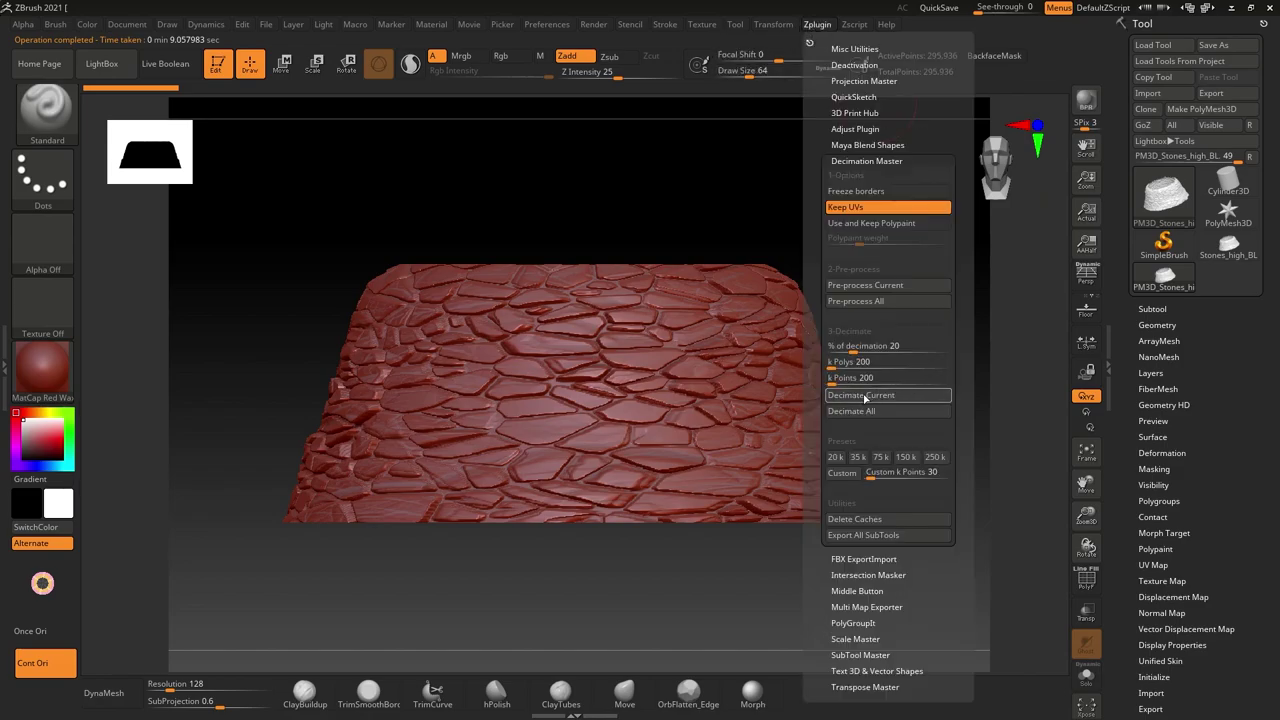
pyautogui.click(893, 347)
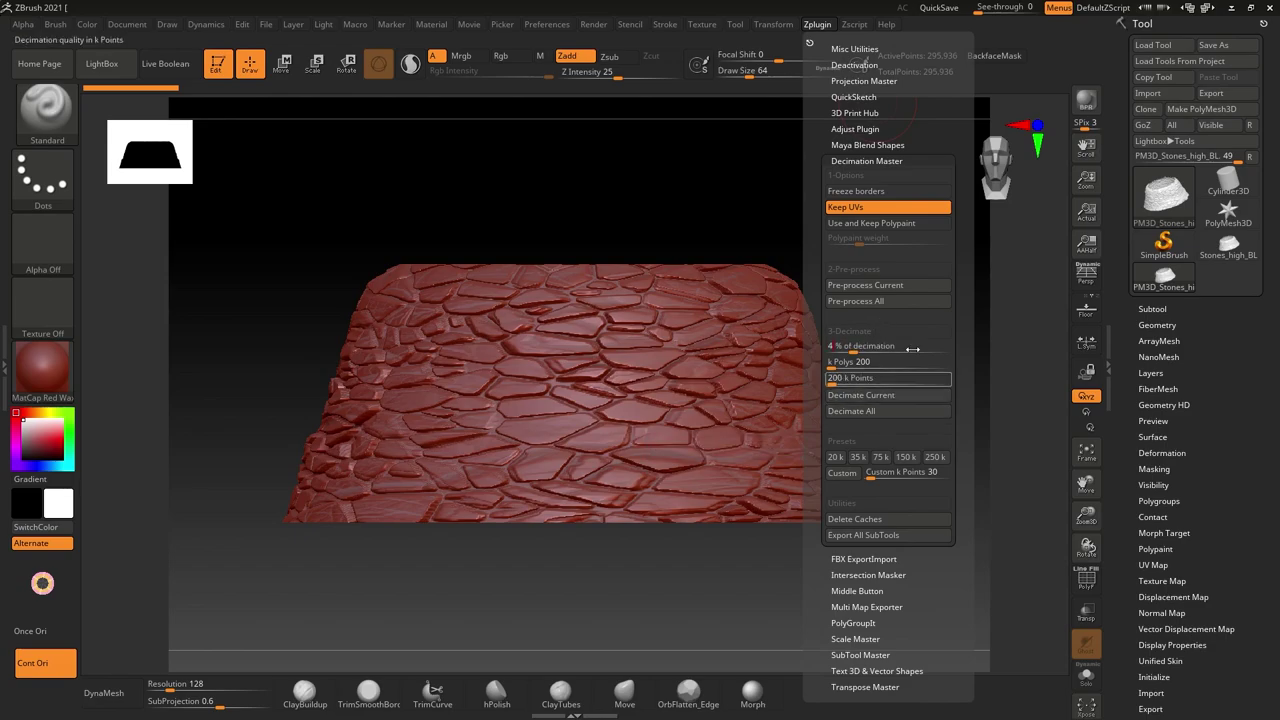
pyautogui.click(876, 413)
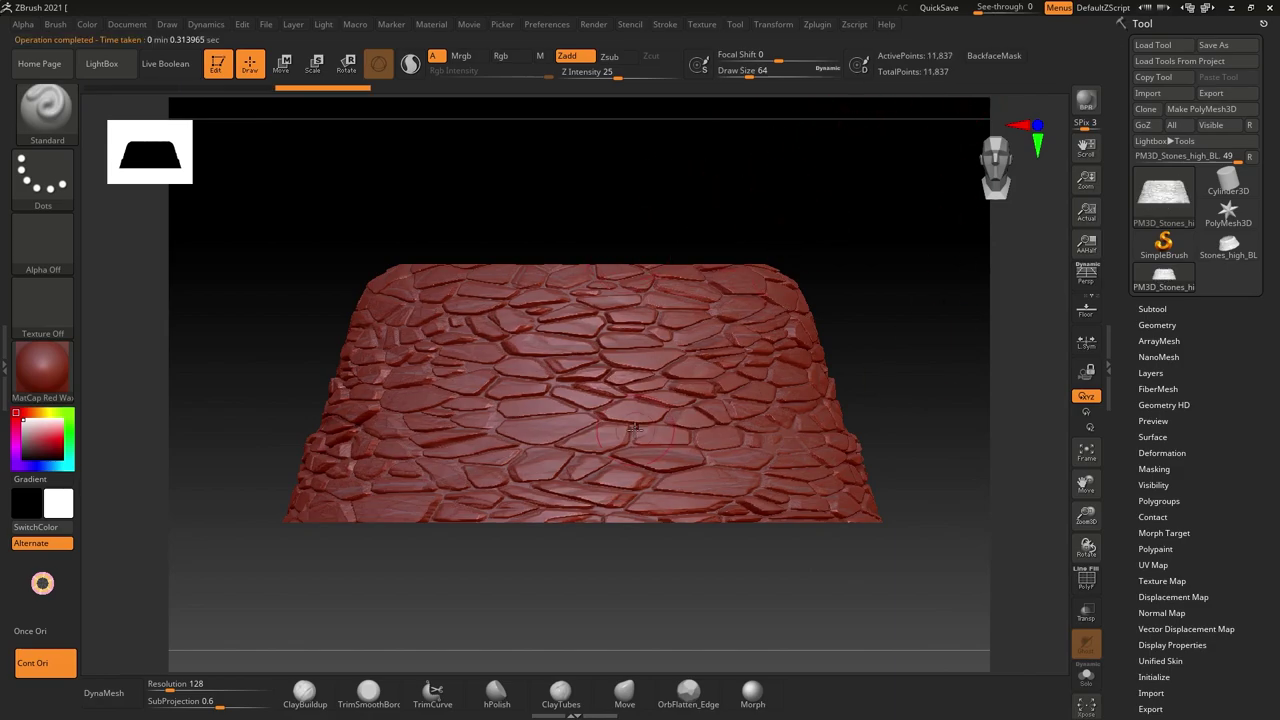
# Export the decimated stone mesh to the Tutorial folder in OBJ format as Stones_low_ZB
pyautogui.moveTo(436, 252); pyautogui.dragTo(498, 313)
pyautogui.moveTo(458, 315)
pyautogui.keyDown('ctrl'); pyautogui.mouseDown(button='right')
pyautogui.moveTo(577, 366)
pyautogui.moveTo(585, 271)
pyautogui.moveTo(549, 313)
pyautogui.moveTo(618, 273)
pyautogui.moveTo(516, 330)
pyautogui.moveTo(520, 295)
pyautogui.moveTo(508, 312)
pyautogui.moveTo(520, 336)
pyautogui.mouseUp(button='right'); pyautogui.keyUp('ctrl')
pyautogui.moveTo(702, 336); pyautogui.dragTo(569, 366, button='right')
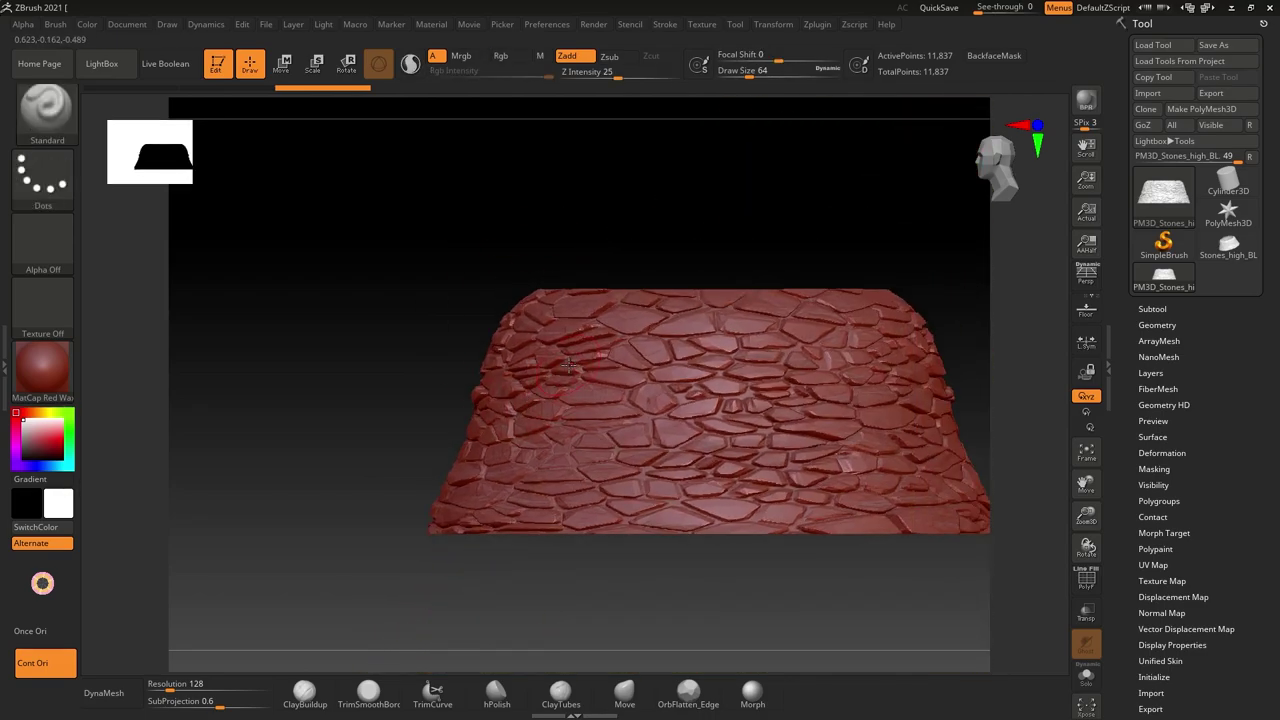
pyautogui.moveTo(567, 366); pyautogui.dragTo(676, 398, button='right')
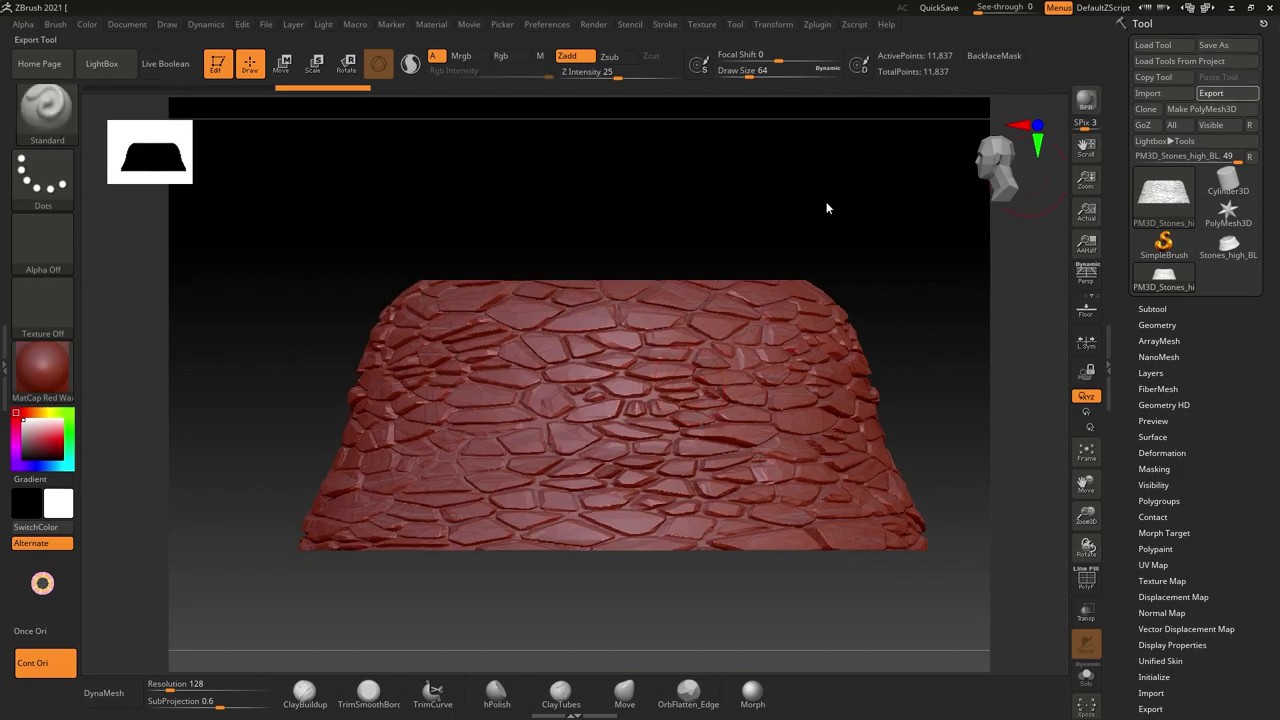
pyautogui.moveTo(620, 141); pyautogui.dragTo(637, 129)
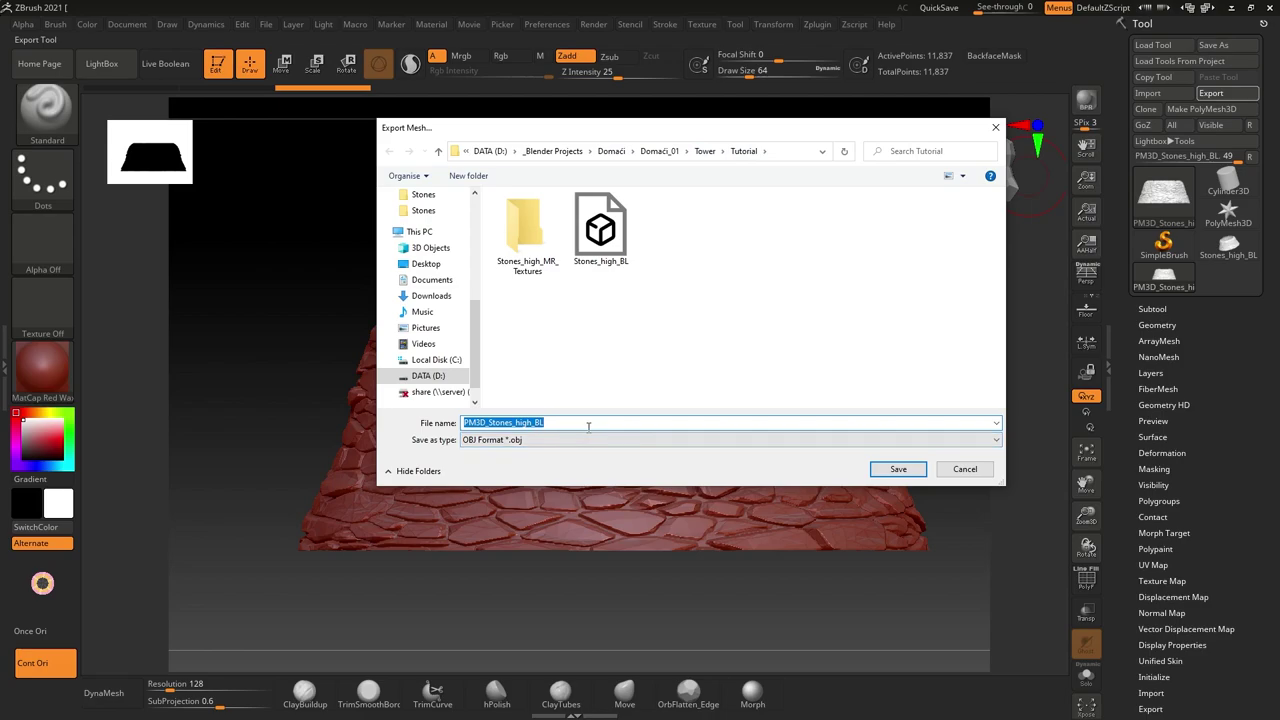
pyautogui.write('Stones_low_ZB')
pyautogui.click(898, 469)
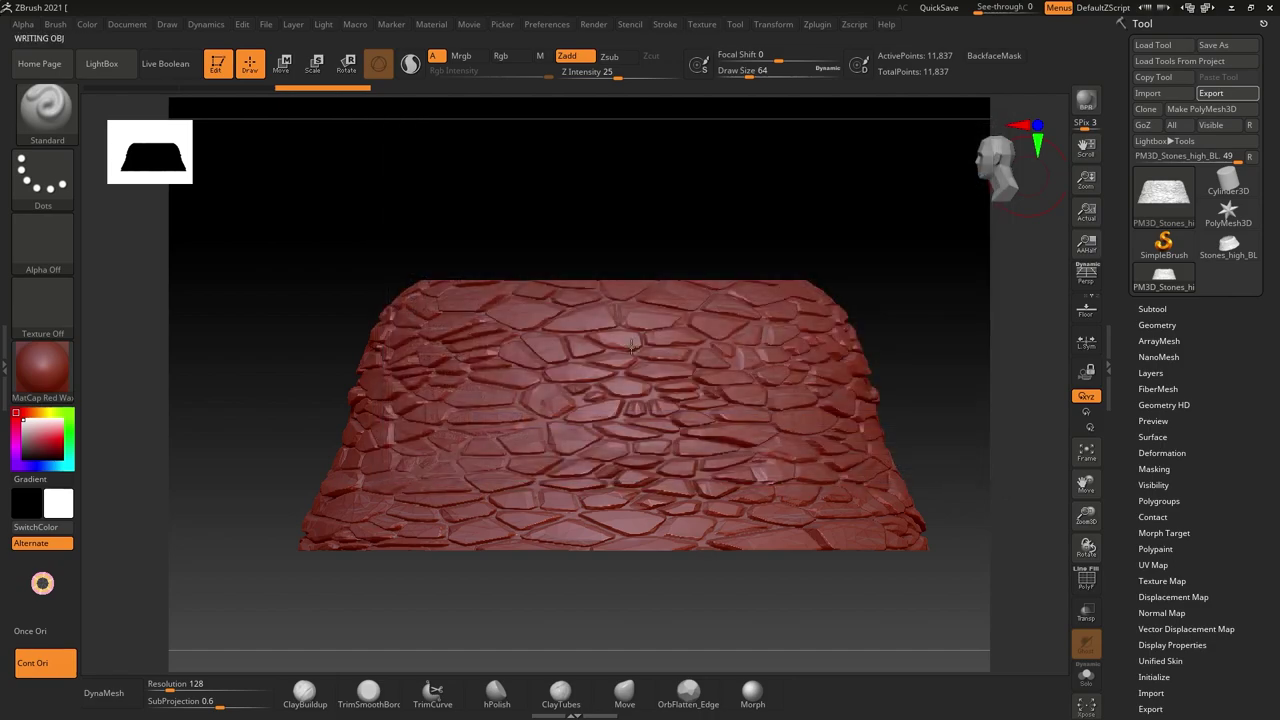
pyautogui.moveTo(545, 387); pyautogui.dragTo(620, 394, button='right')
pyautogui.keyDown('alt'); pyautogui.moveTo(430, 385); pyautogui.dragTo(580, 375, button='right'); pyautogui.keyUp('alt')
pyautogui.moveTo(580, 375)
pyautogui.keyDown('ctrl'); pyautogui.mouseDown(button='right')
pyautogui.moveTo(582, 351)
pyautogui.moveTo(648, 328)
pyautogui.mouseUp(button='right'); pyautogui.keyUp('ctrl')
pyautogui.moveTo(648, 328)
pyautogui.keyDown('ctrl'); pyautogui.mouseDown(button='right')
pyautogui.moveTo(600, 310)
pyautogui.moveTo(566, 322)
pyautogui.mouseUp(button='right'); pyautogui.keyUp('ctrl')
pyautogui.keyDown('alt'); pyautogui.moveTo(566, 322); pyautogui.dragTo(557, 330, button='right'); pyautogui.keyUp('alt')
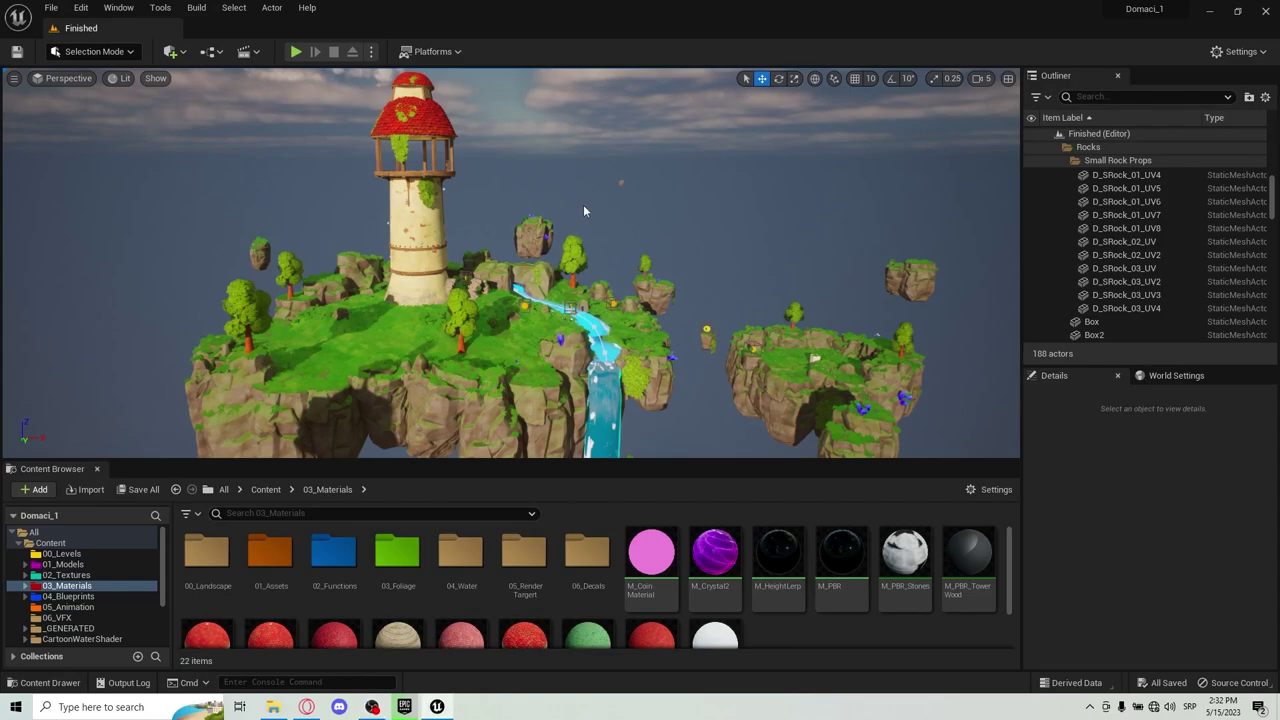
# Switch to the Unreal Engine level Finished and examine the stonework at the tower's base up close
pyautogui.moveTo(586, 233); pyautogui.dragTo(568, 176, button='right')
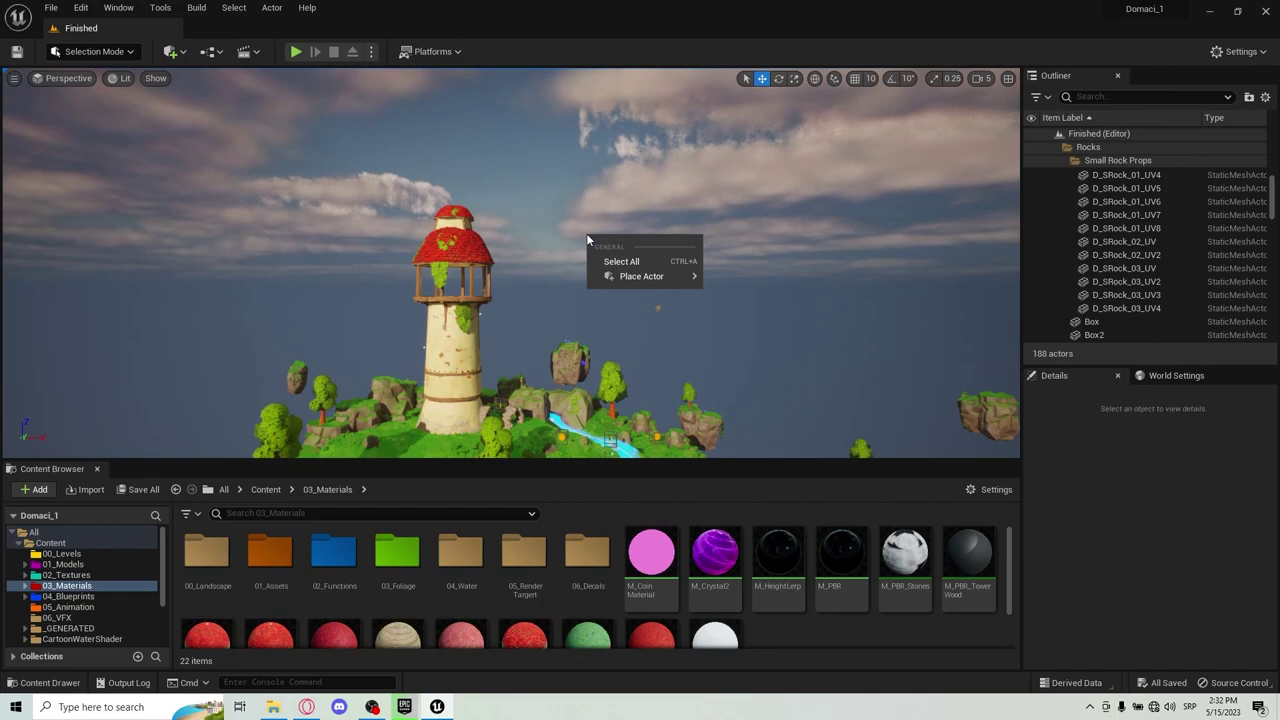
pyautogui.moveTo(457, 247); pyautogui.dragTo(457, 247, button='right')
pyautogui.click(455, 352)
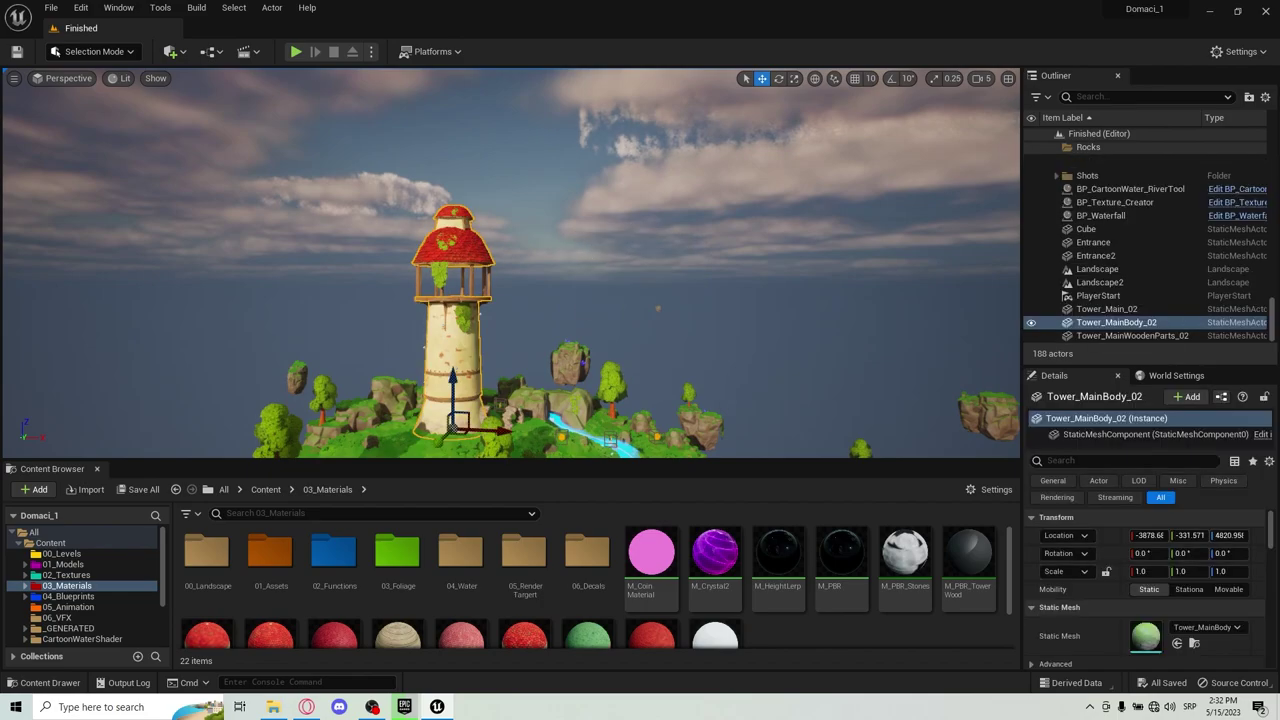
pyautogui.moveTo(455, 352); pyautogui.dragTo(610, 424, button='right')
pyautogui.press('w')
pyautogui.press('w')
pyautogui.press('Escape')
pyautogui.press('w')
pyautogui.press('s')
pyautogui.press('w')
pyautogui.moveTo(425, 395); pyautogui.dragTo(427, 221, button='right')
pyautogui.moveTo(520, 197); pyautogui.dragTo(566, 226, button='right')
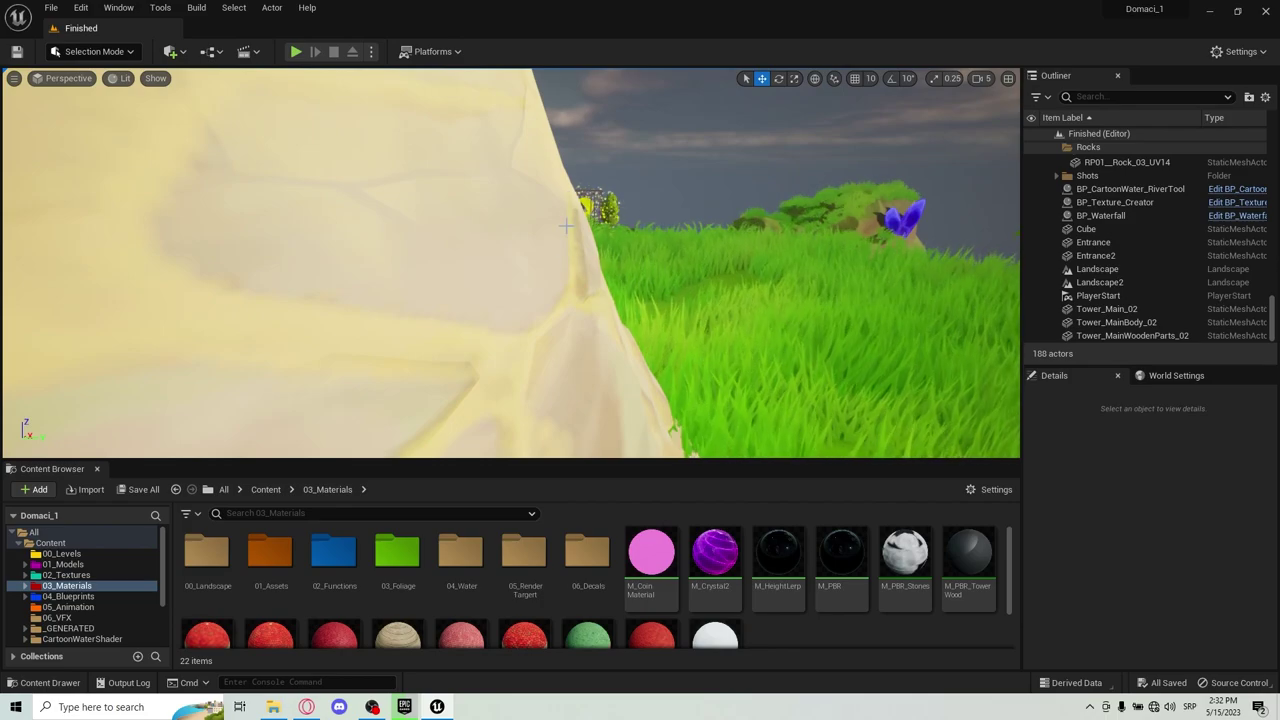
pyautogui.moveTo(566, 226); pyautogui.dragTo(614, 237, button='right')
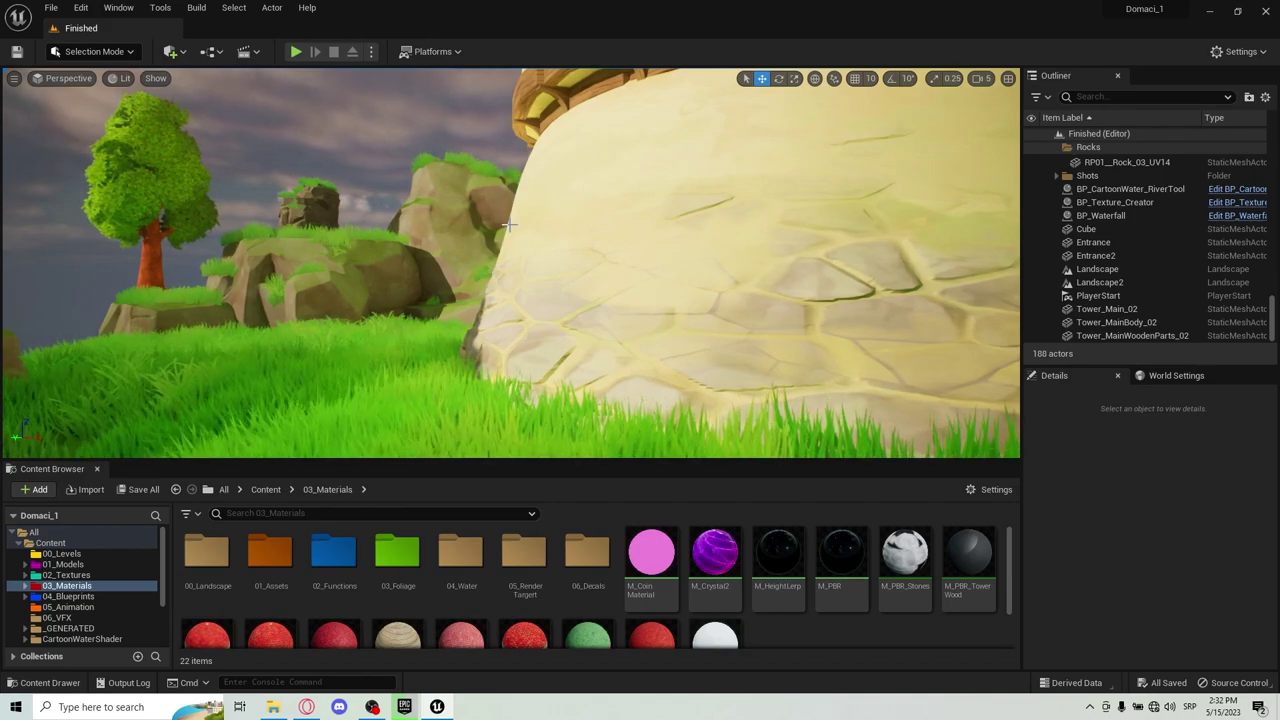
pyautogui.moveTo(498, 305); pyautogui.dragTo(593, 304, button='right')
# Examine the red tiles of the tower's main roof from close up and from a distance
pyautogui.moveTo(594, 358); pyautogui.dragTo(594, 358, button='right')
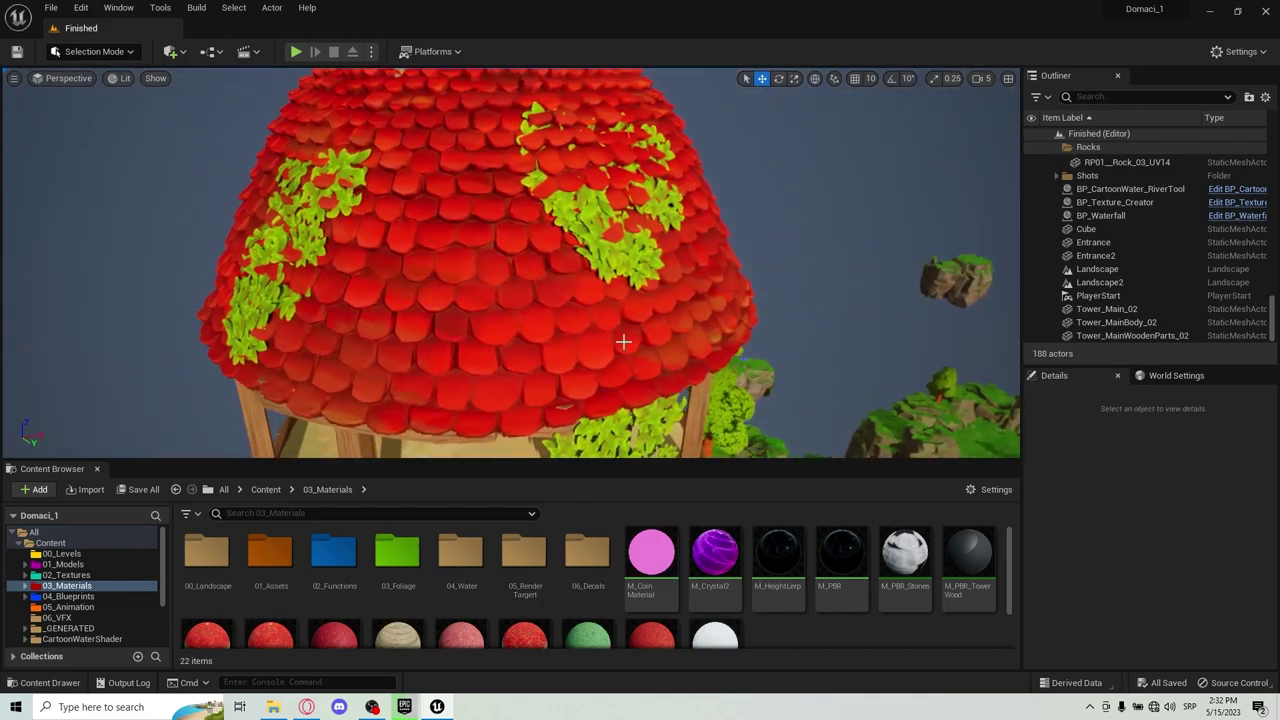
pyautogui.moveTo(494, 249); pyautogui.dragTo(494, 249, button='right')
pyautogui.moveTo(759, 276); pyautogui.dragTo(759, 276, button='right')
pyautogui.moveTo(603, 240); pyautogui.dragTo(603, 240, button='right')
pyautogui.moveTo(529, 152); pyautogui.dragTo(529, 152, button='right')
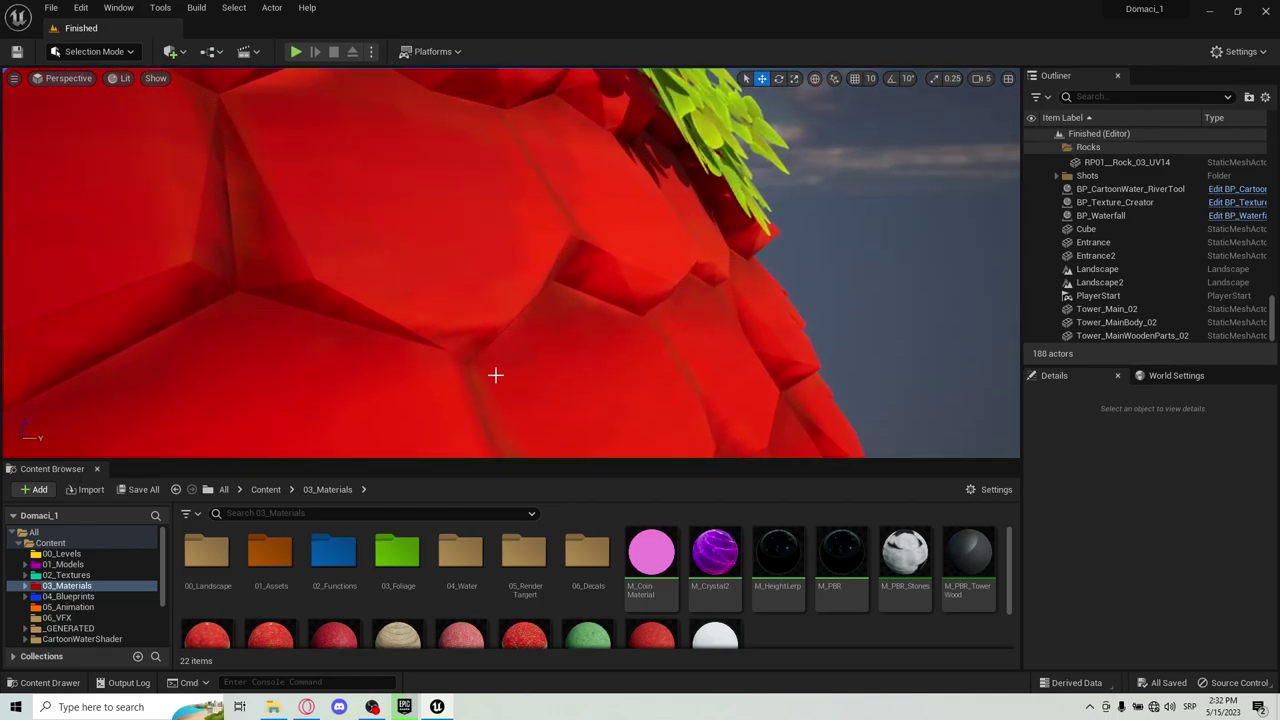
pyautogui.moveTo(437, 286); pyautogui.dragTo(437, 286, button='right')
pyautogui.moveTo(443, 131); pyautogui.dragTo(443, 131, button='right')
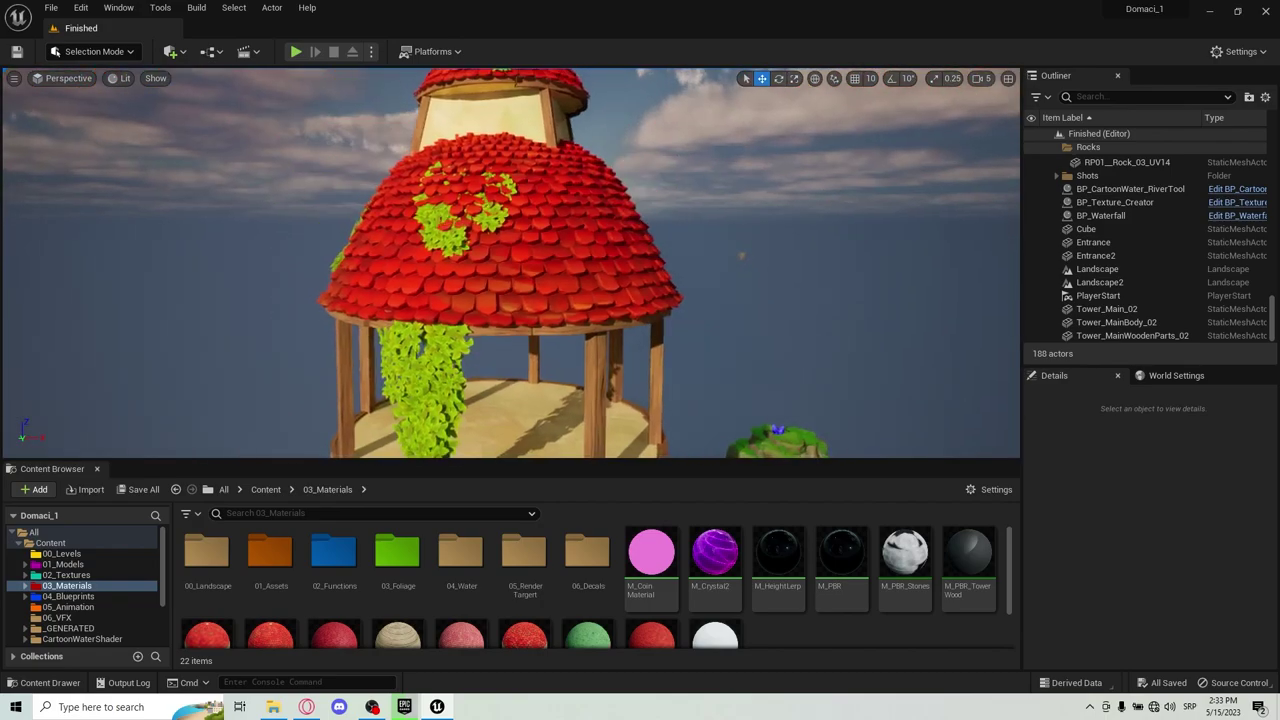
pyautogui.moveTo(584, 163); pyautogui.dragTo(584, 162, button='right')
pyautogui.moveTo(488, 261); pyautogui.dragTo(488, 261, button='right')
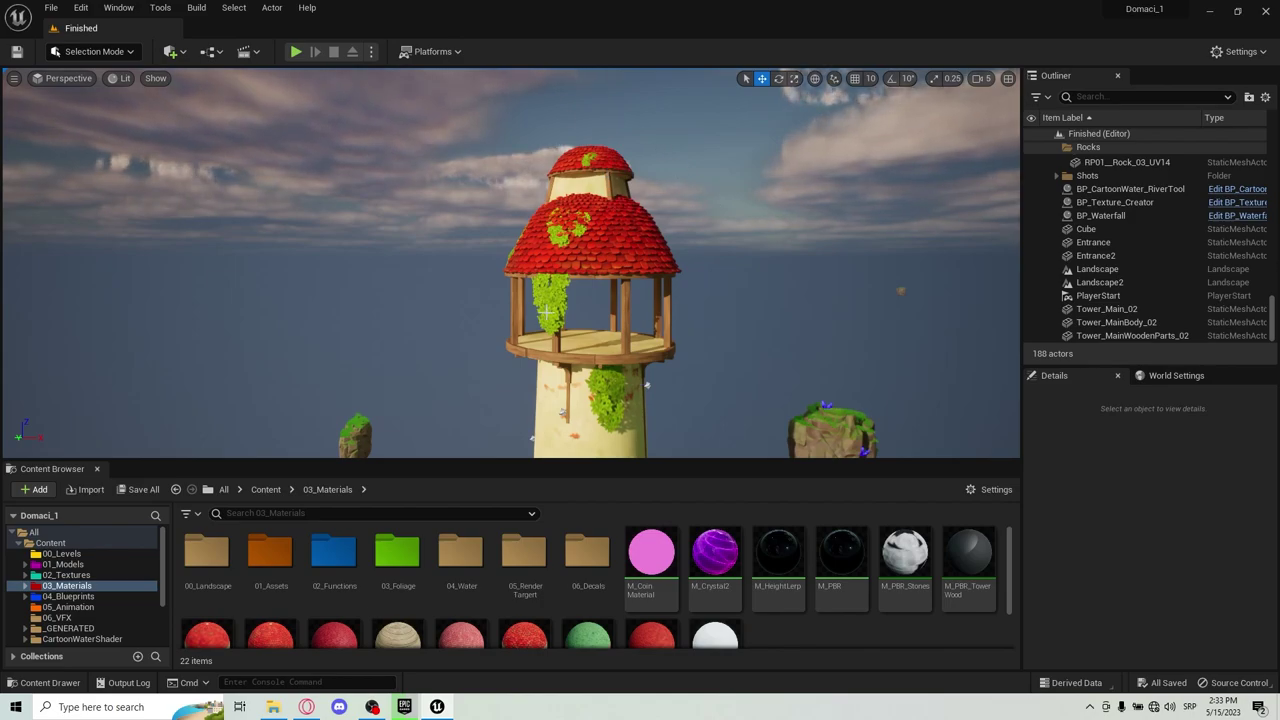
# Inspect the roof tiles' silhouette along the roof edge and compare it with the tower seen from farther away
pyautogui.scroll(10, 503, 301)
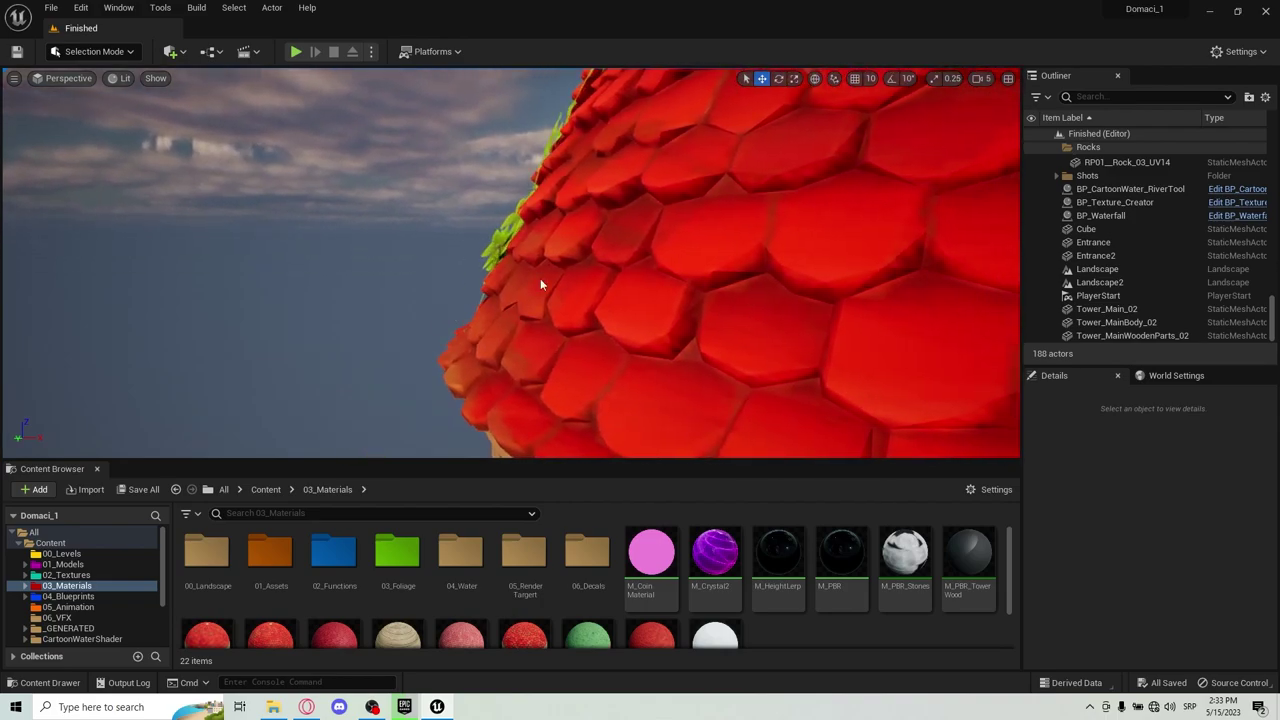
pyautogui.moveTo(540, 280); pyautogui.dragTo(490, 280, button='right')
pyautogui.press('s')
pyautogui.press('s')
pyautogui.moveTo(570, 245); pyautogui.dragTo(510, 217, button='right')
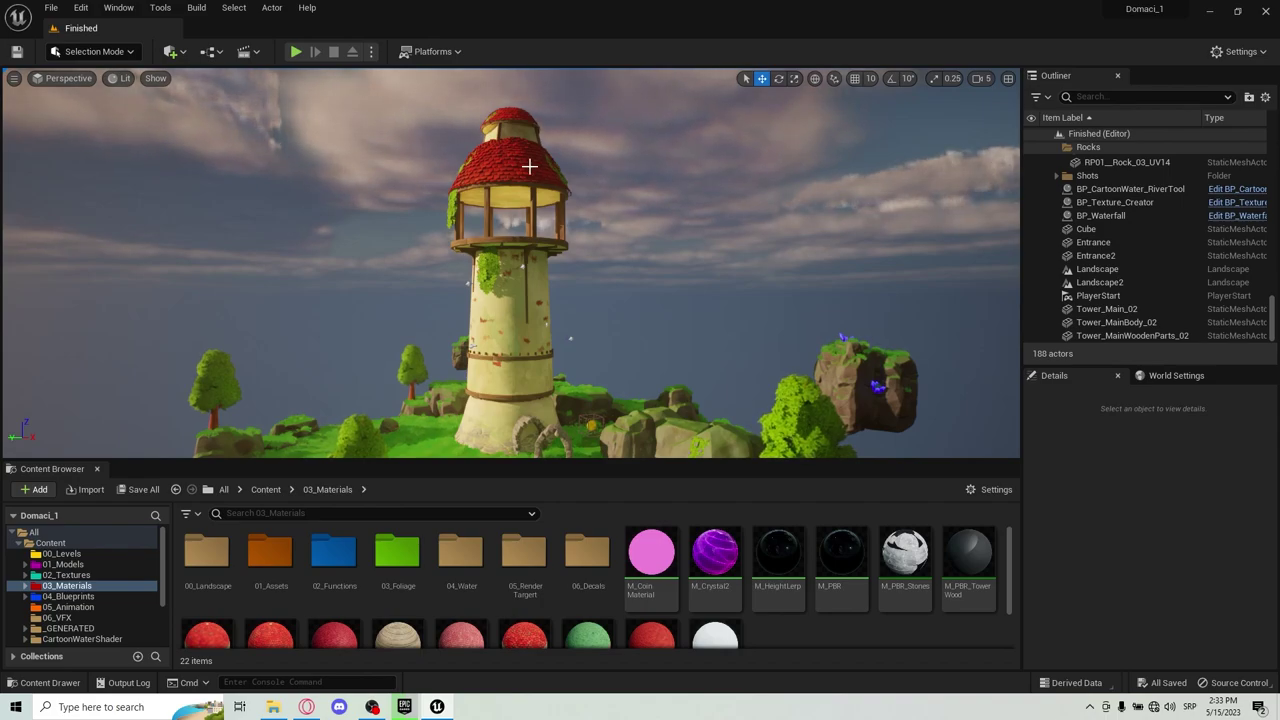
pyautogui.moveTo(529, 165); pyautogui.dragTo(619, 127, button='right')
pyautogui.press('w')
pyautogui.moveTo(606, 182); pyautogui.dragTo(630, 213, button='right')
pyautogui.press('w')
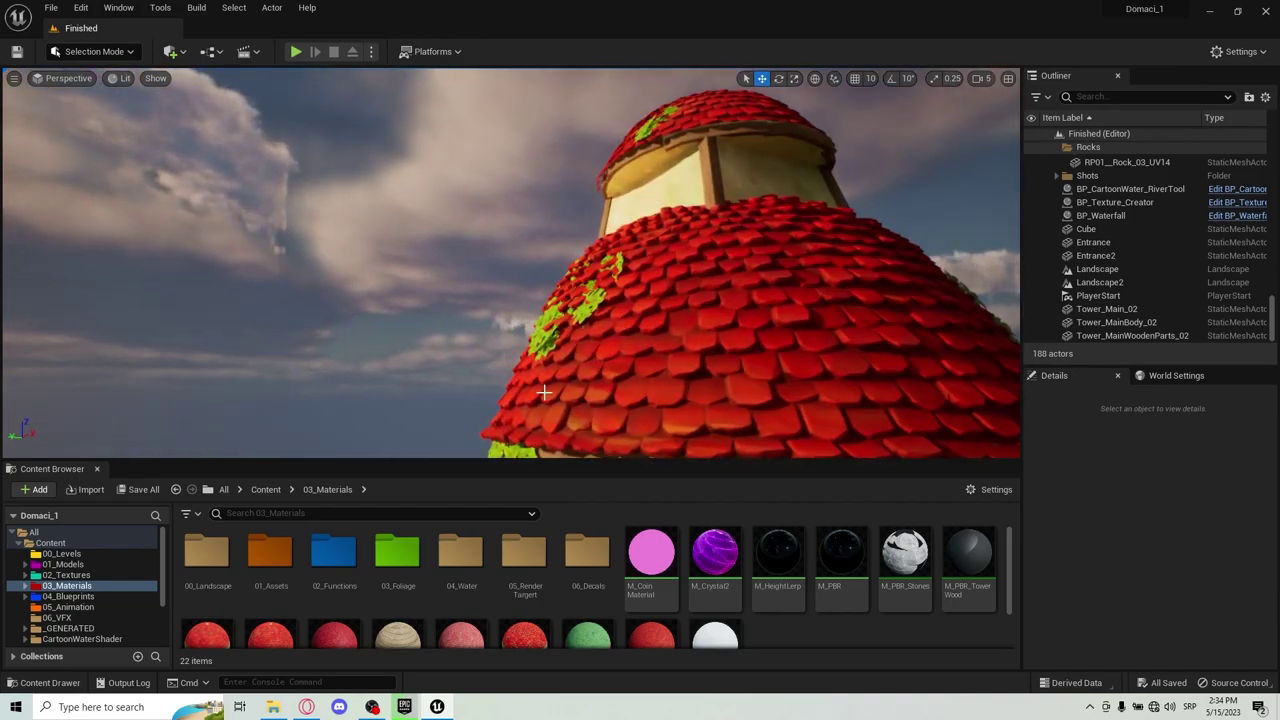
pyautogui.scroll(-6, 548, 340)
pyautogui.scroll(-2, 593, 305)
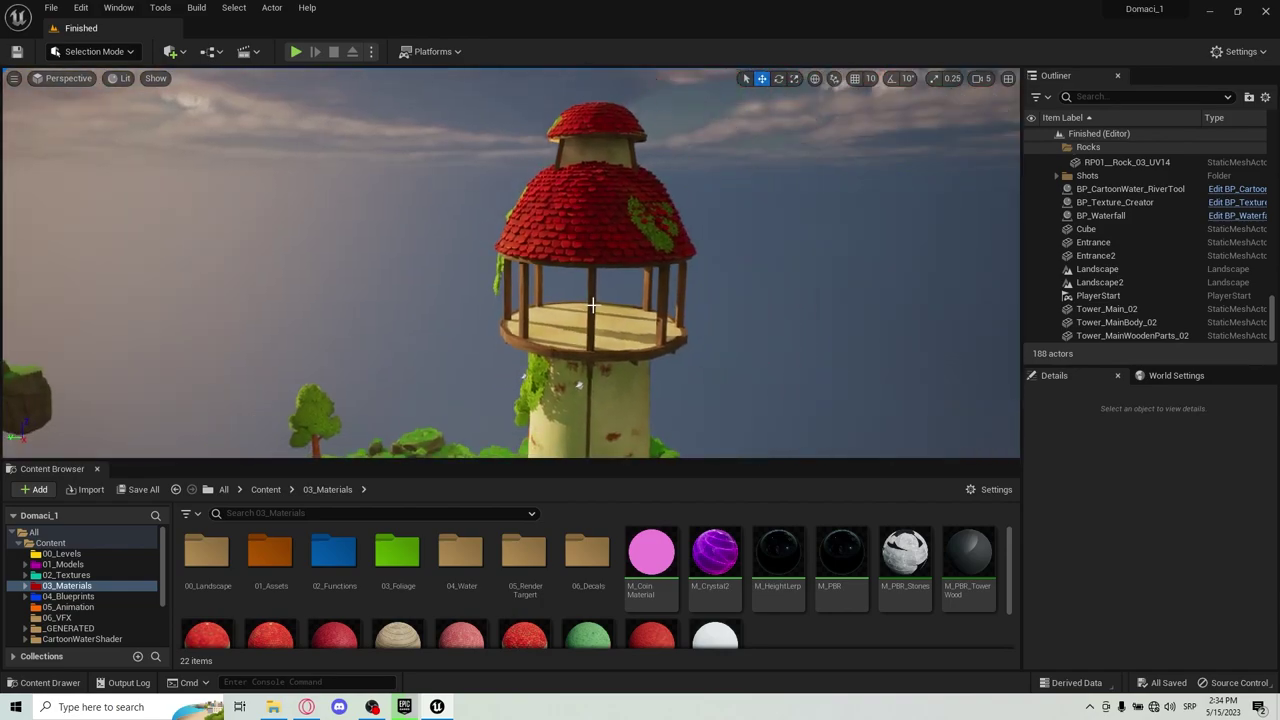
# Select the ivy on the roof and then the roof, clear the selection, and view the whole tower island
pyautogui.click(662, 249)
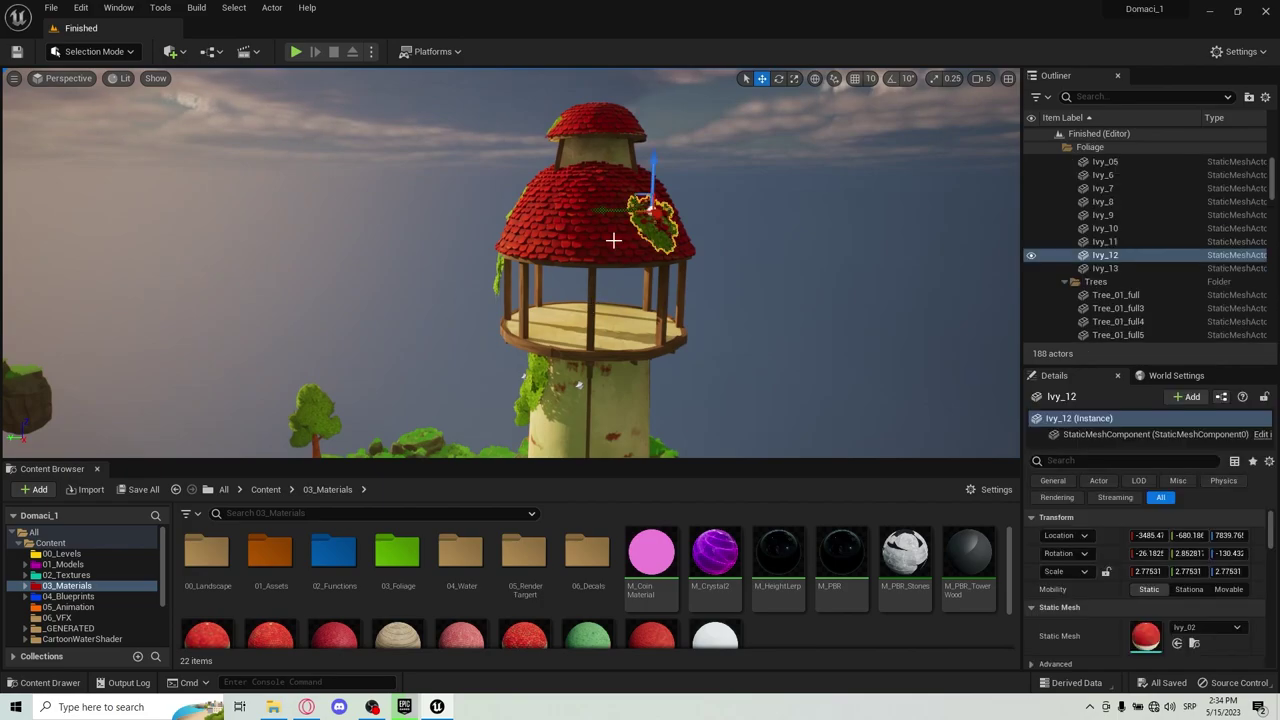
pyautogui.click(546, 214)
pyautogui.moveTo(603, 233); pyautogui.dragTo(705, 300, button='right')
pyautogui.press('Escape')
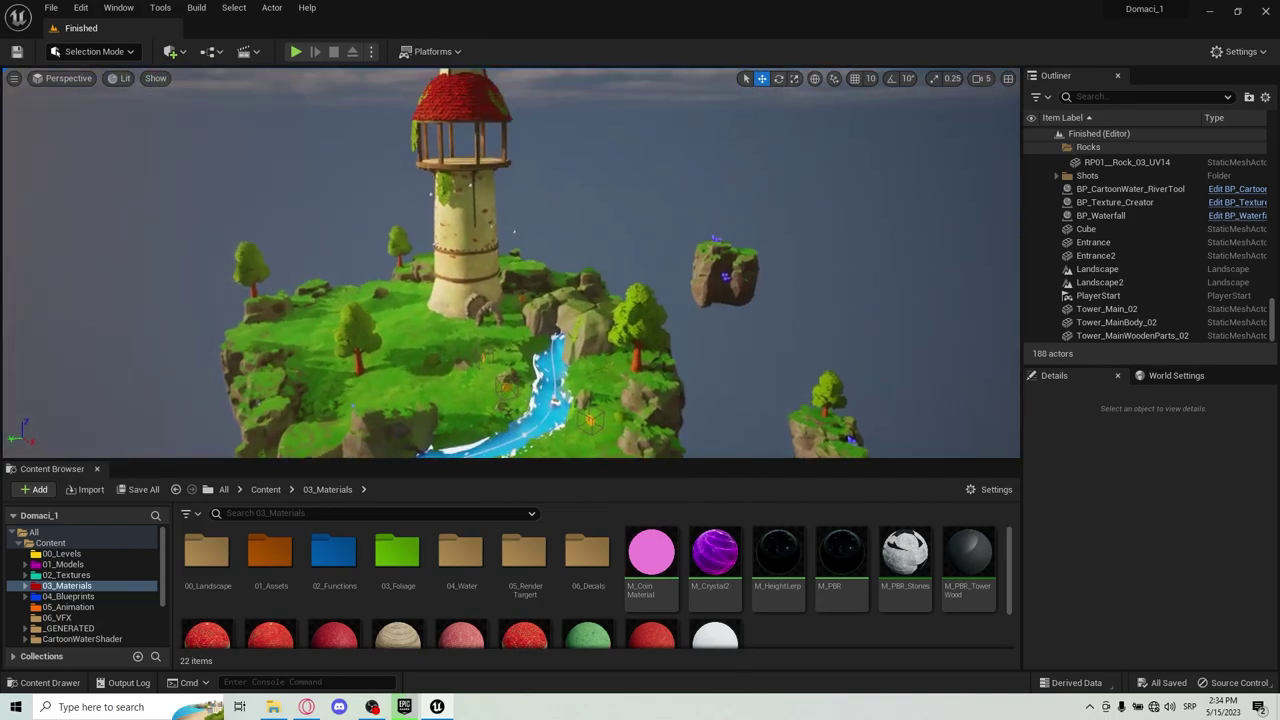
pyautogui.moveTo(516, 200); pyautogui.dragTo(500, 173, button='right')
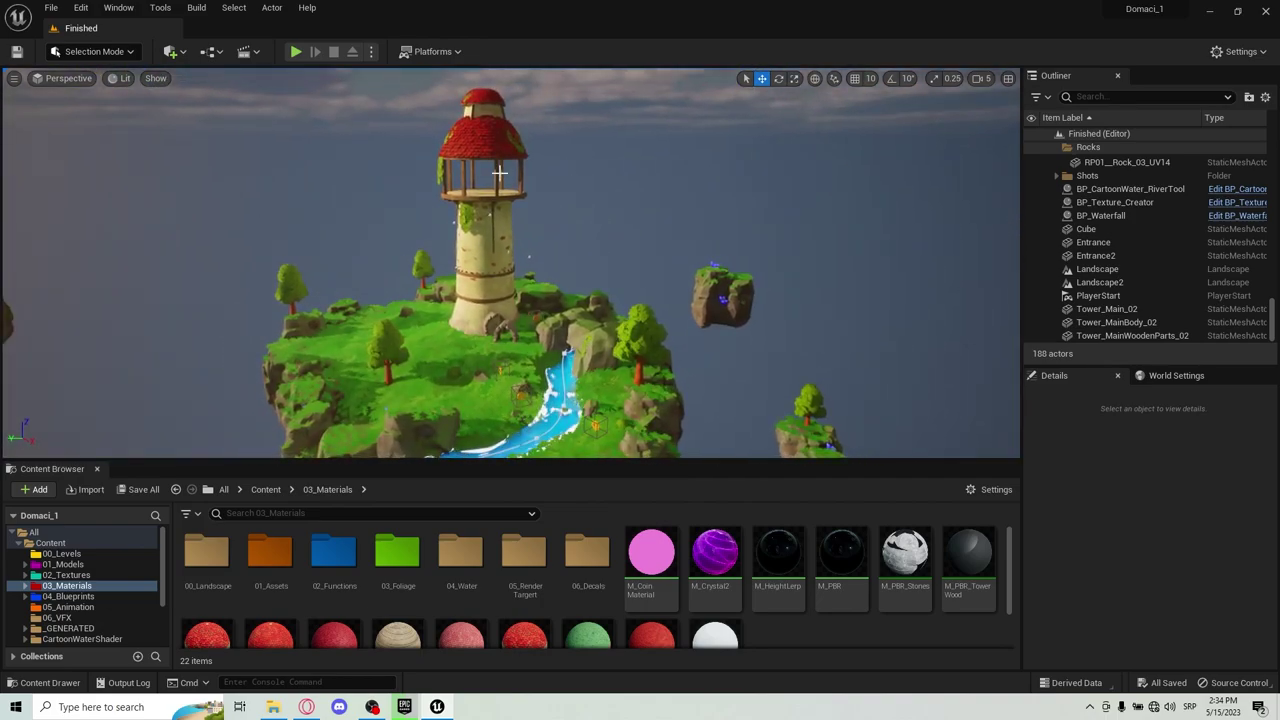
pyautogui.moveTo(455, 212)
pyautogui.mouseDown(button='right')
pyautogui.moveTo(410, 212)
pyautogui.moveTo(540, 330)
pyautogui.moveTo(500, 210)
pyautogui.moveTo(455, 212)
pyautogui.mouseUp(button='right')
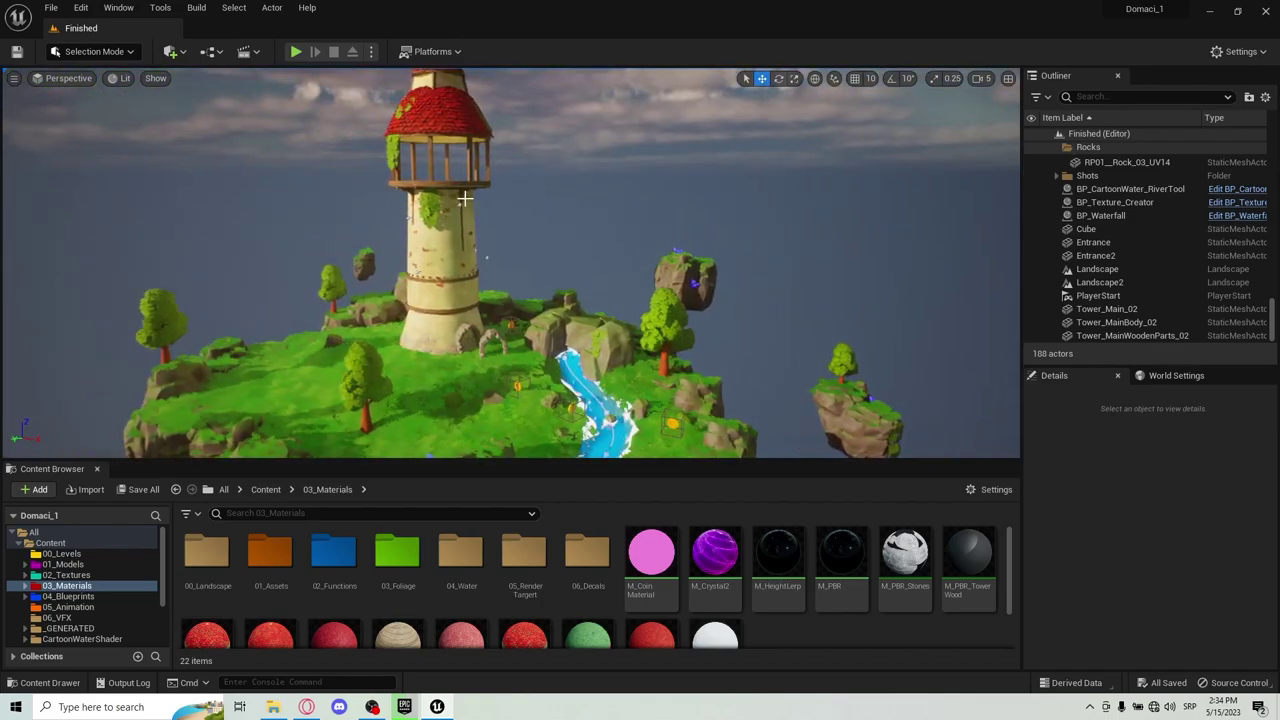